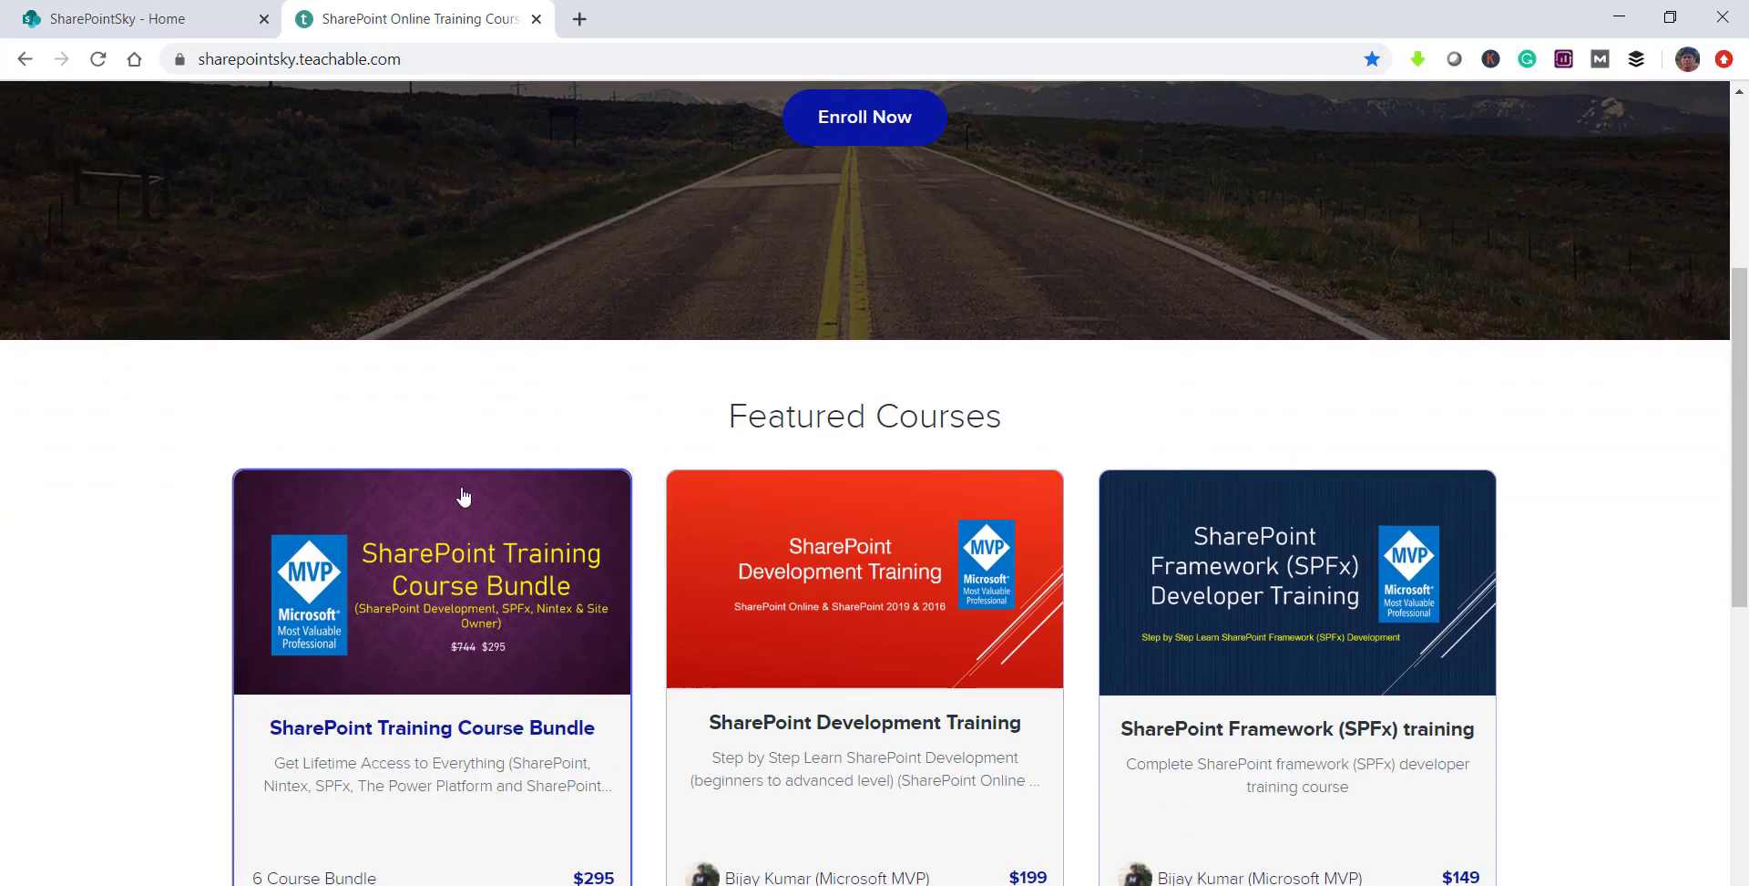
# Step: Scroll back to the top of the Teachable course page and return to the SharePointSky - Home tab
pyautogui.scroll(5, 558, 429)
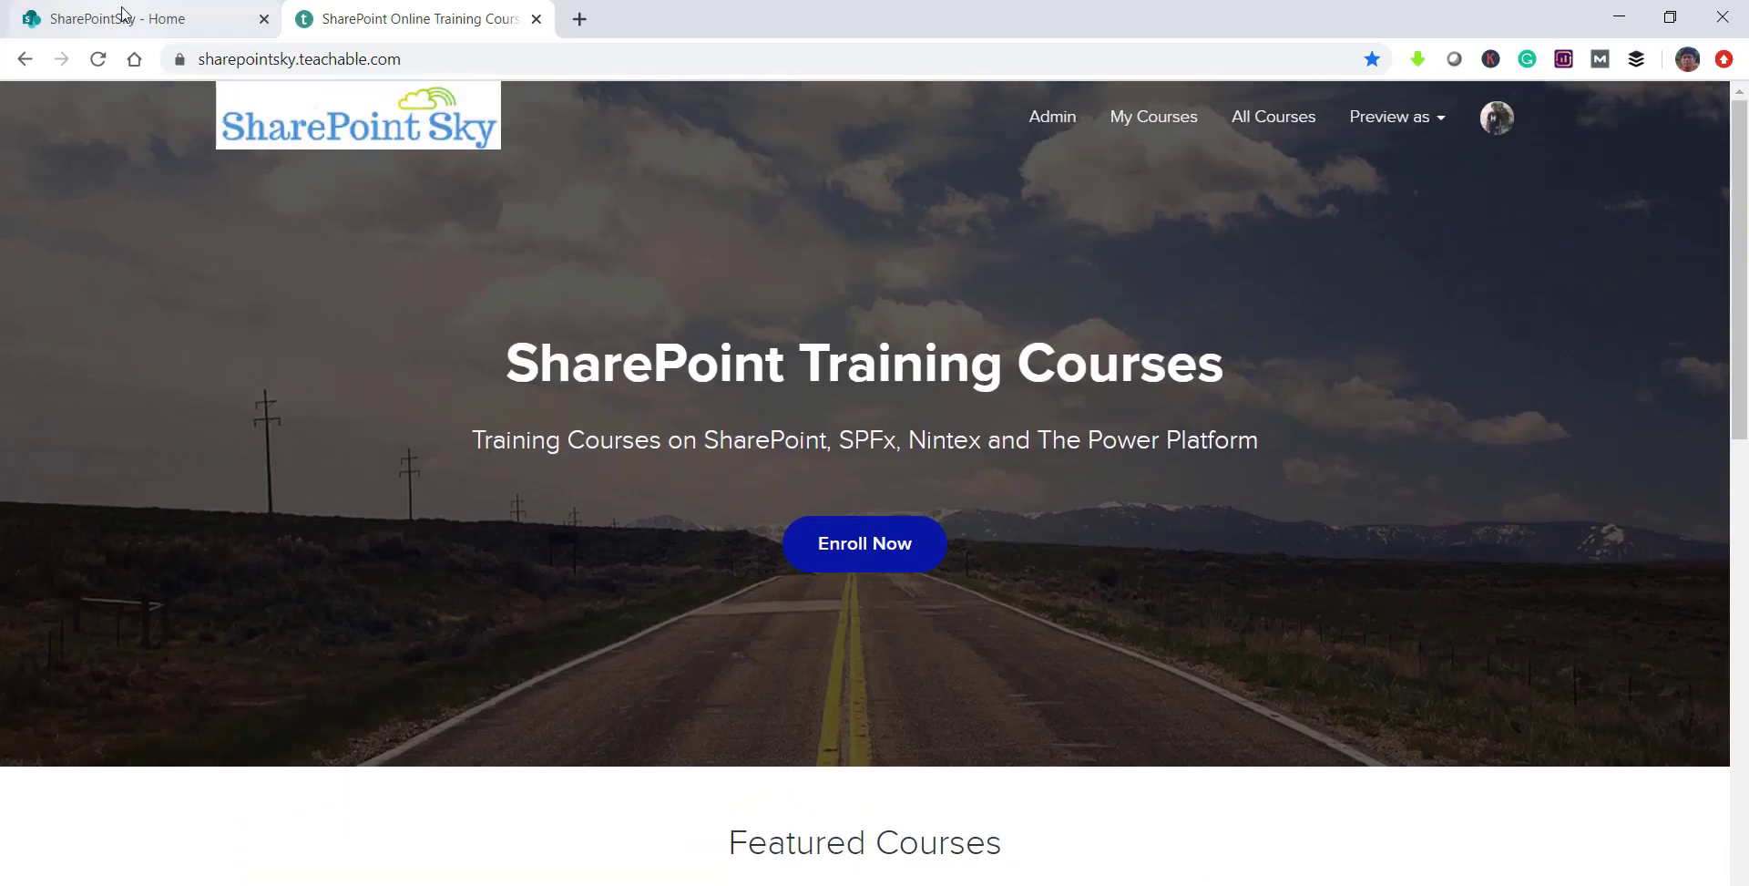
pyautogui.click(125, 18)
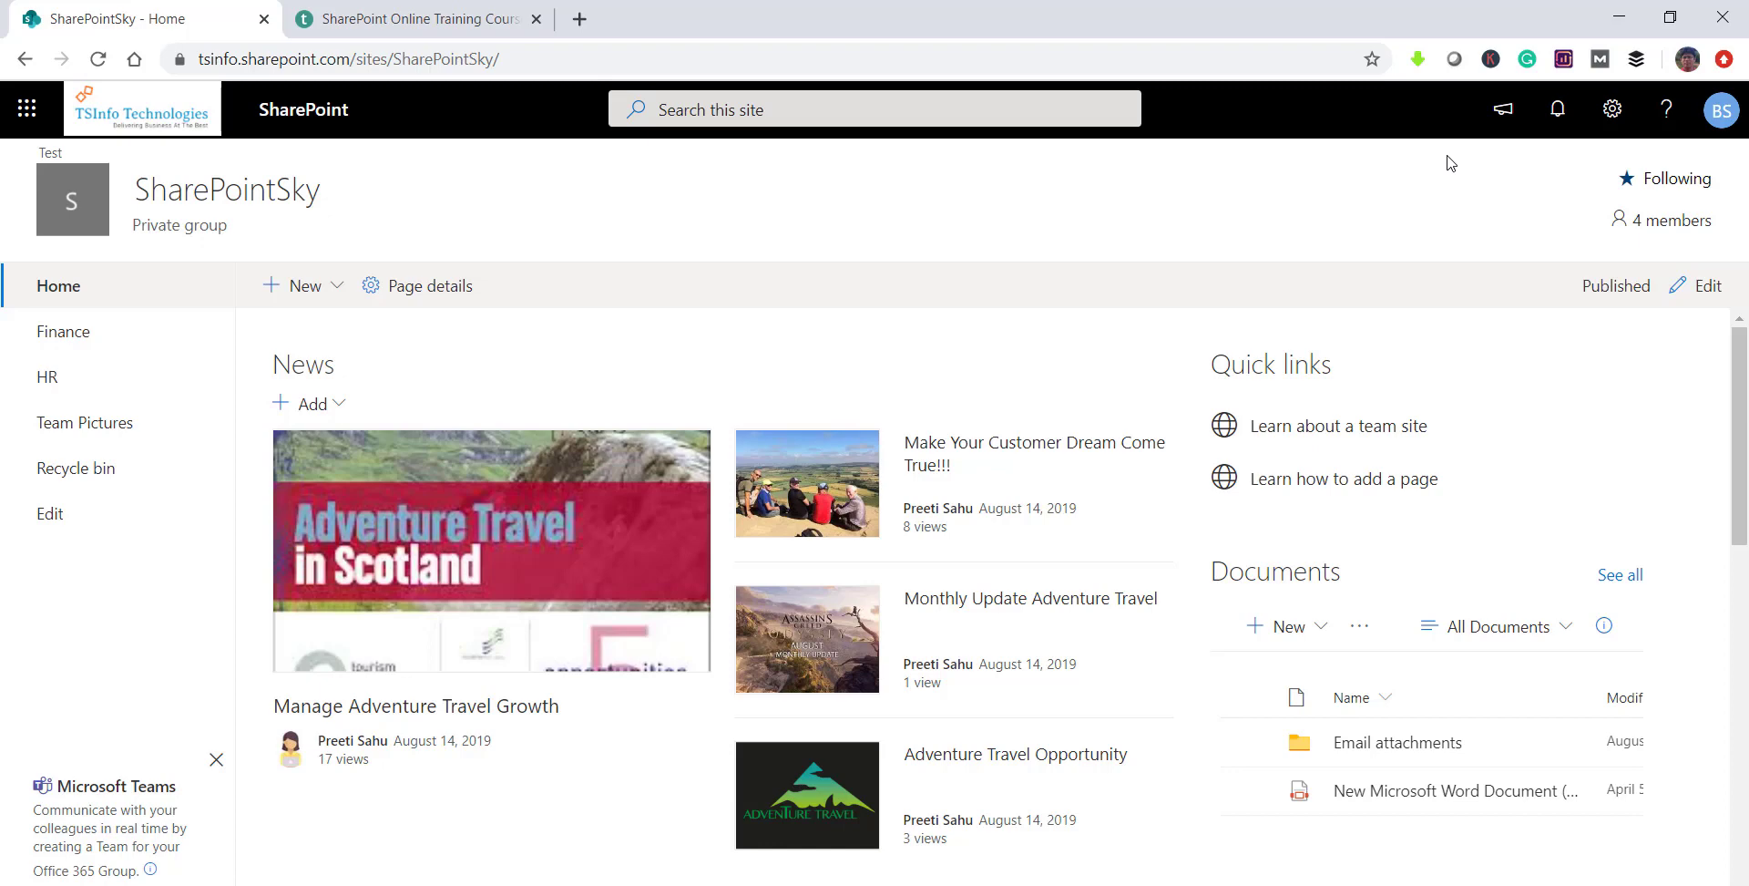
# Step: Open the + New menu on the SharePointSky home page
pyautogui.click(337, 290)
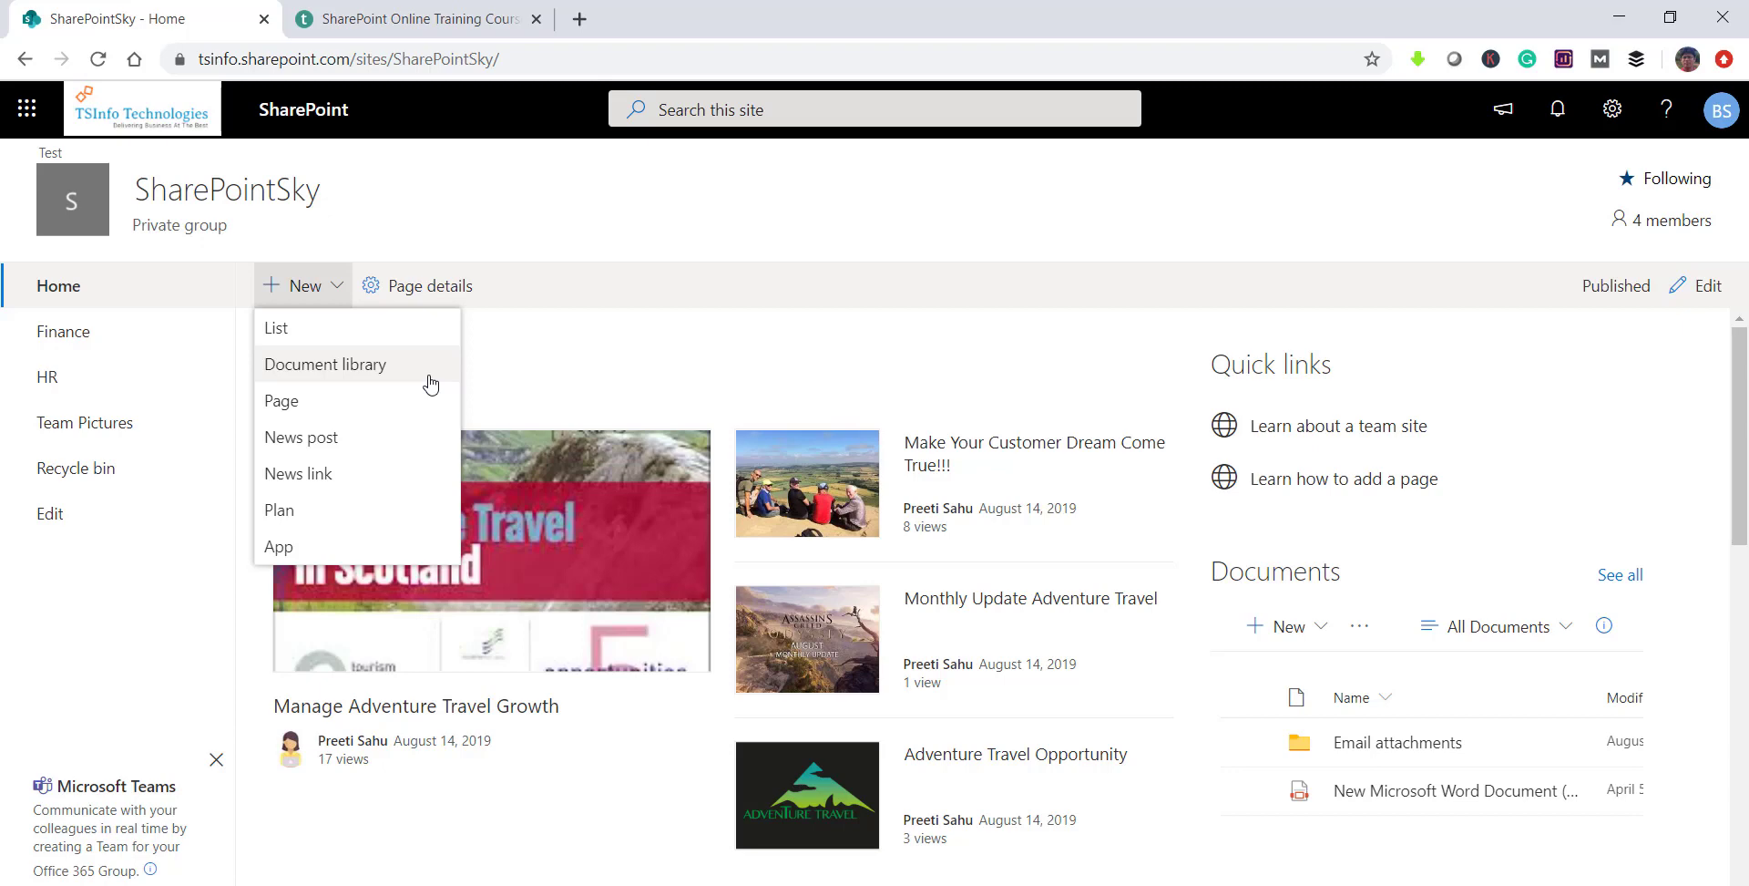
# Step: Start a new List from the New menu, then cancel the Create list panel
pyautogui.click(417, 329)
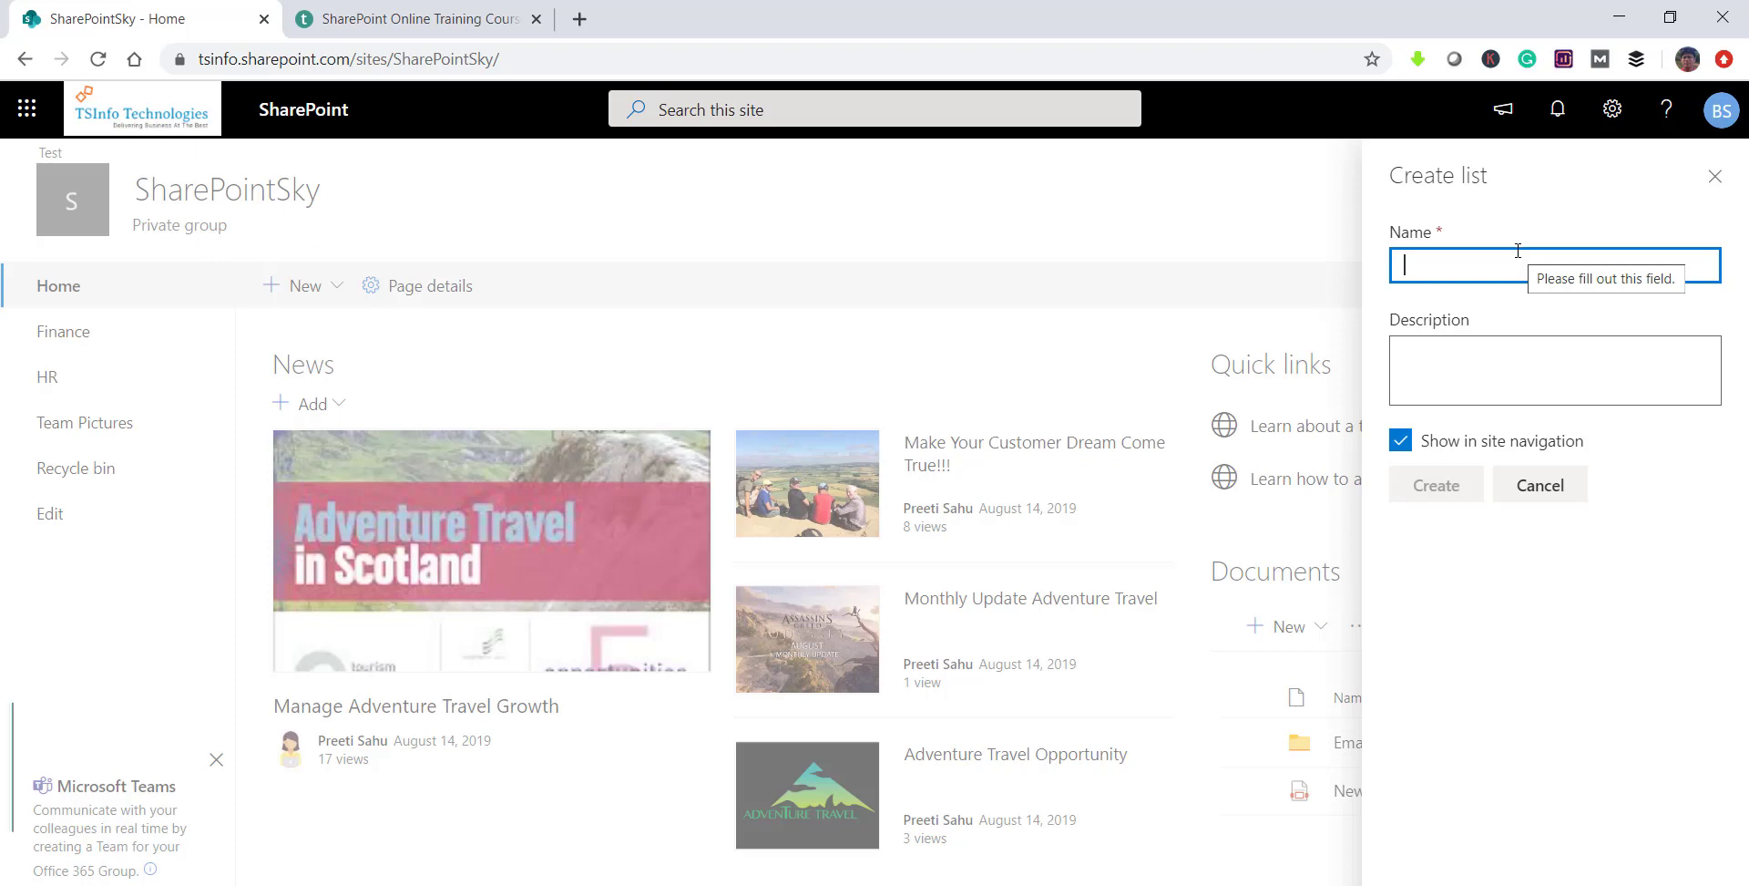
pyautogui.click(1540, 484)
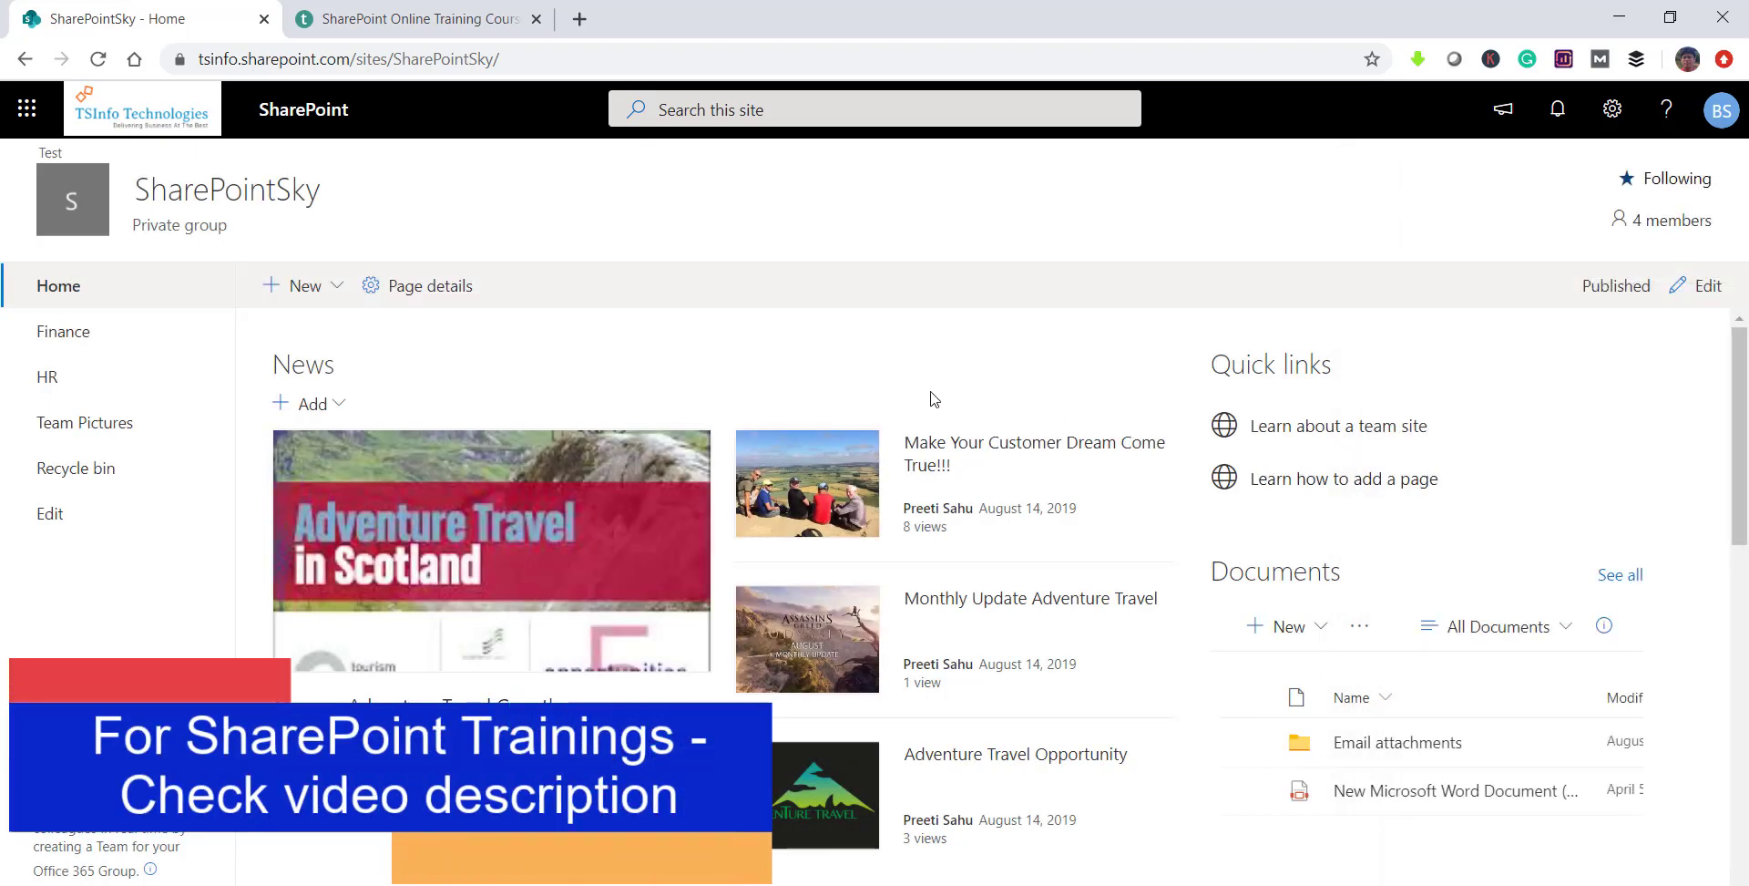
# Step: Choose Add an app from the settings gear menu
pyautogui.click(1612, 110)
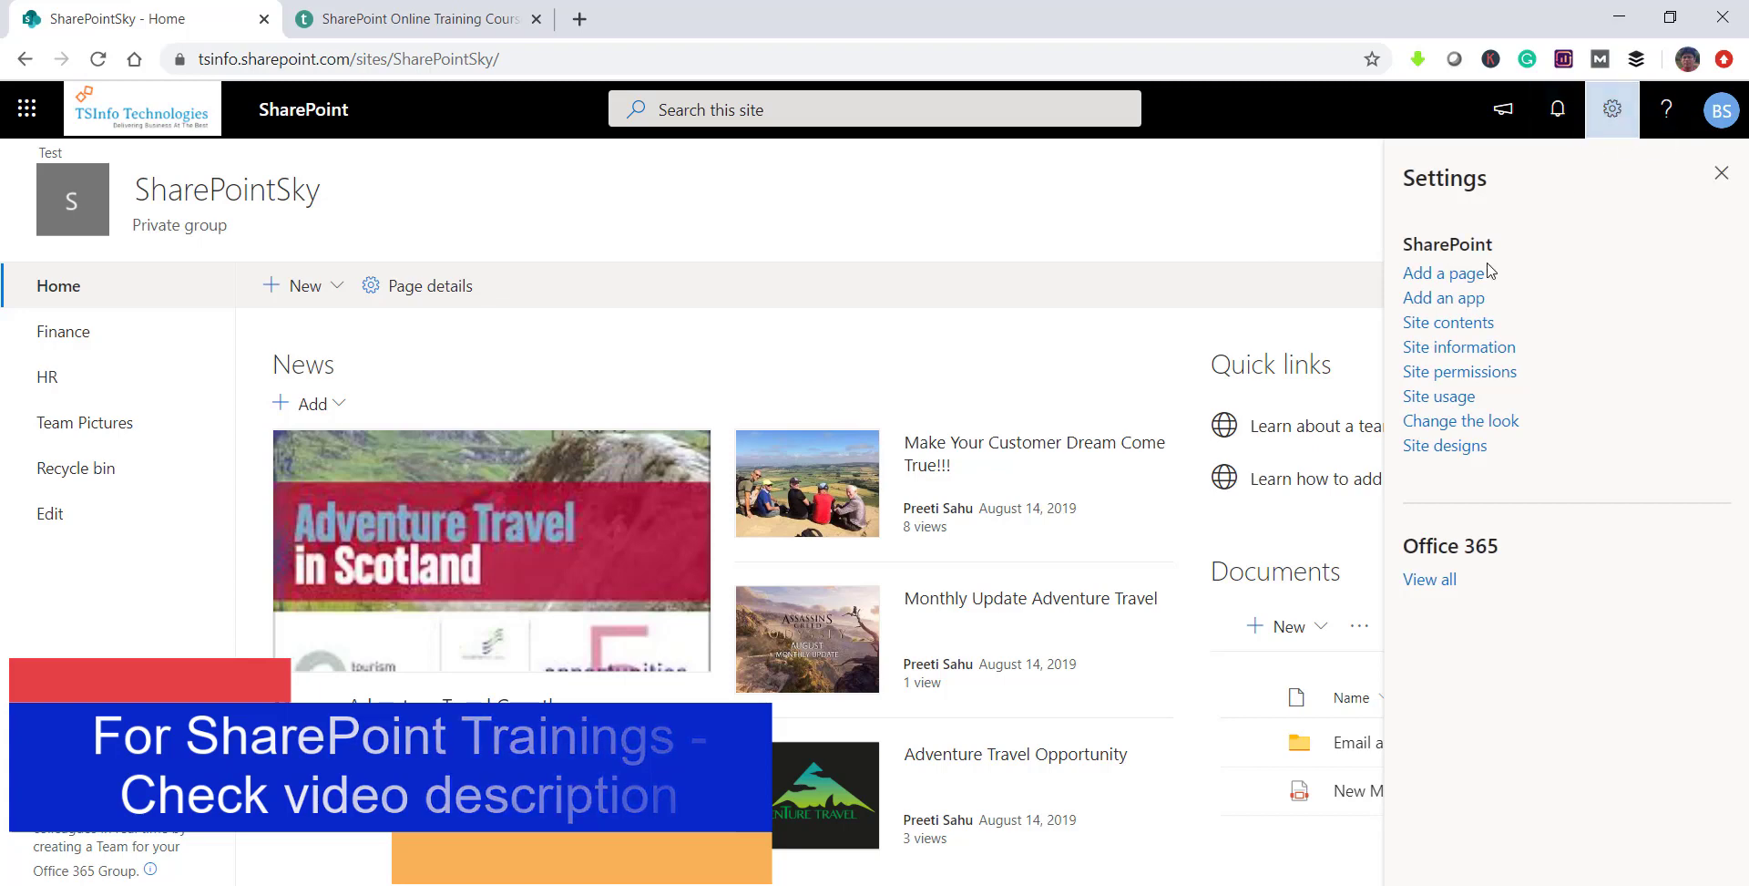
pyautogui.click(1444, 307)
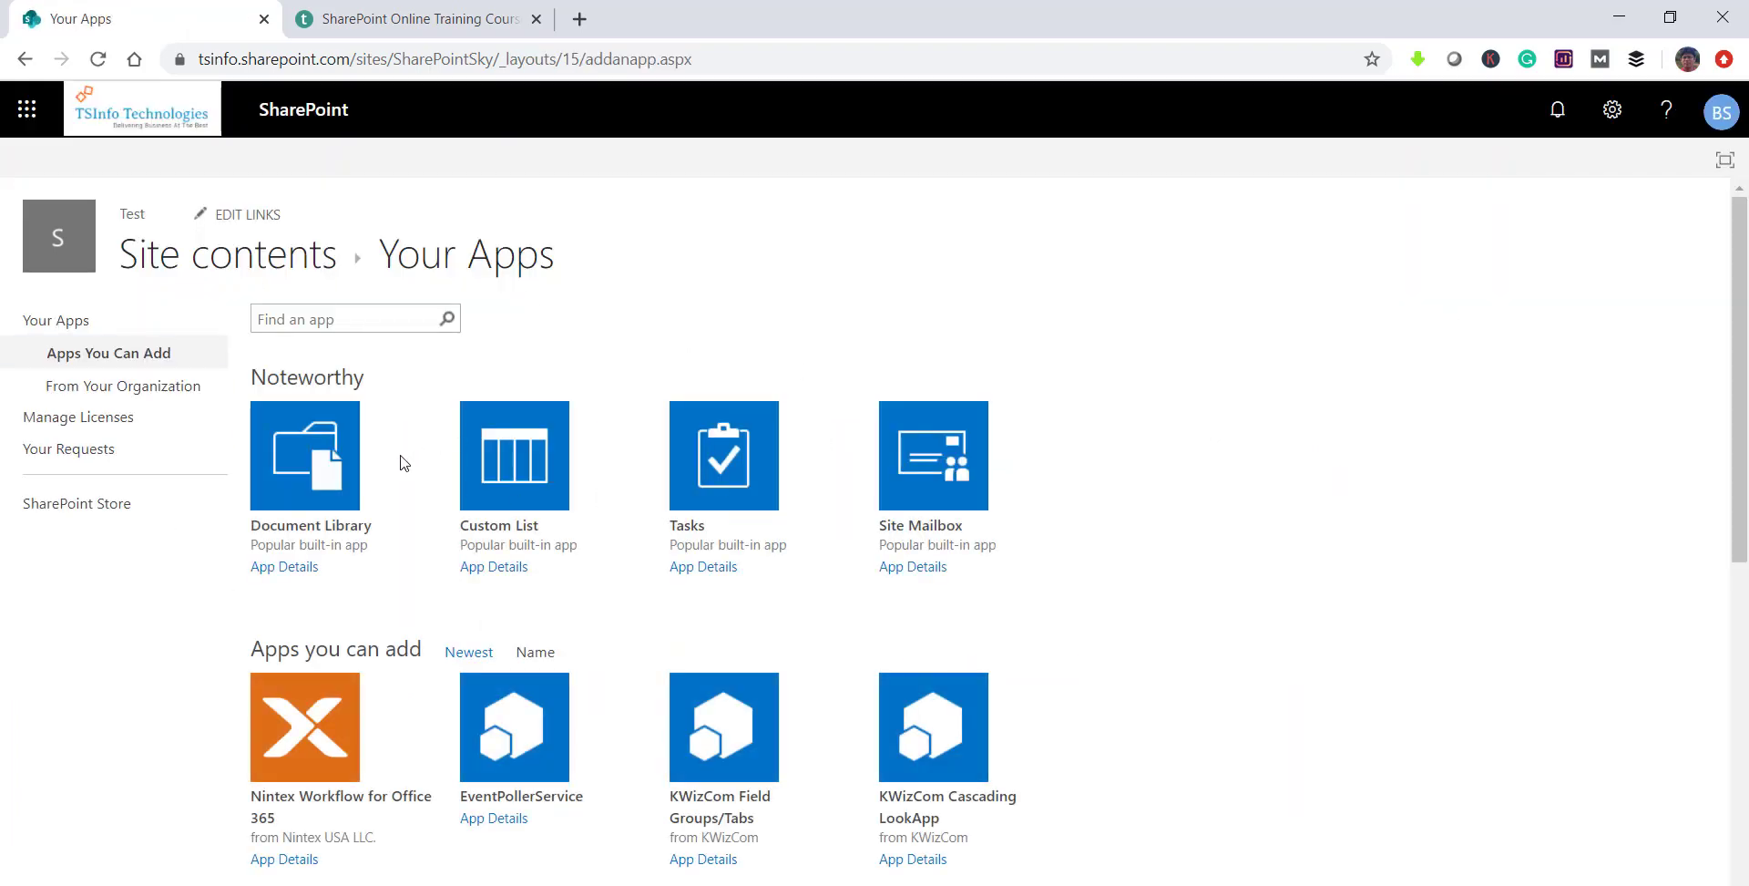
# Step: Browse the first page of available apps and move to the second page
pyautogui.scroll(-6, 362, 571)
pyautogui.scroll(-2, 363, 572)
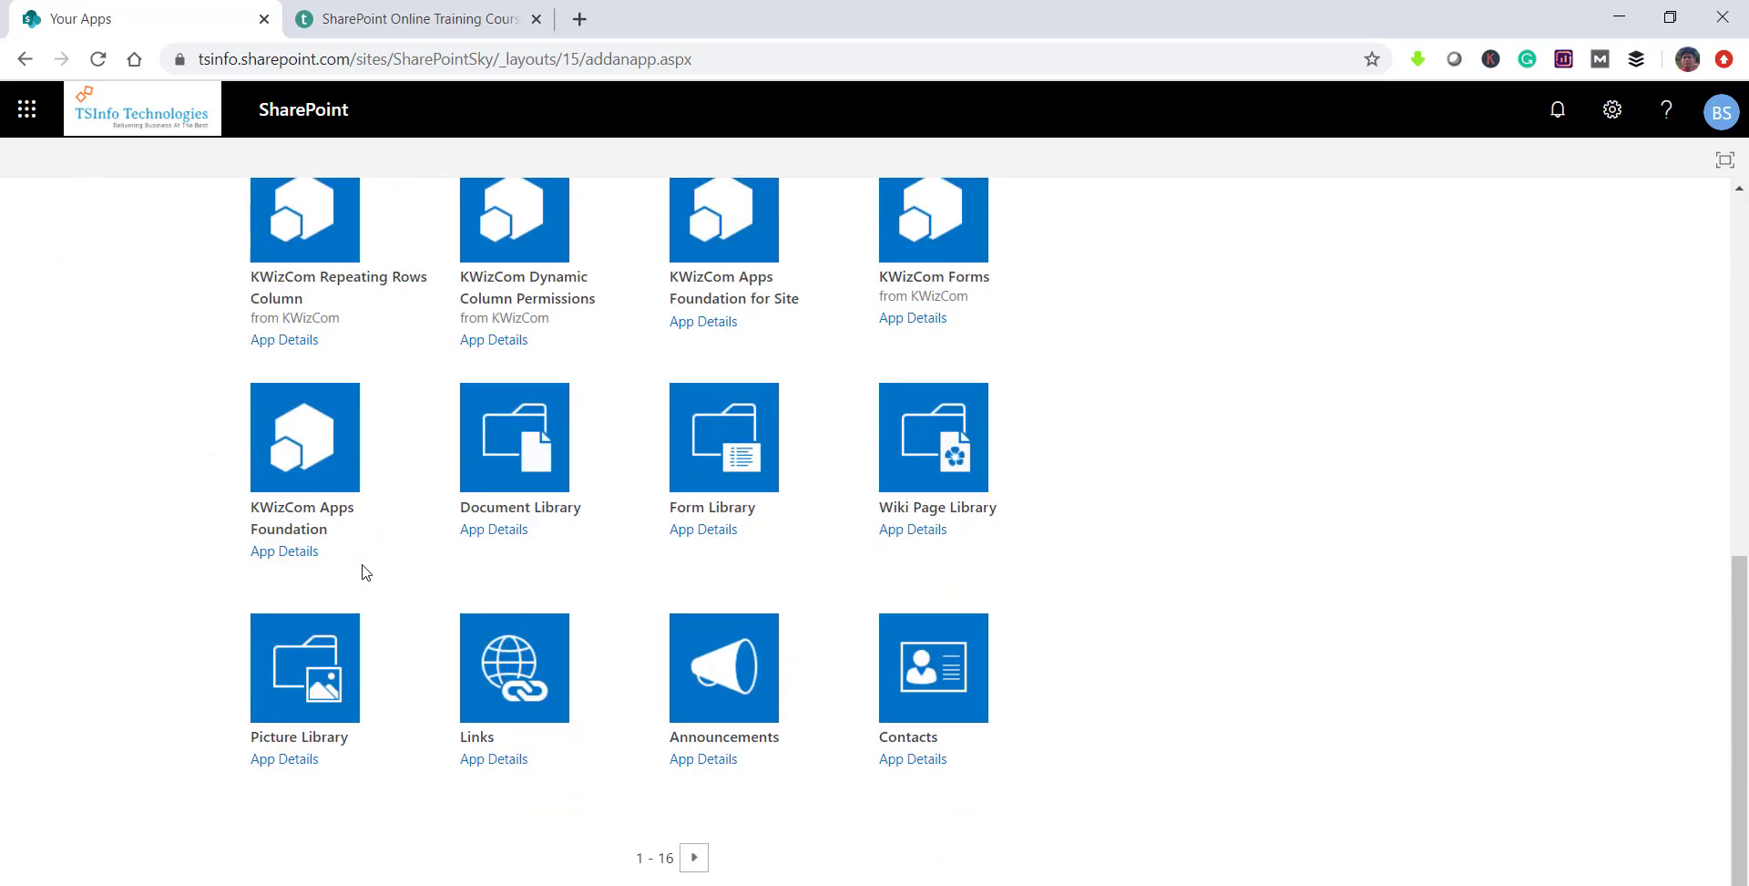
pyautogui.scroll(8, 363, 571)
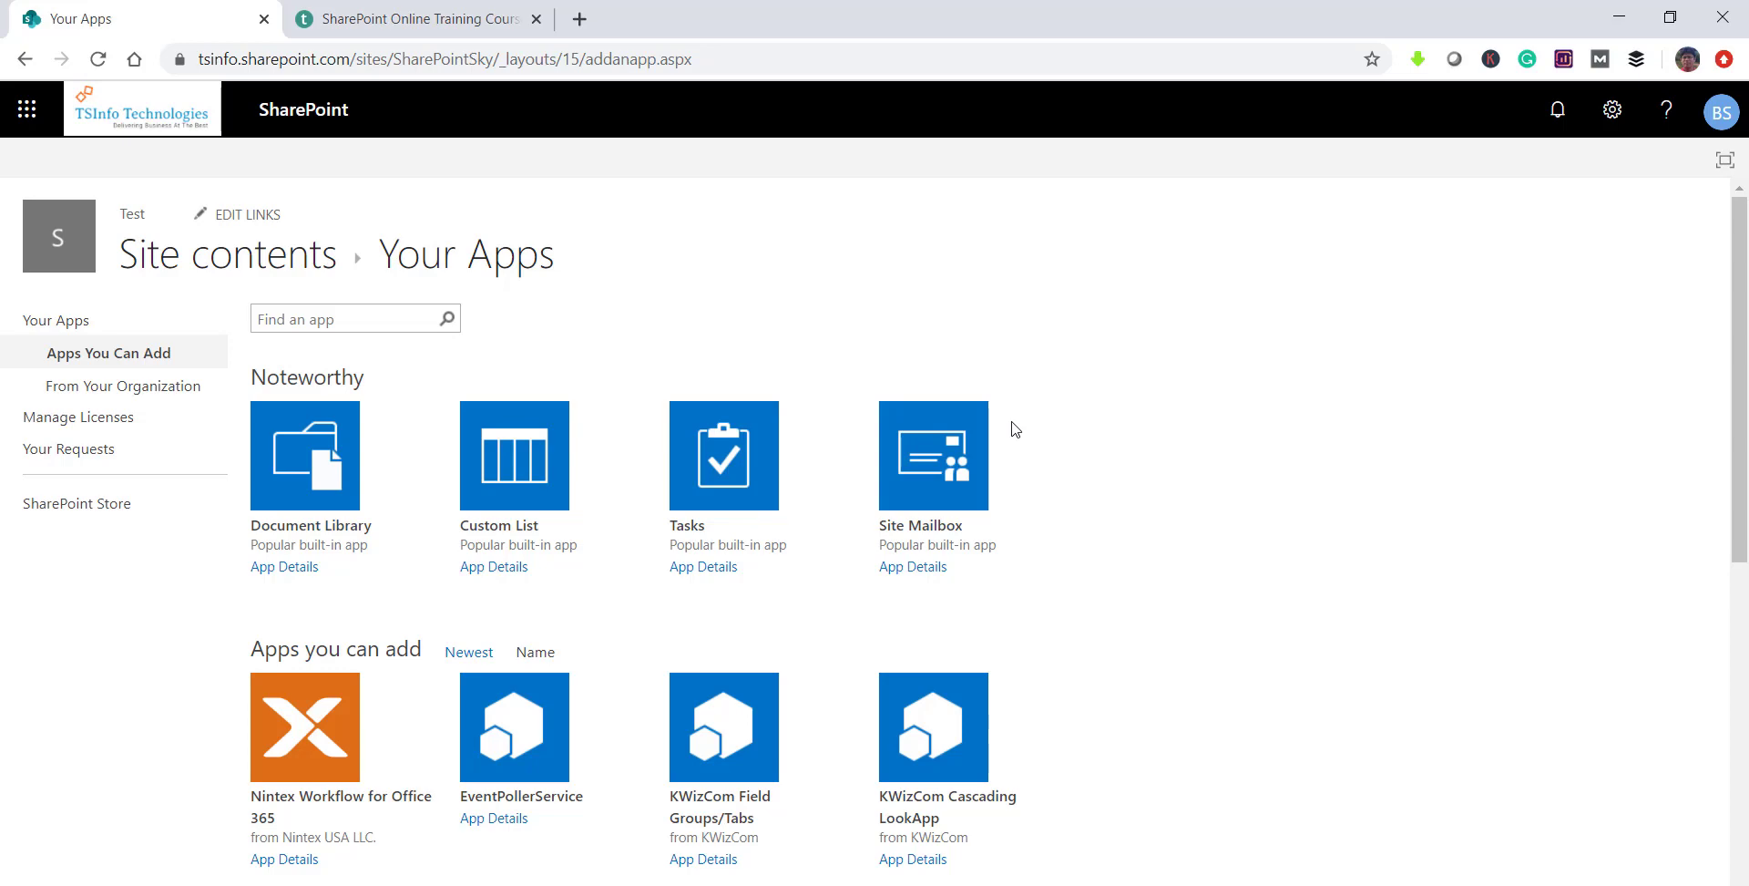
pyautogui.scroll(-5, 1014, 429)
pyautogui.scroll(4, 1011, 430)
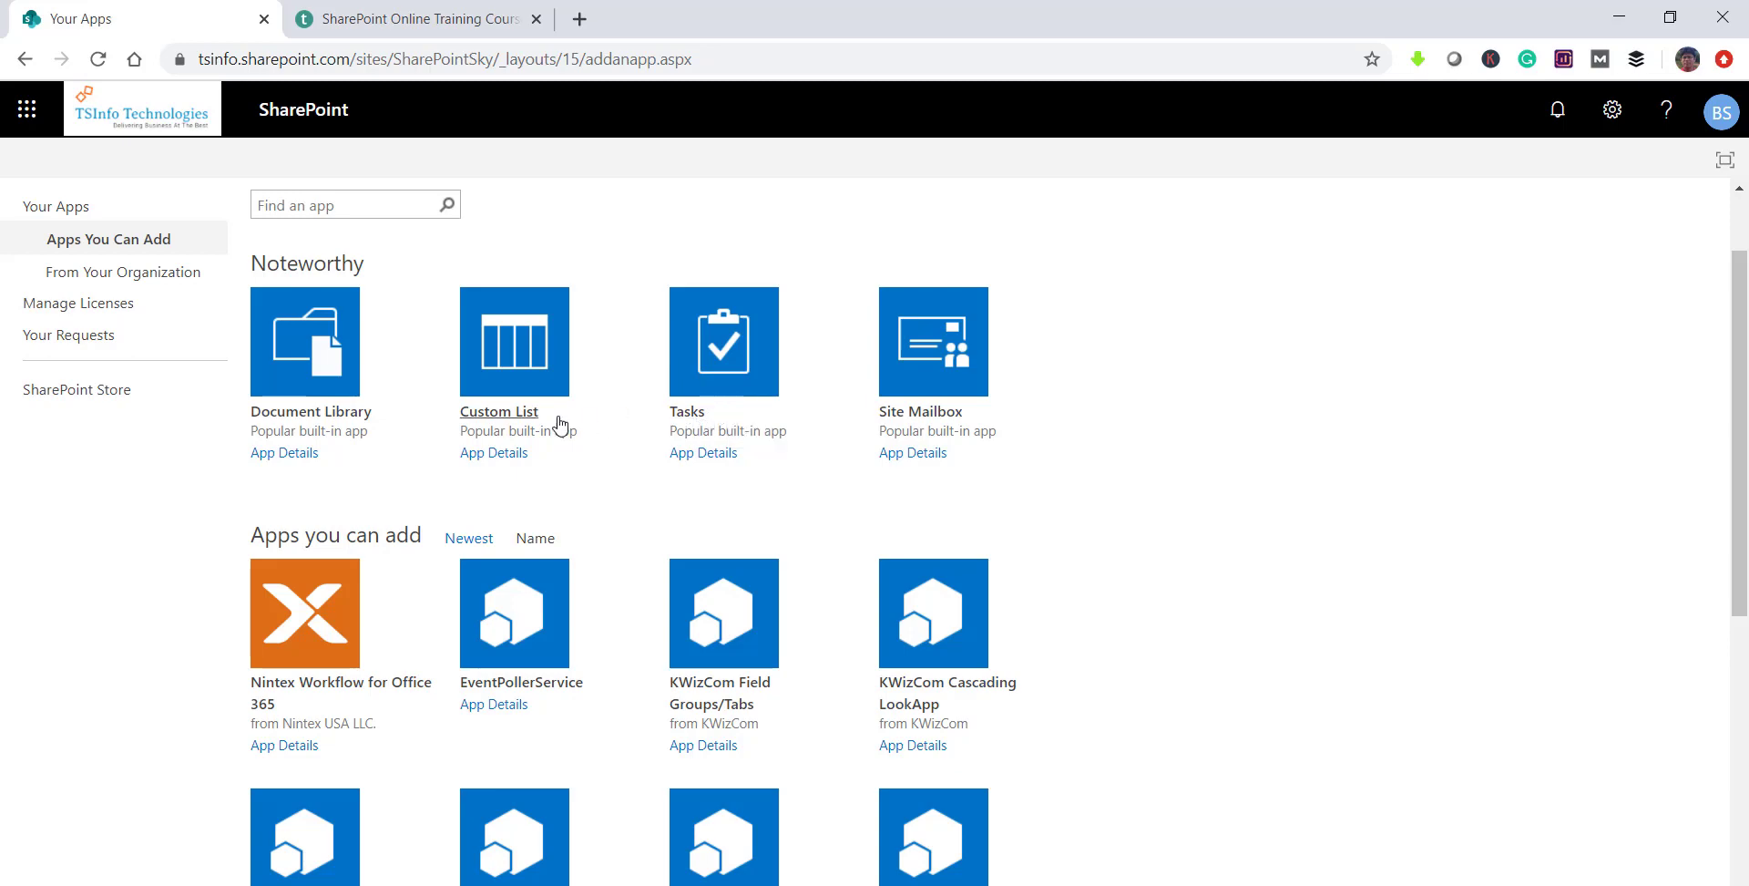
pyautogui.scroll(-5, 515, 521)
pyautogui.scroll(-2, 515, 521)
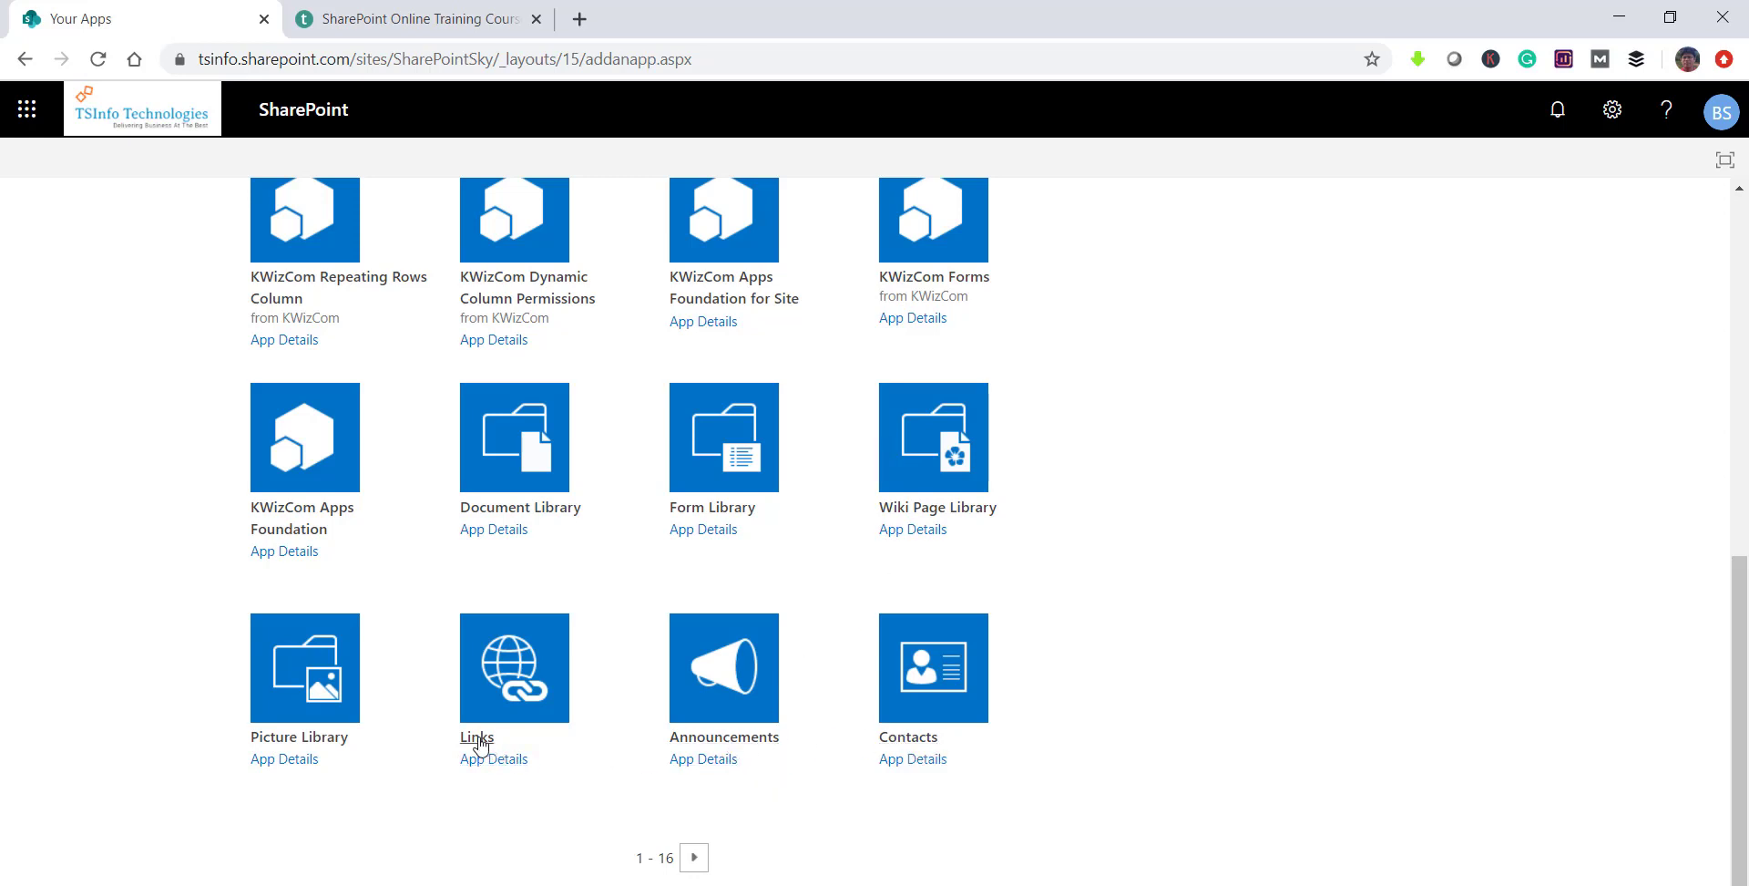
pyautogui.click(697, 858)
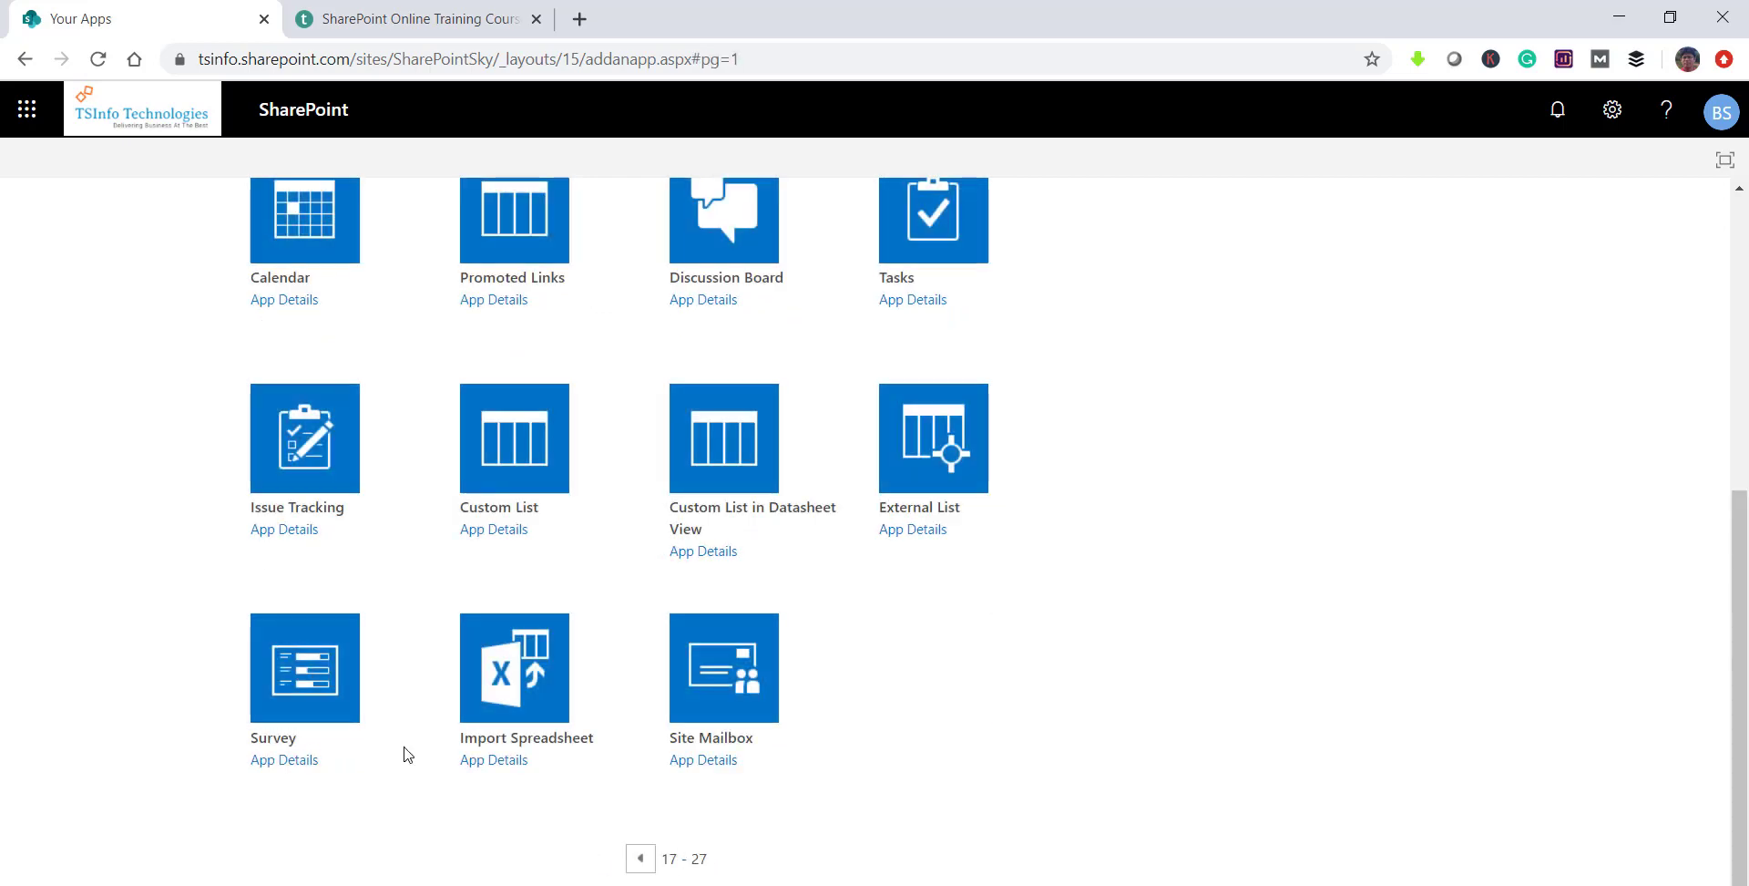
# Step: Review the second page of apps, then go to Site contents via the breadcrumb
pyautogui.scroll(2, 696, 766)
pyautogui.scroll(1, 697, 772)
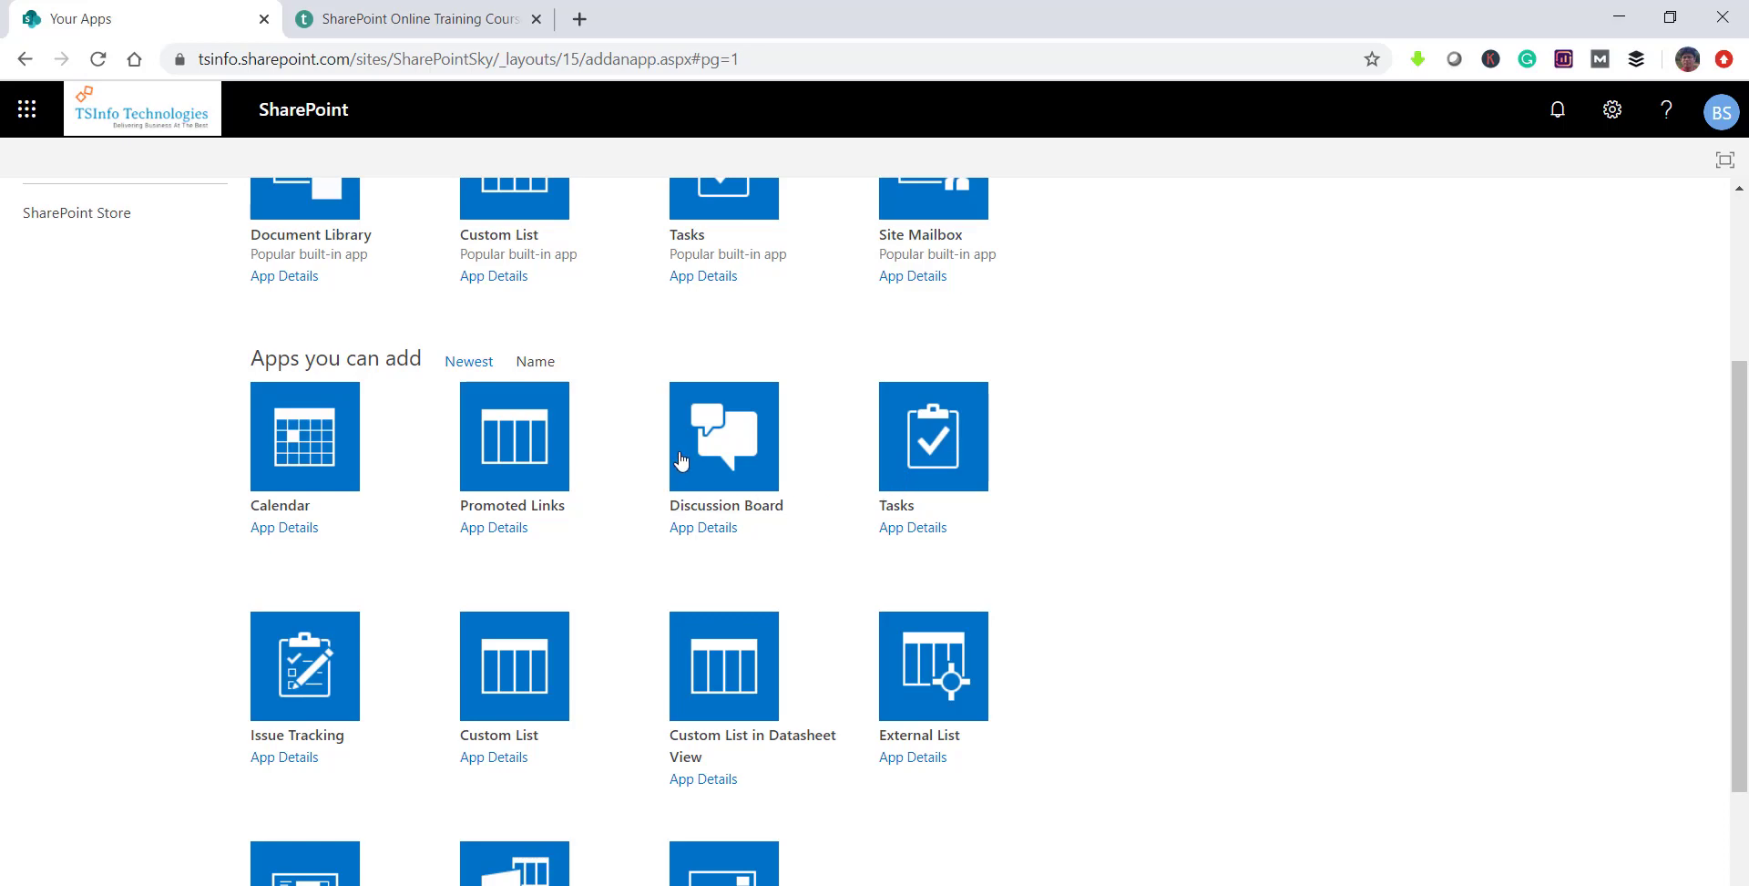
pyautogui.scroll(-3, 401, 771)
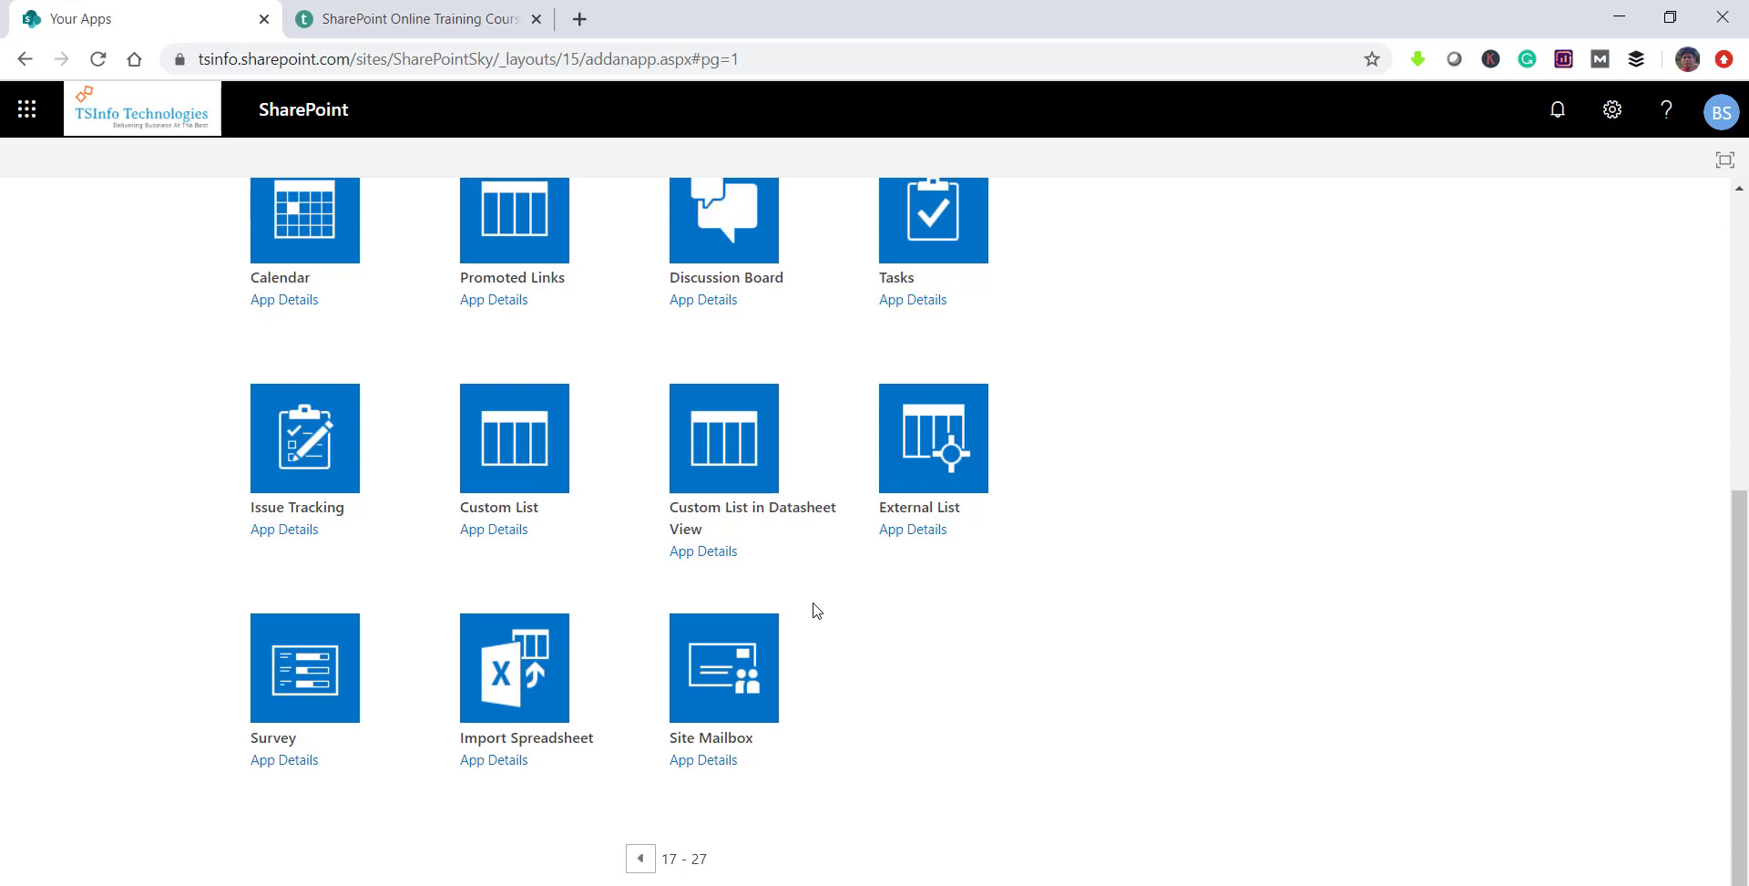
pyautogui.scroll(5, 817, 610)
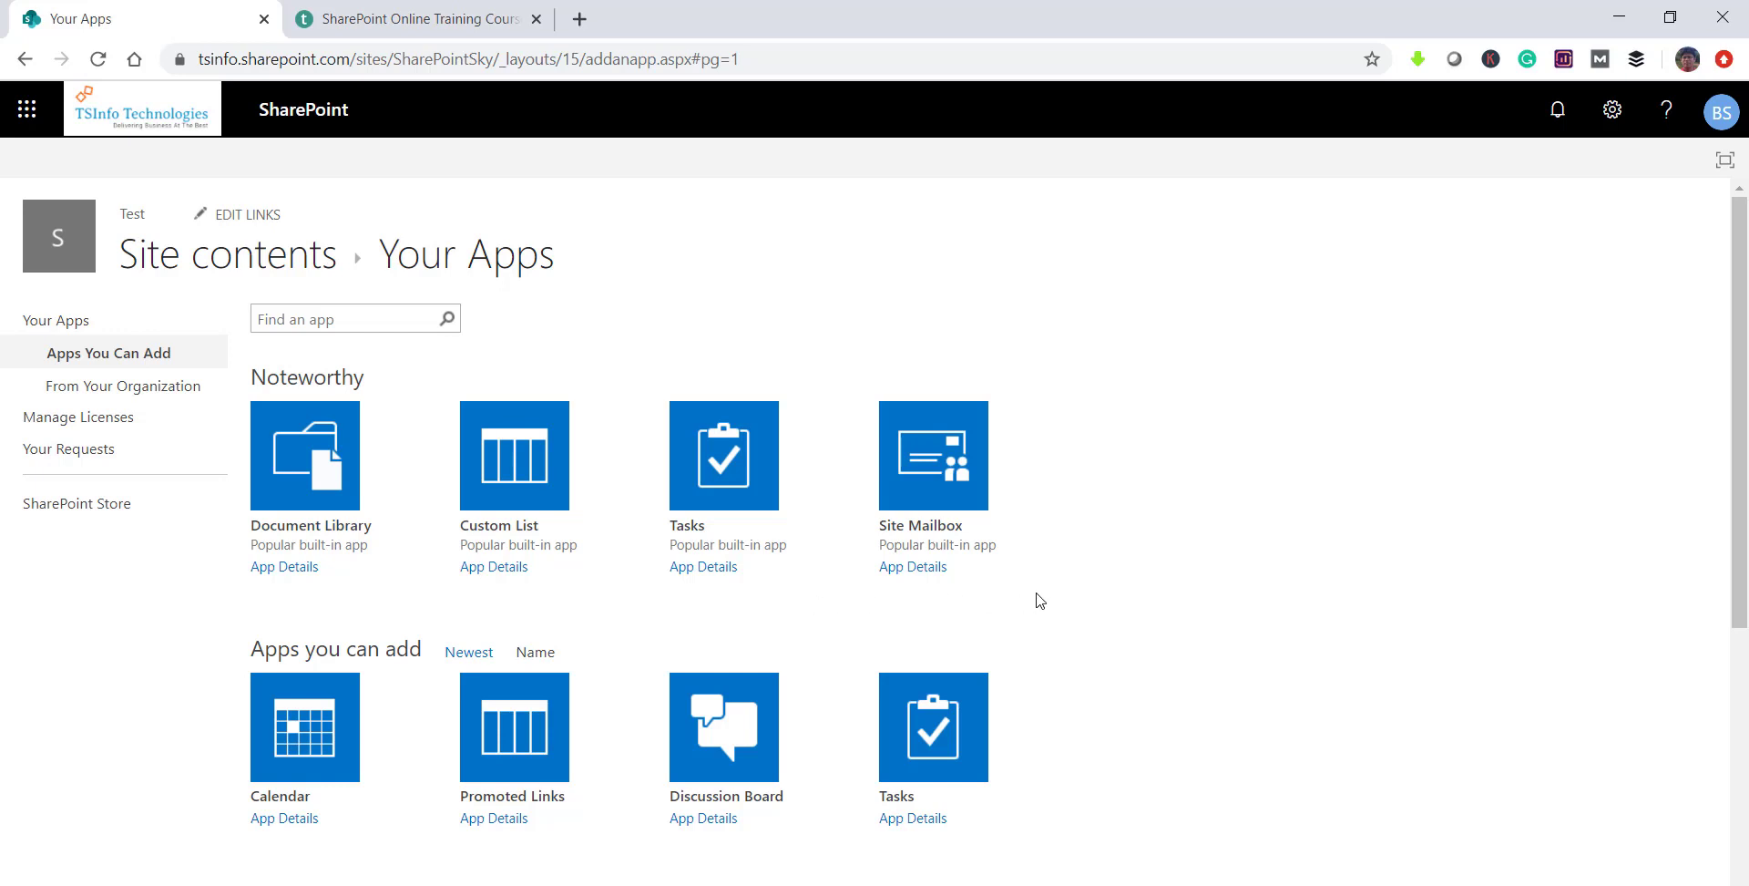
pyautogui.click(179, 266)
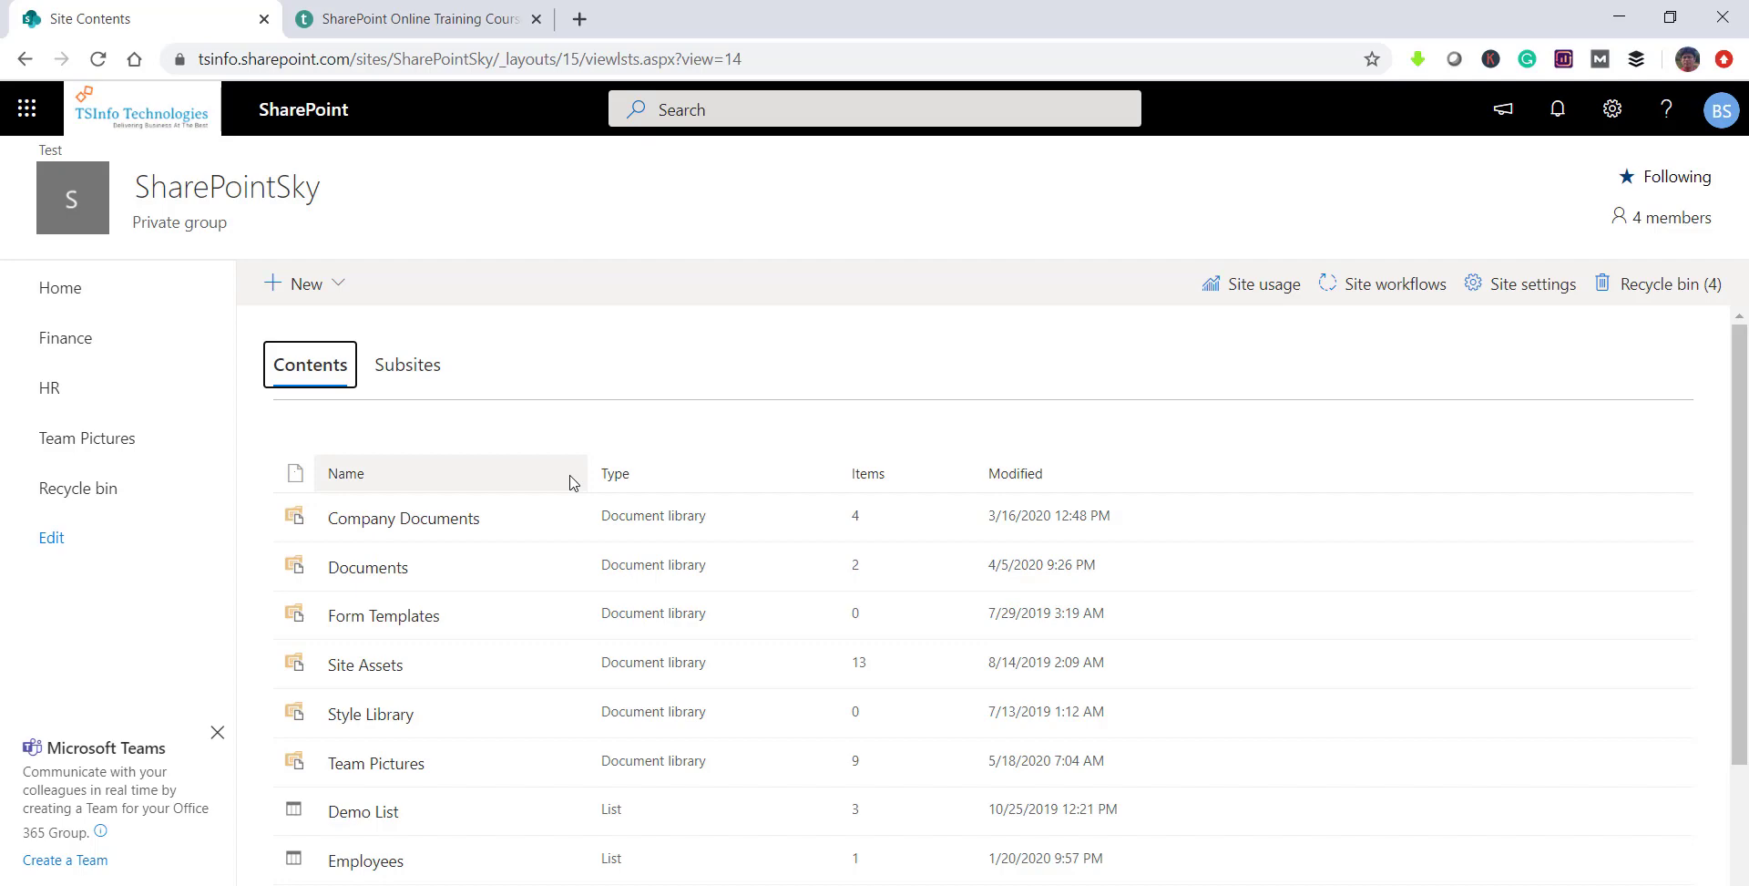
# Step: Open the Create a list form from Site Contents, close it unused, and open the settings panel
pyautogui.click(334, 286)
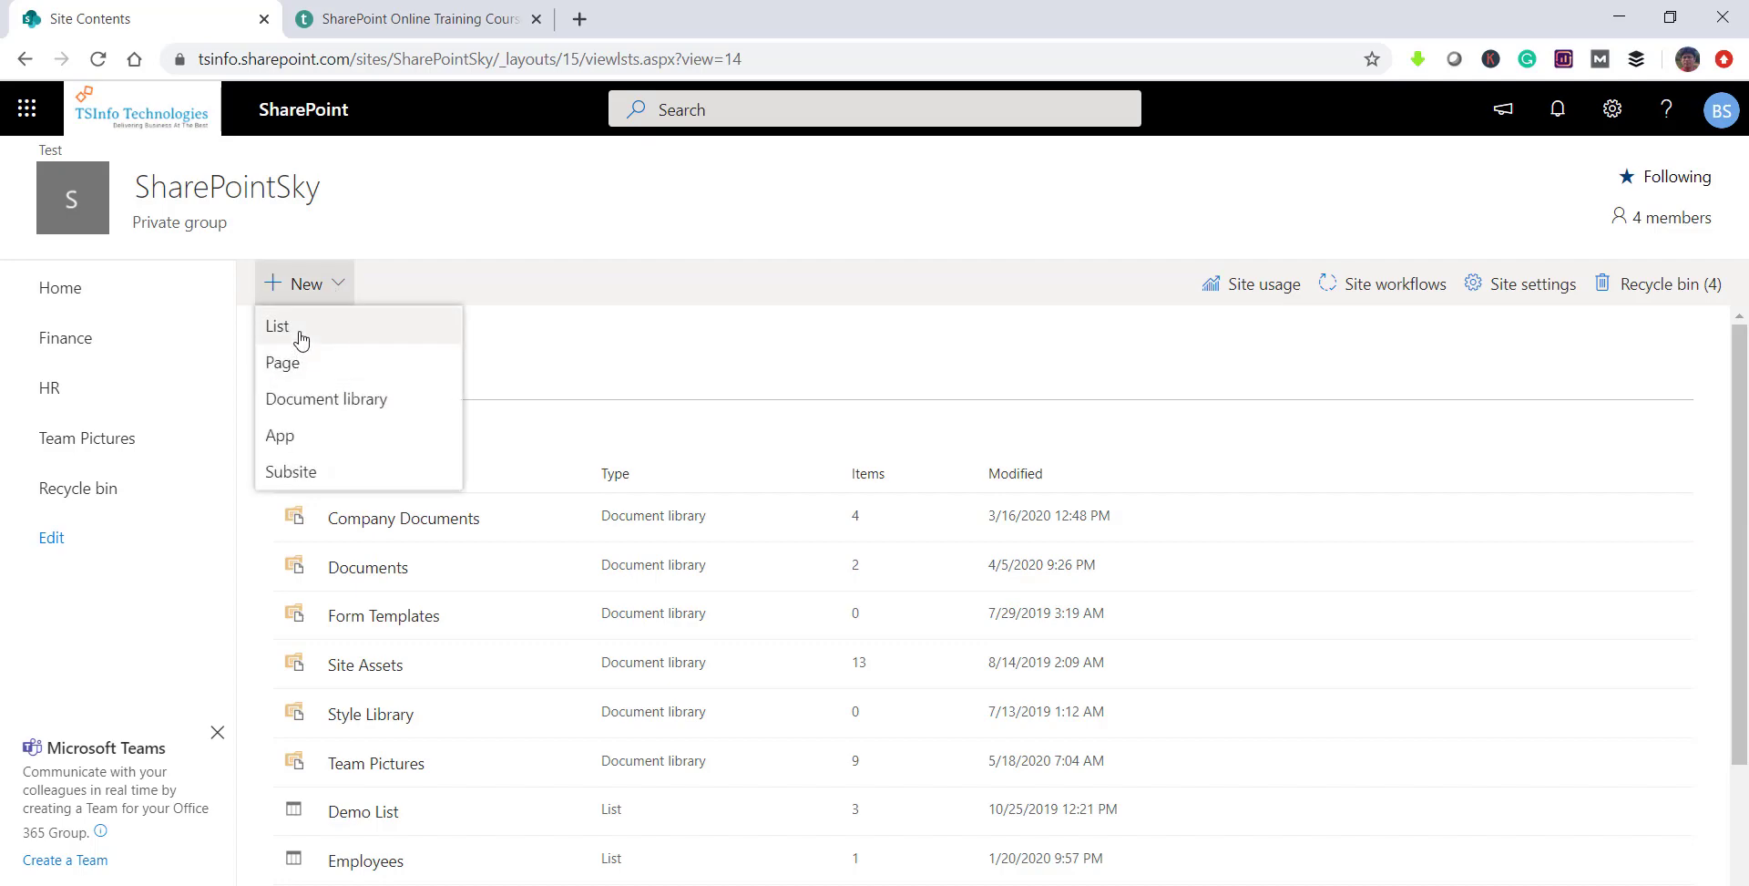
pyautogui.click(302, 339)
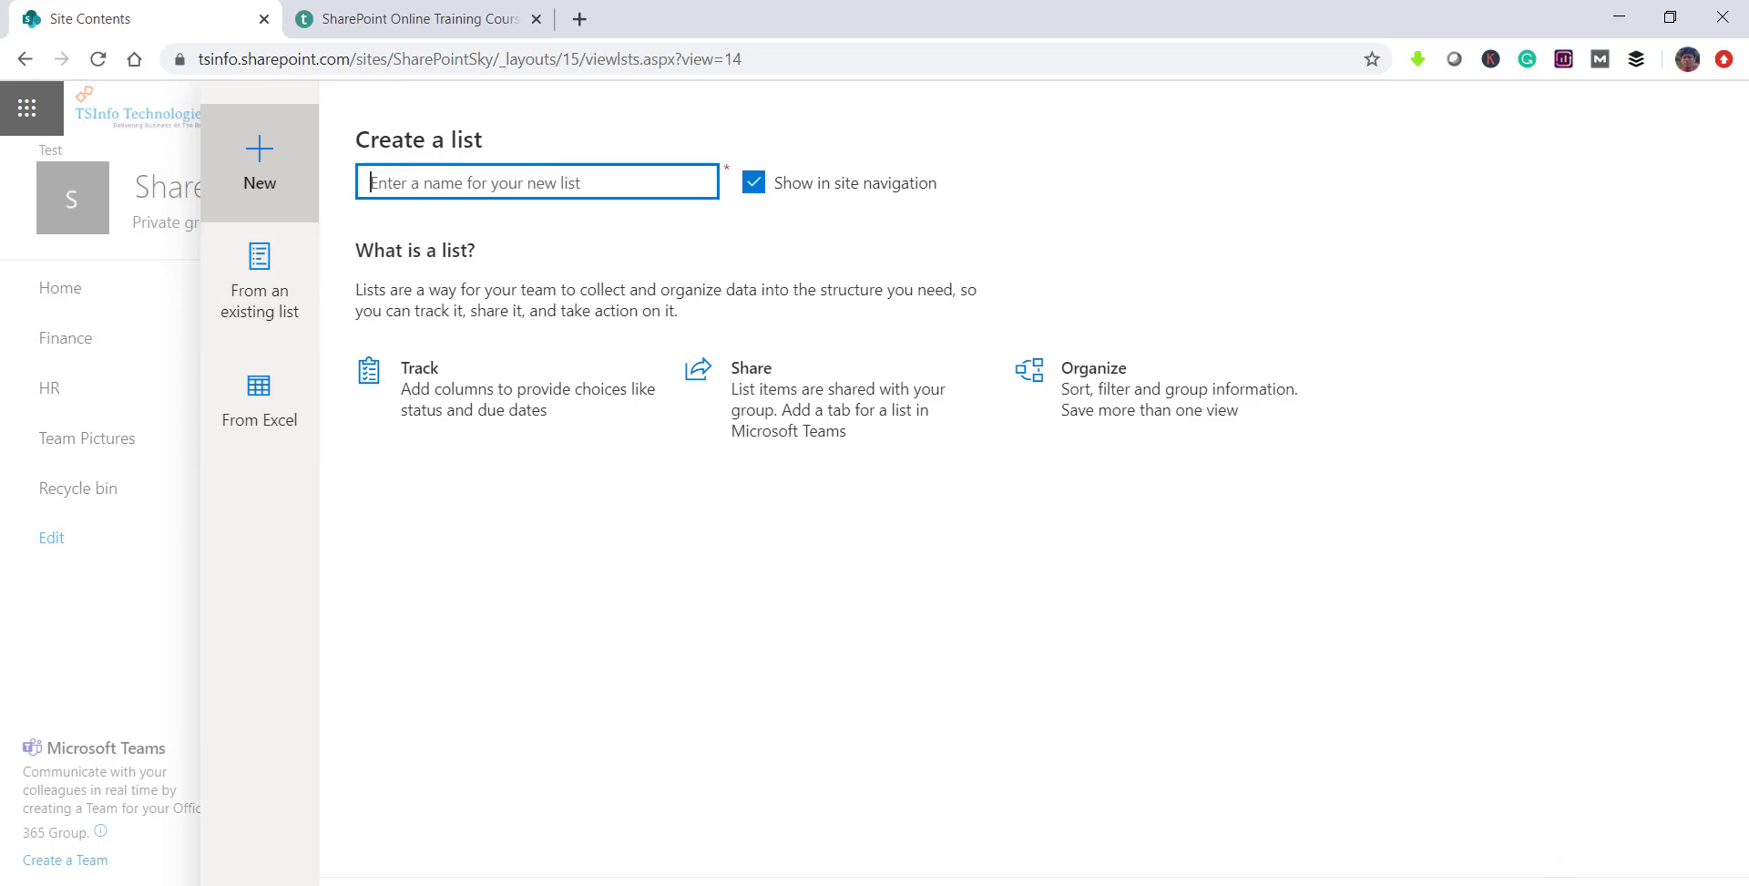
pyautogui.hotkey('alt', 'Tab')
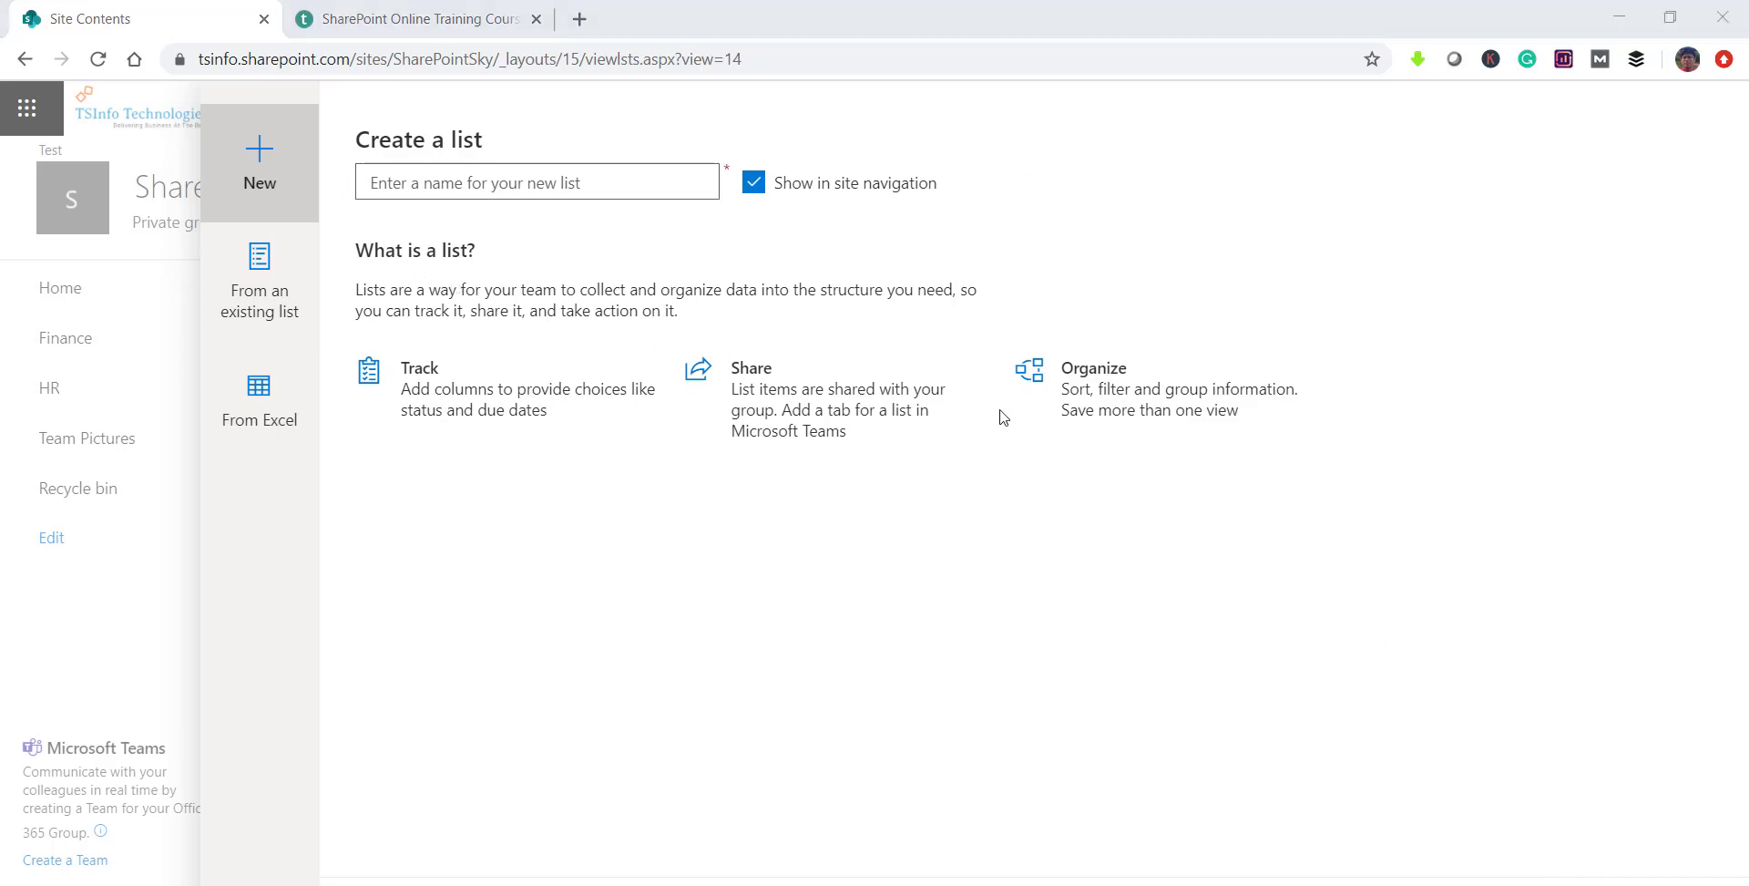
pyautogui.click(1512, 813)
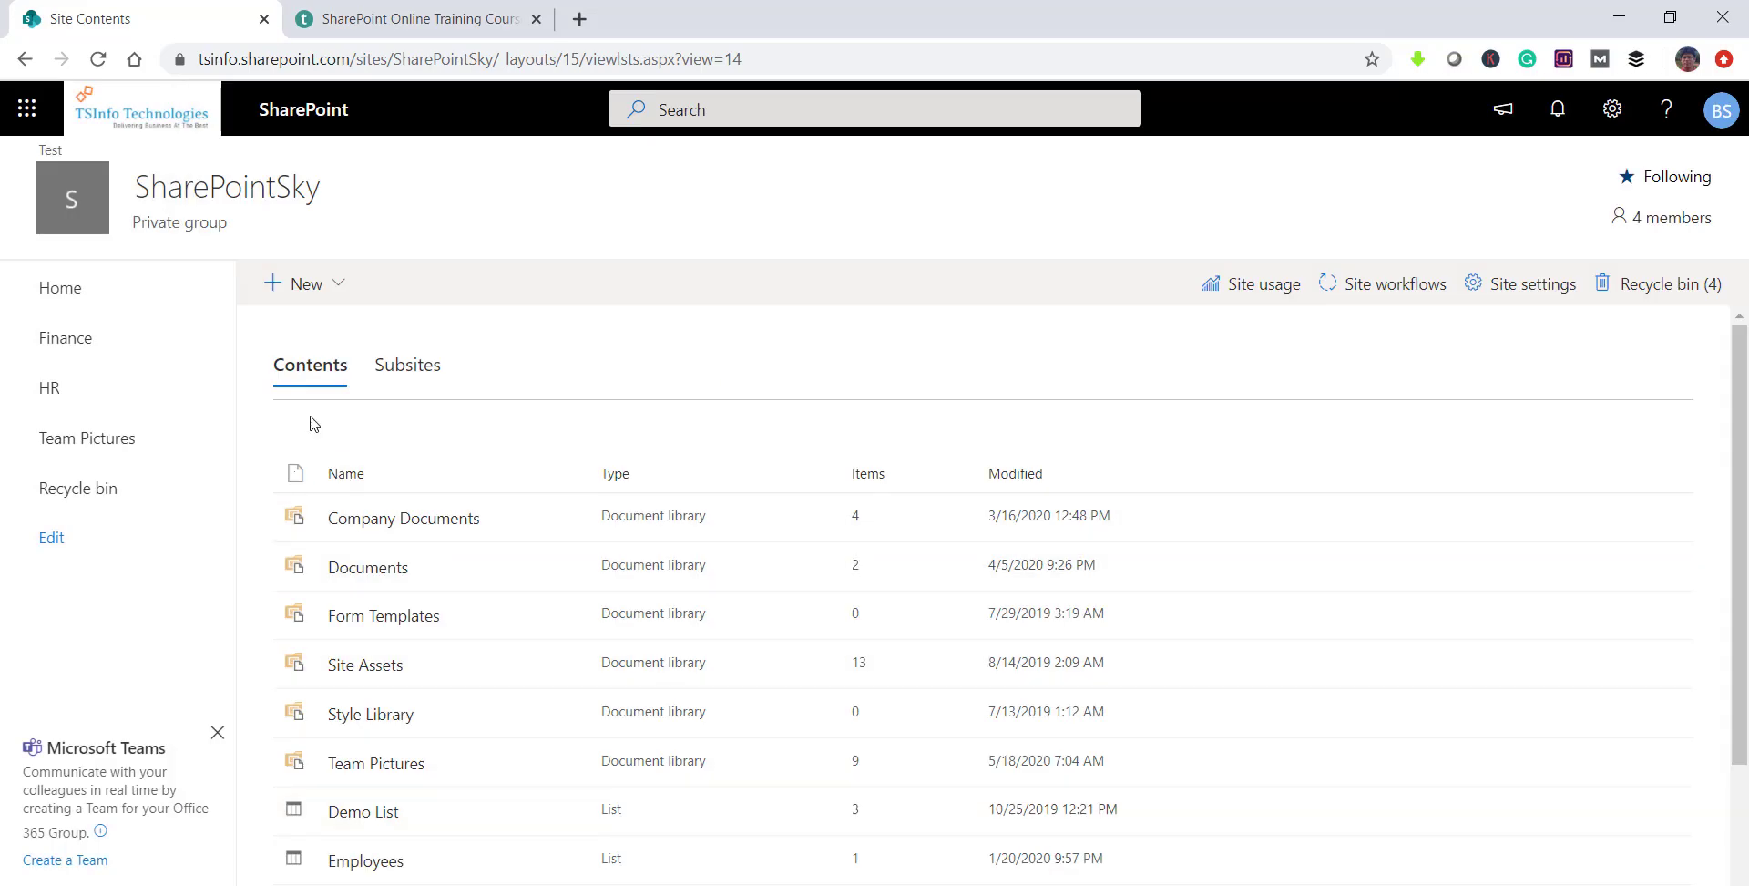
pyautogui.click(1610, 118)
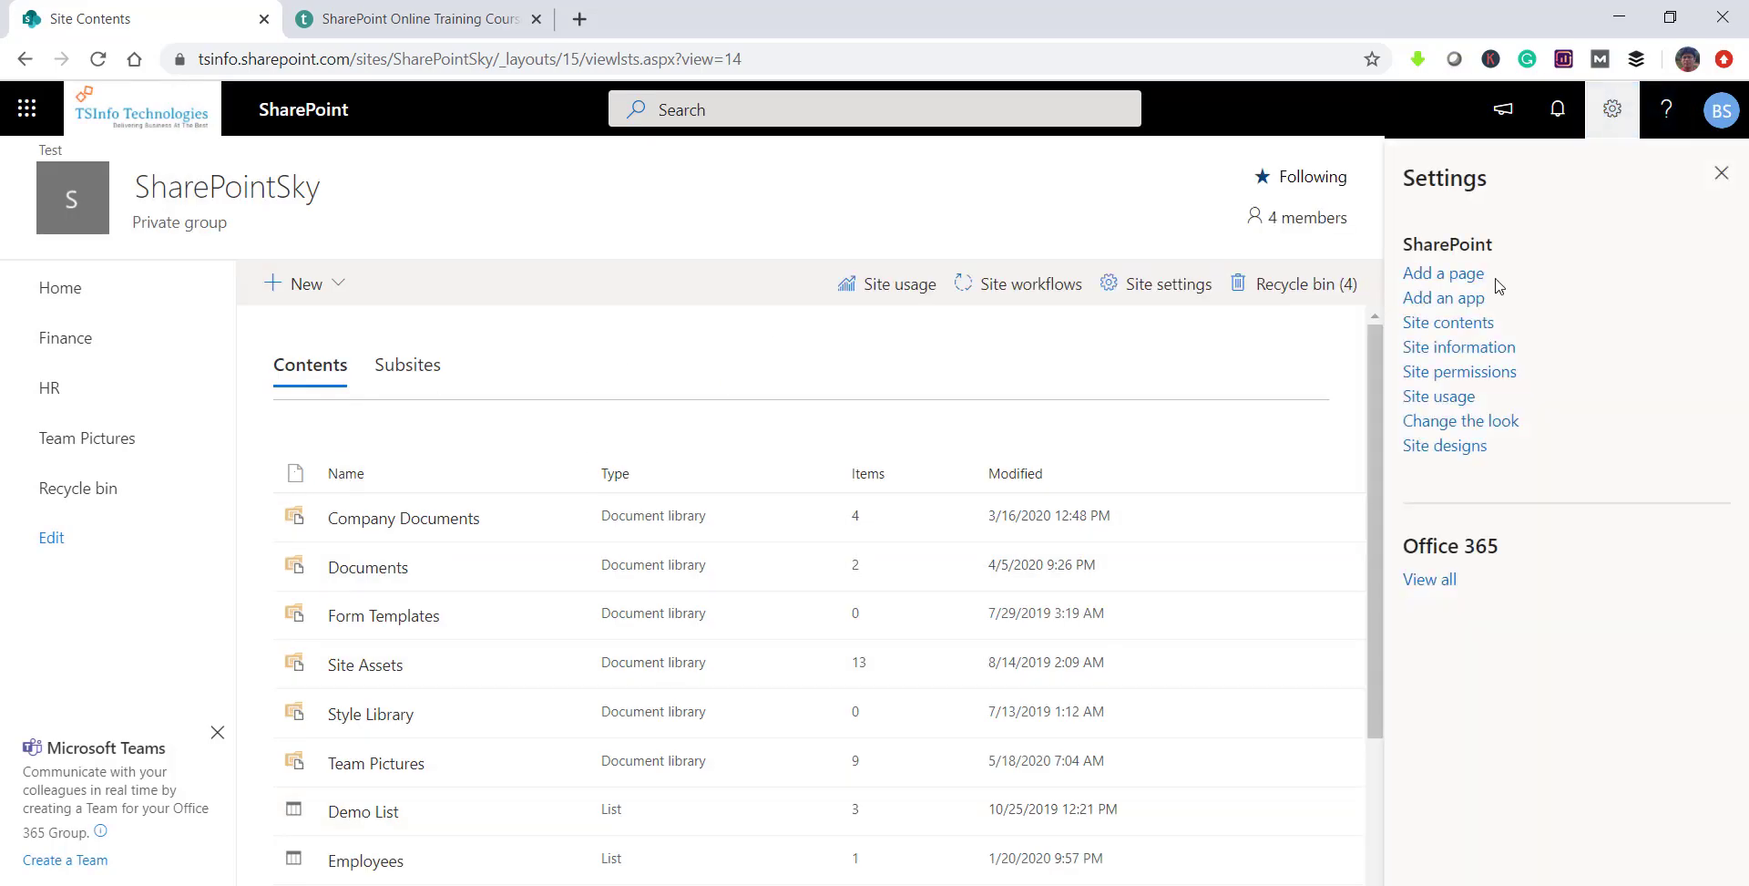
# Step: On the Your Apps page, pick the Contacts app to bring up the Adding Contacts dialog
pyautogui.click(1474, 299)
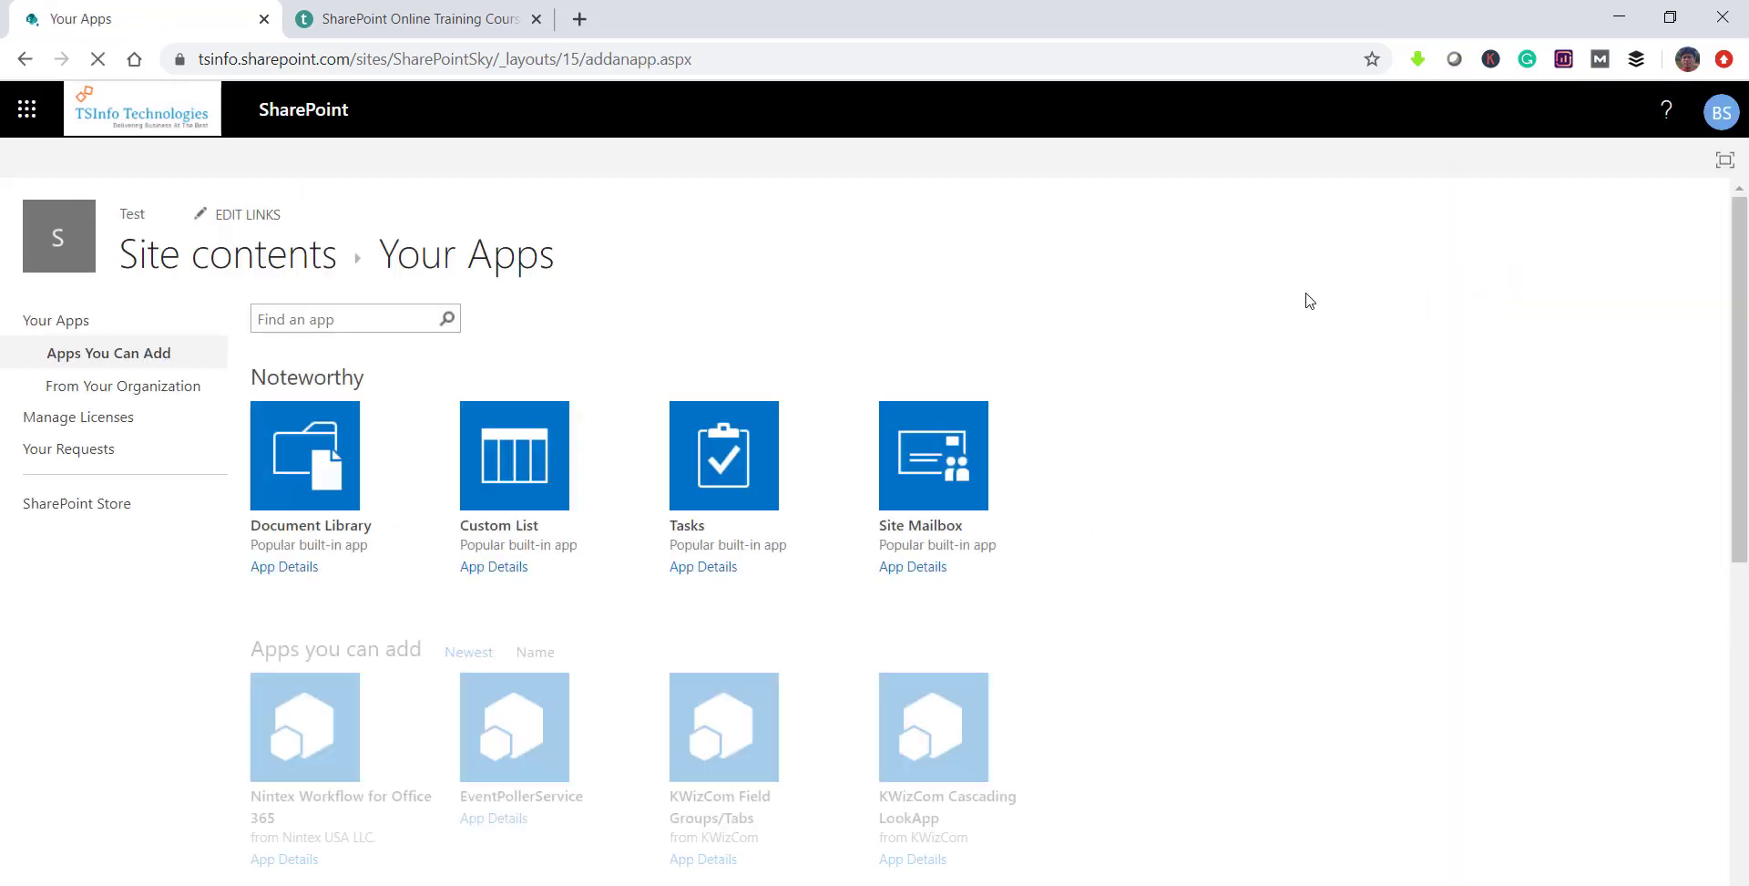
pyautogui.scroll(-8, 1076, 603)
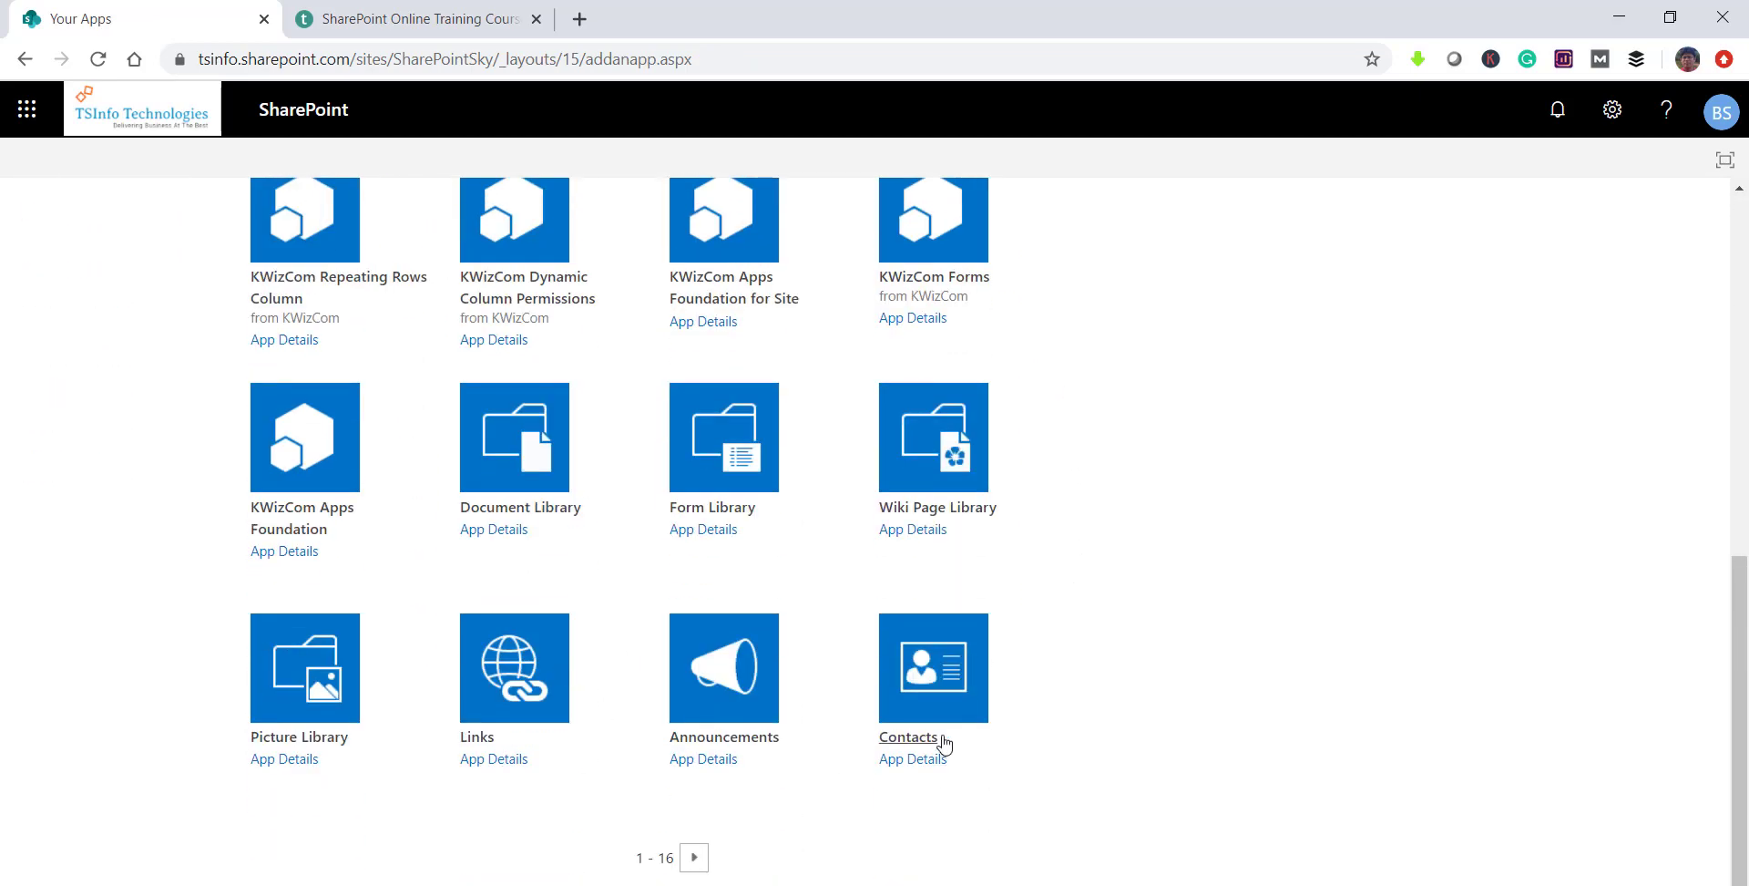
pyautogui.click(924, 741)
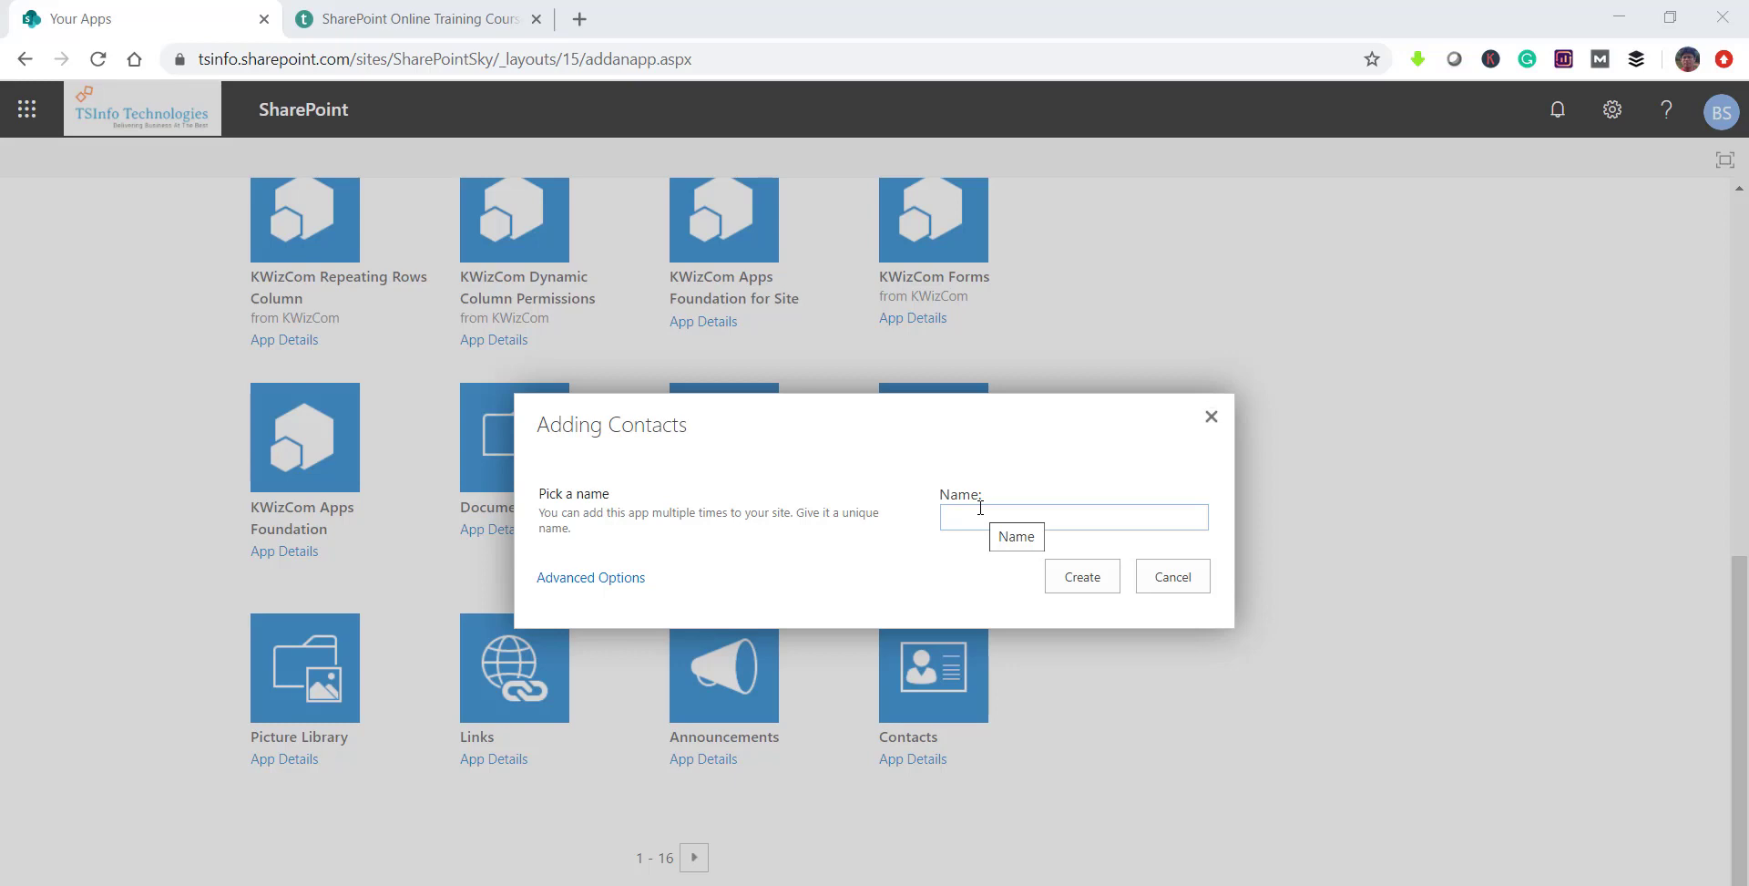
# Step: Name the new Contacts app 'EmployeesContacts' with no space, and create it
pyautogui.click(980, 510)
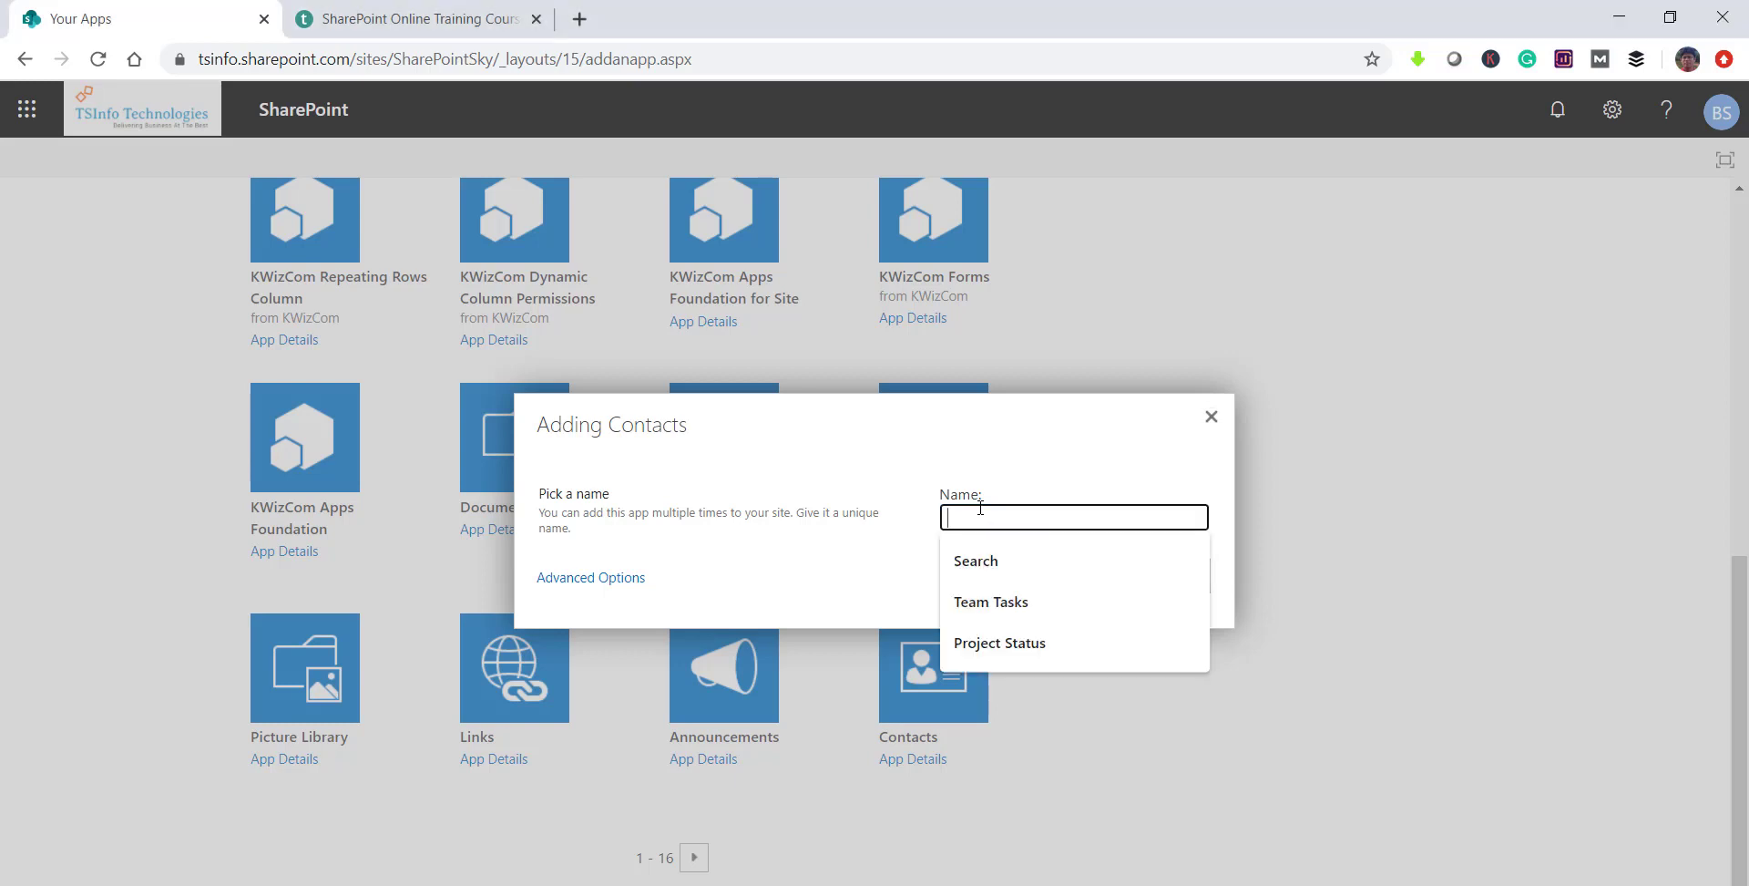
pyautogui.write('Emplo')
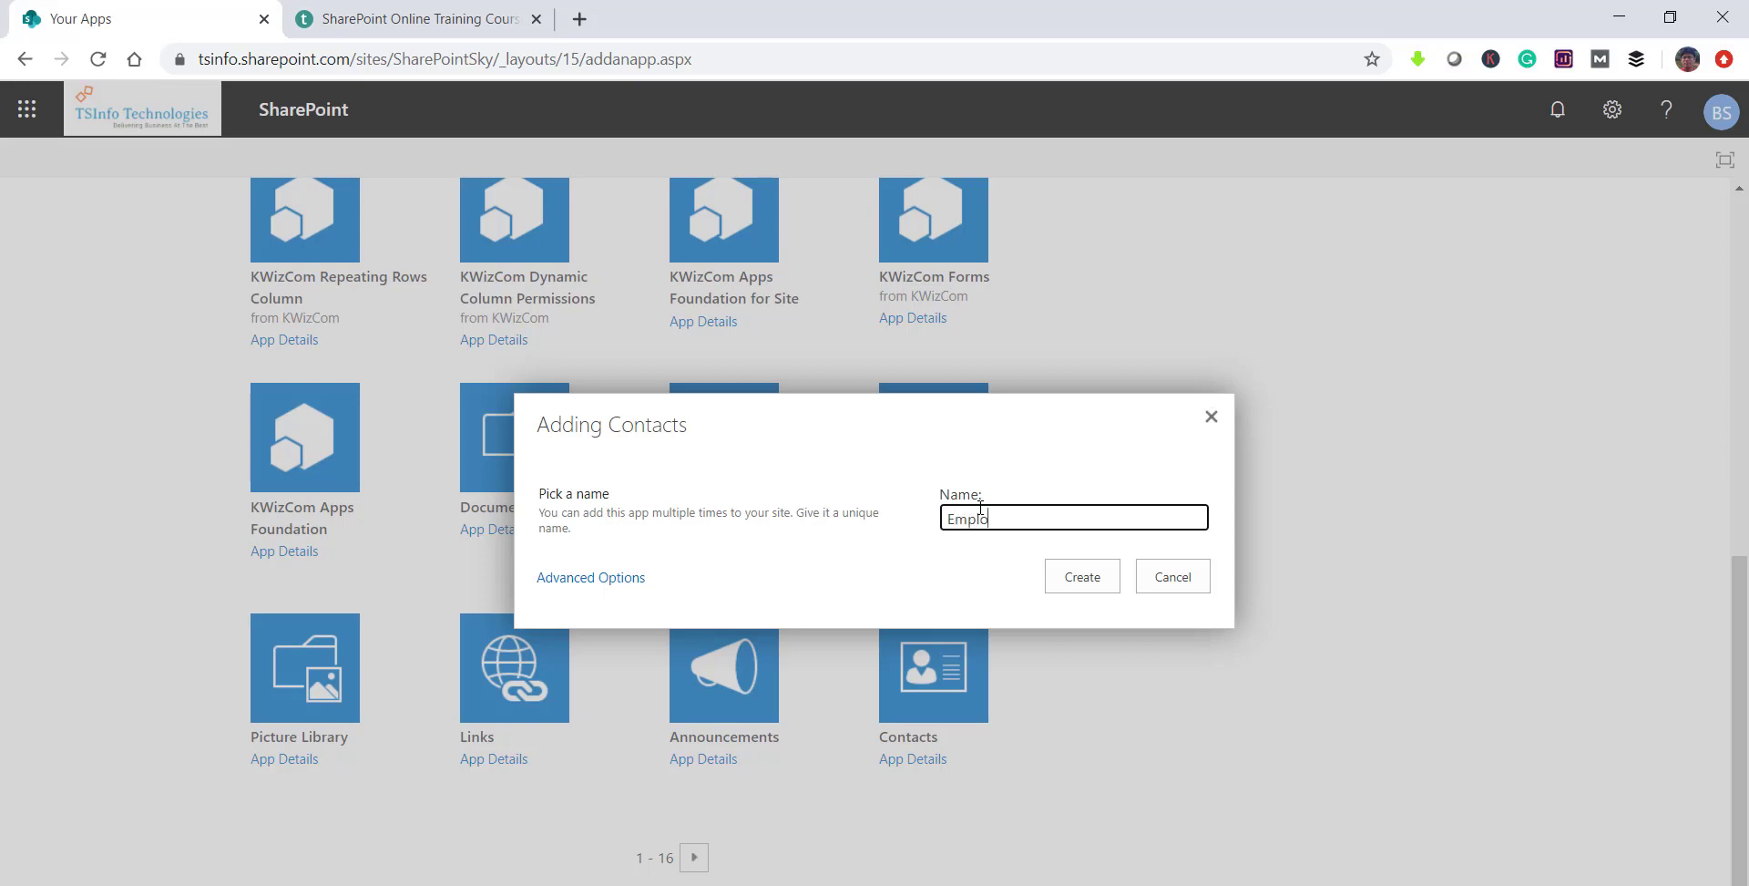
pyautogui.write('yees Contacts')
pyautogui.moveTo(1030, 518); pyautogui.dragTo(1029, 519)
pyautogui.press('BackSpace')
pyautogui.click(1068, 581)
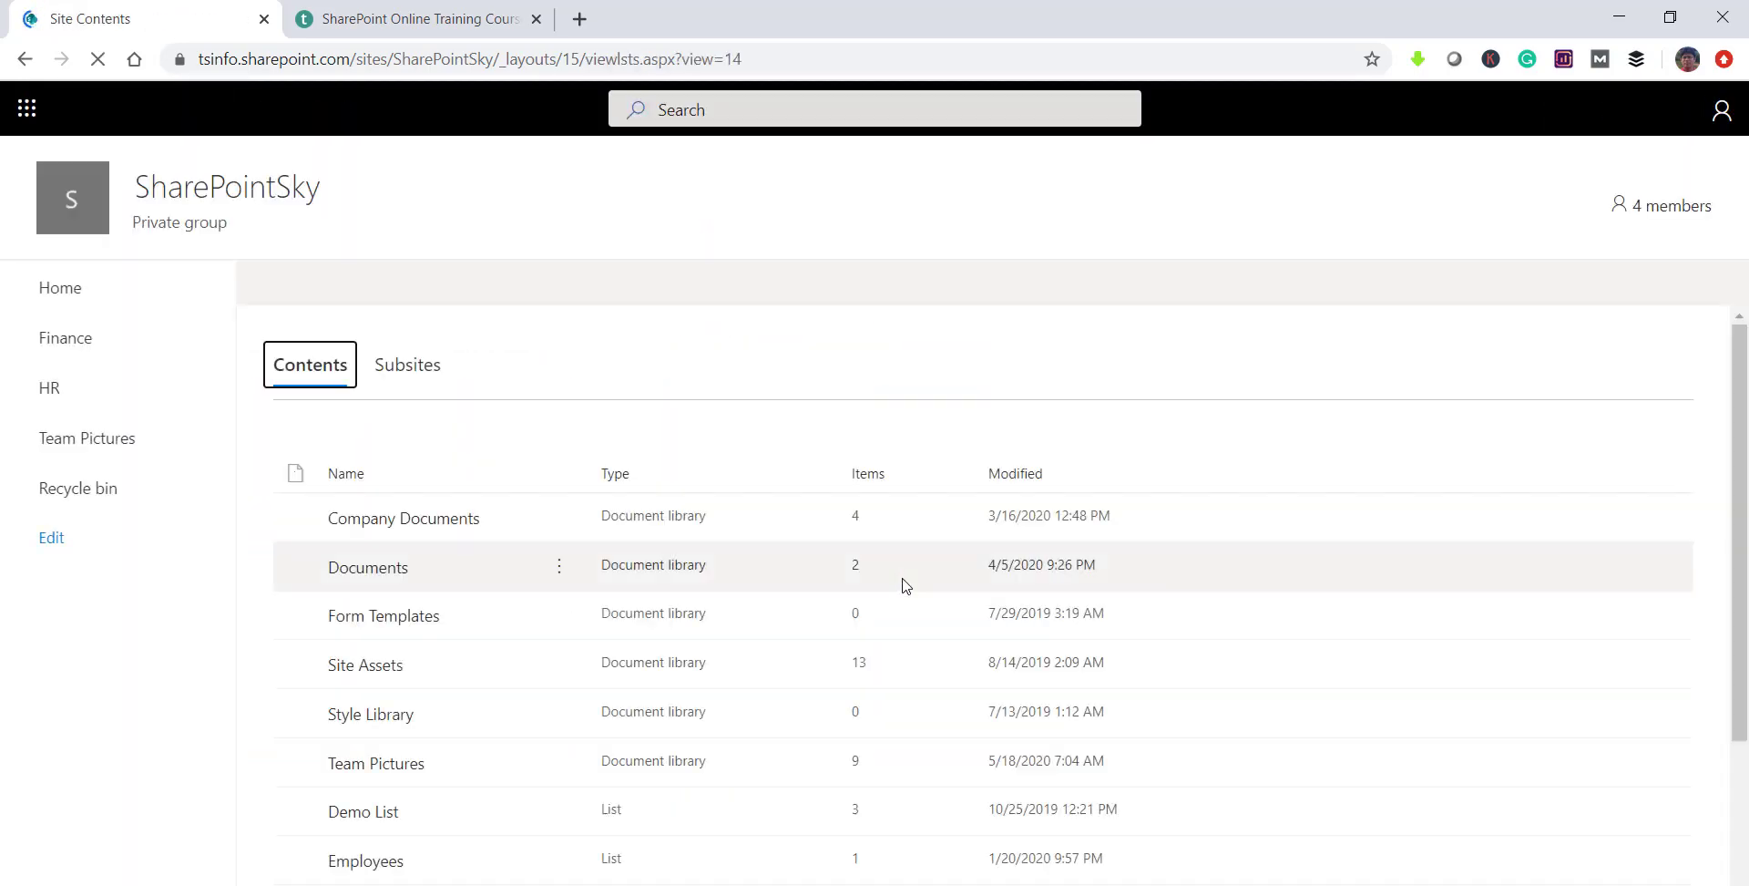
# Step: Open the EmployeesContacts list, check its web address, and go to its List settings
pyautogui.scroll(-1, 584, 583)
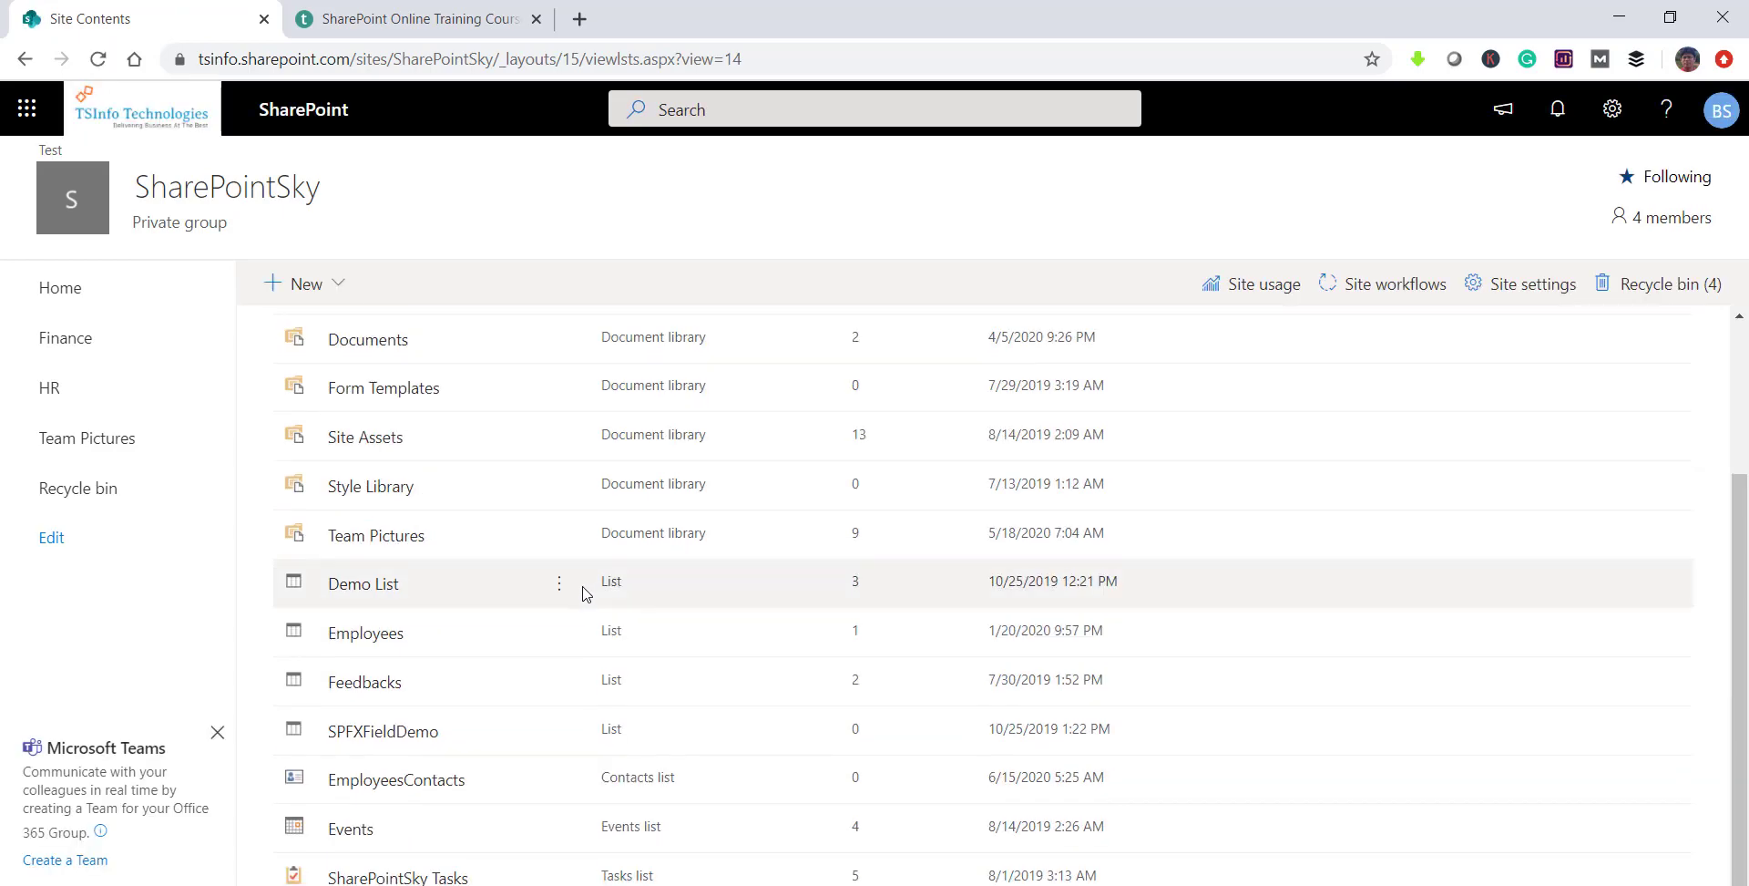
pyautogui.scroll(-1, 461, 676)
pyautogui.scroll(-1, 461, 676)
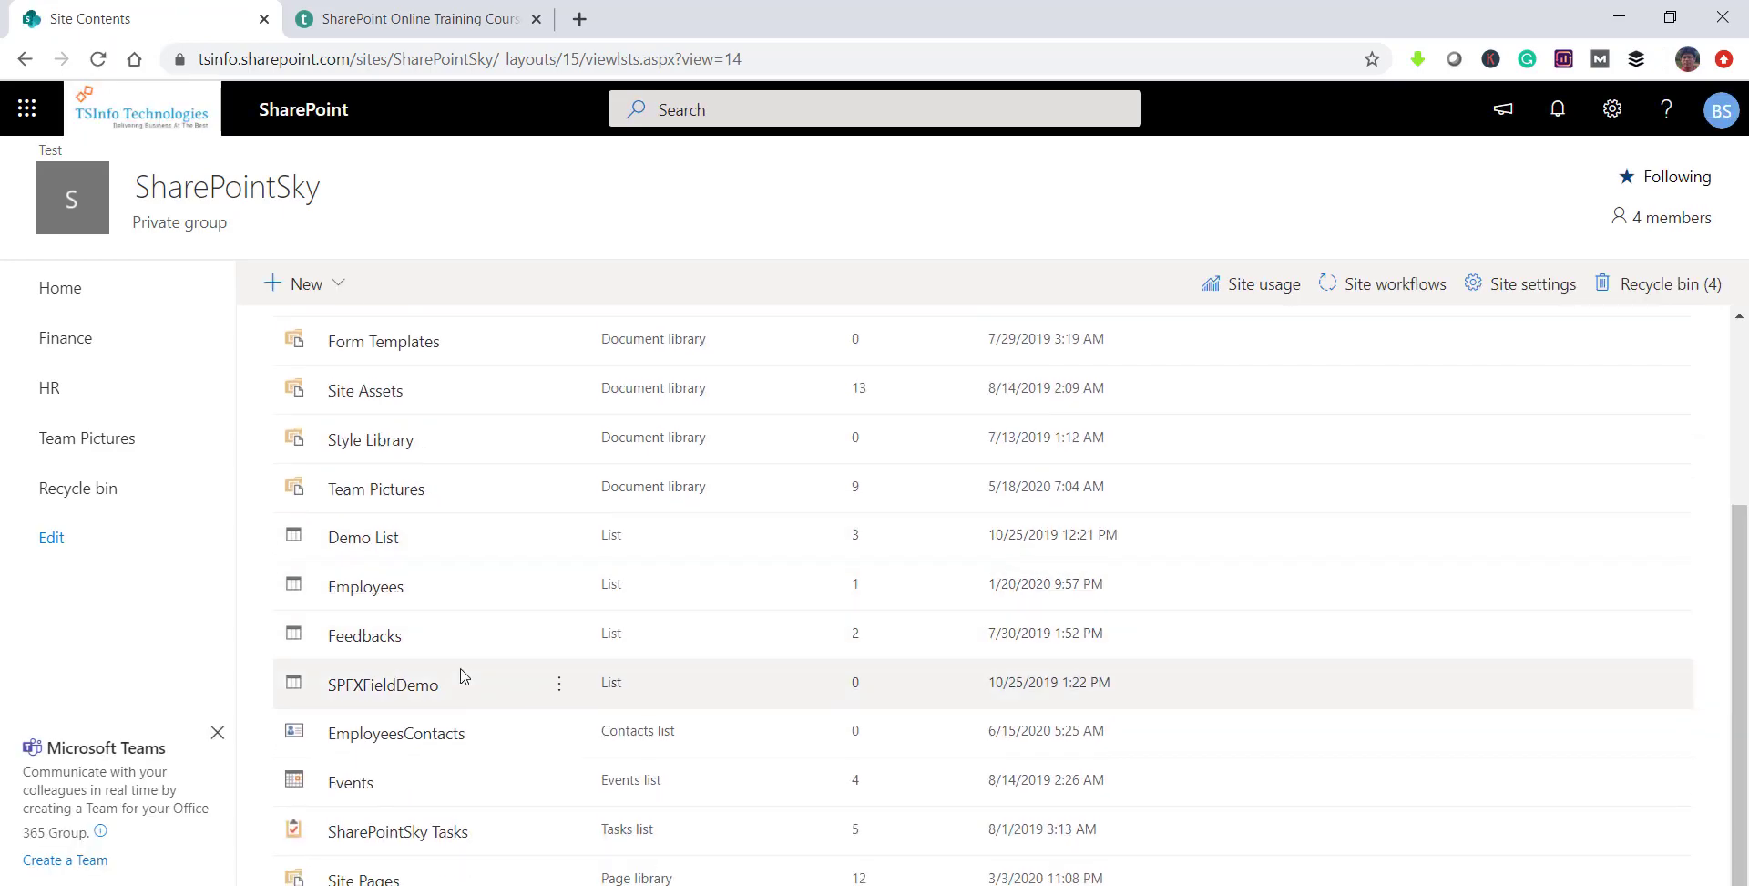
pyautogui.click(441, 733)
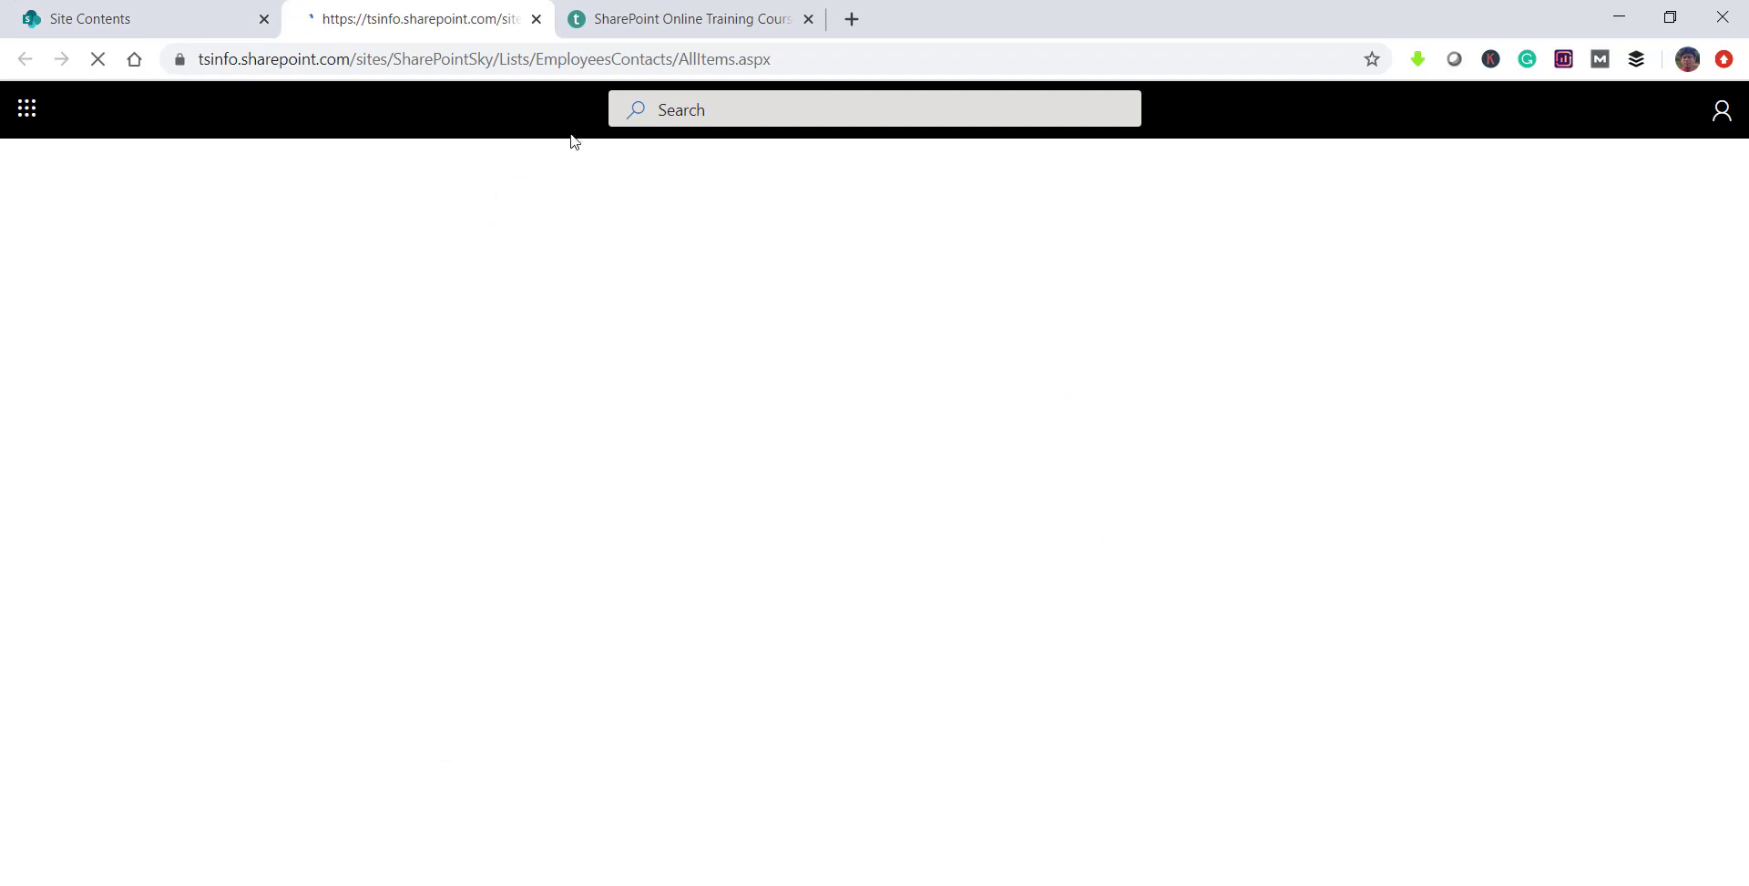
pyautogui.click(661, 59)
pyautogui.moveTo(680, 60); pyautogui.dragTo(535, 59)
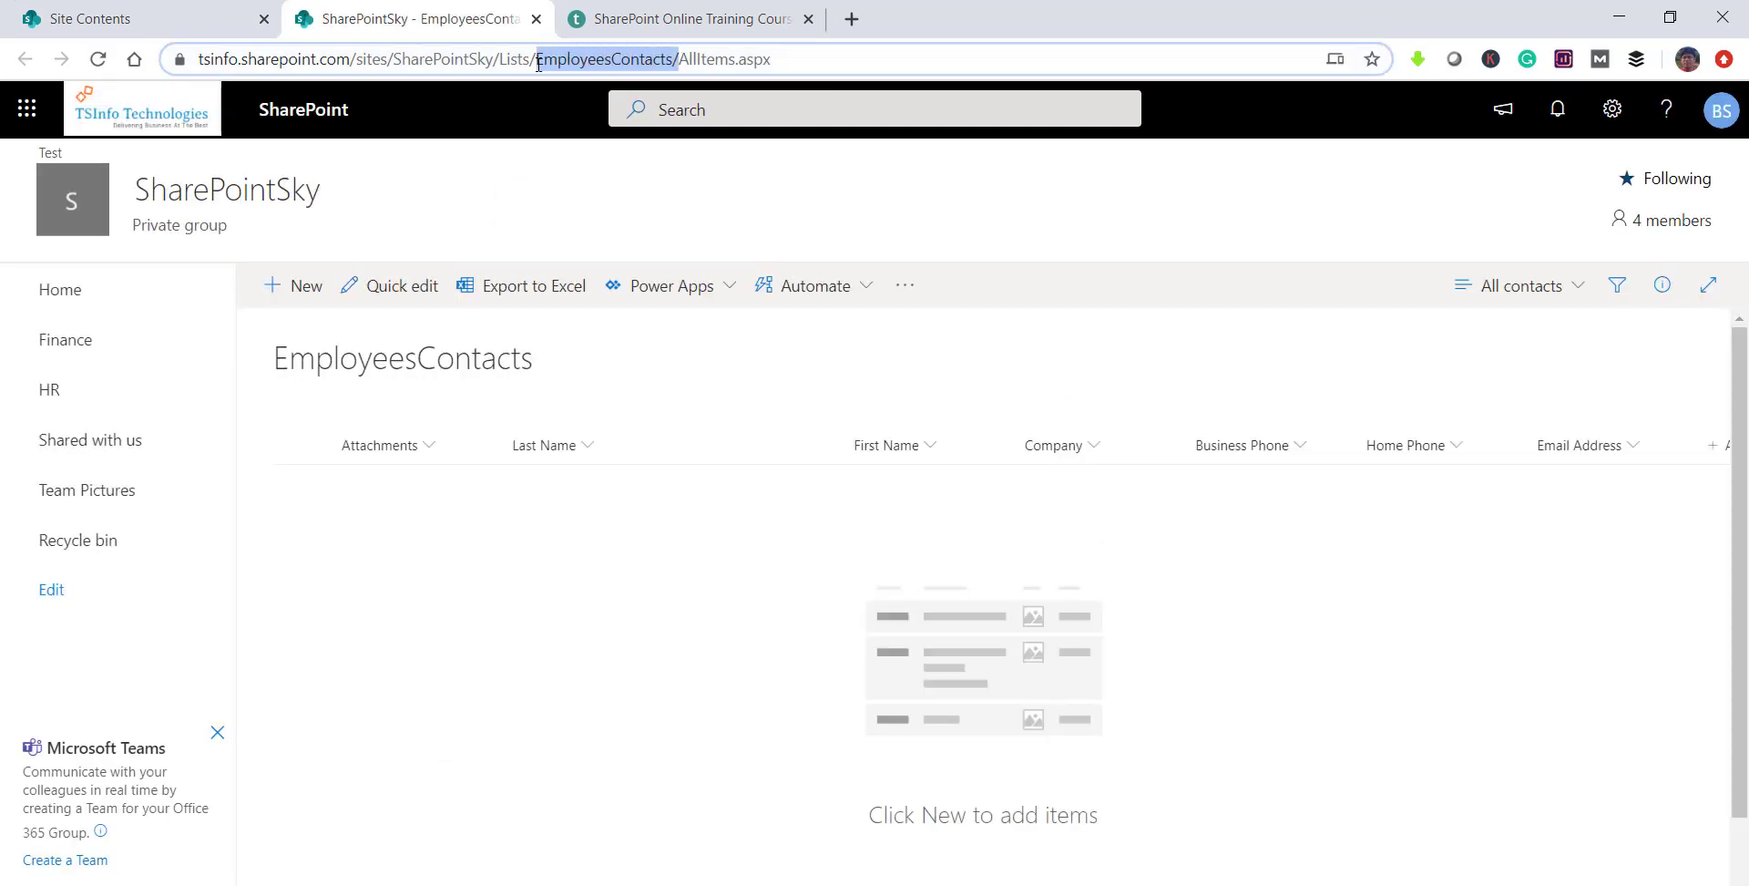
pyautogui.click(277, 357)
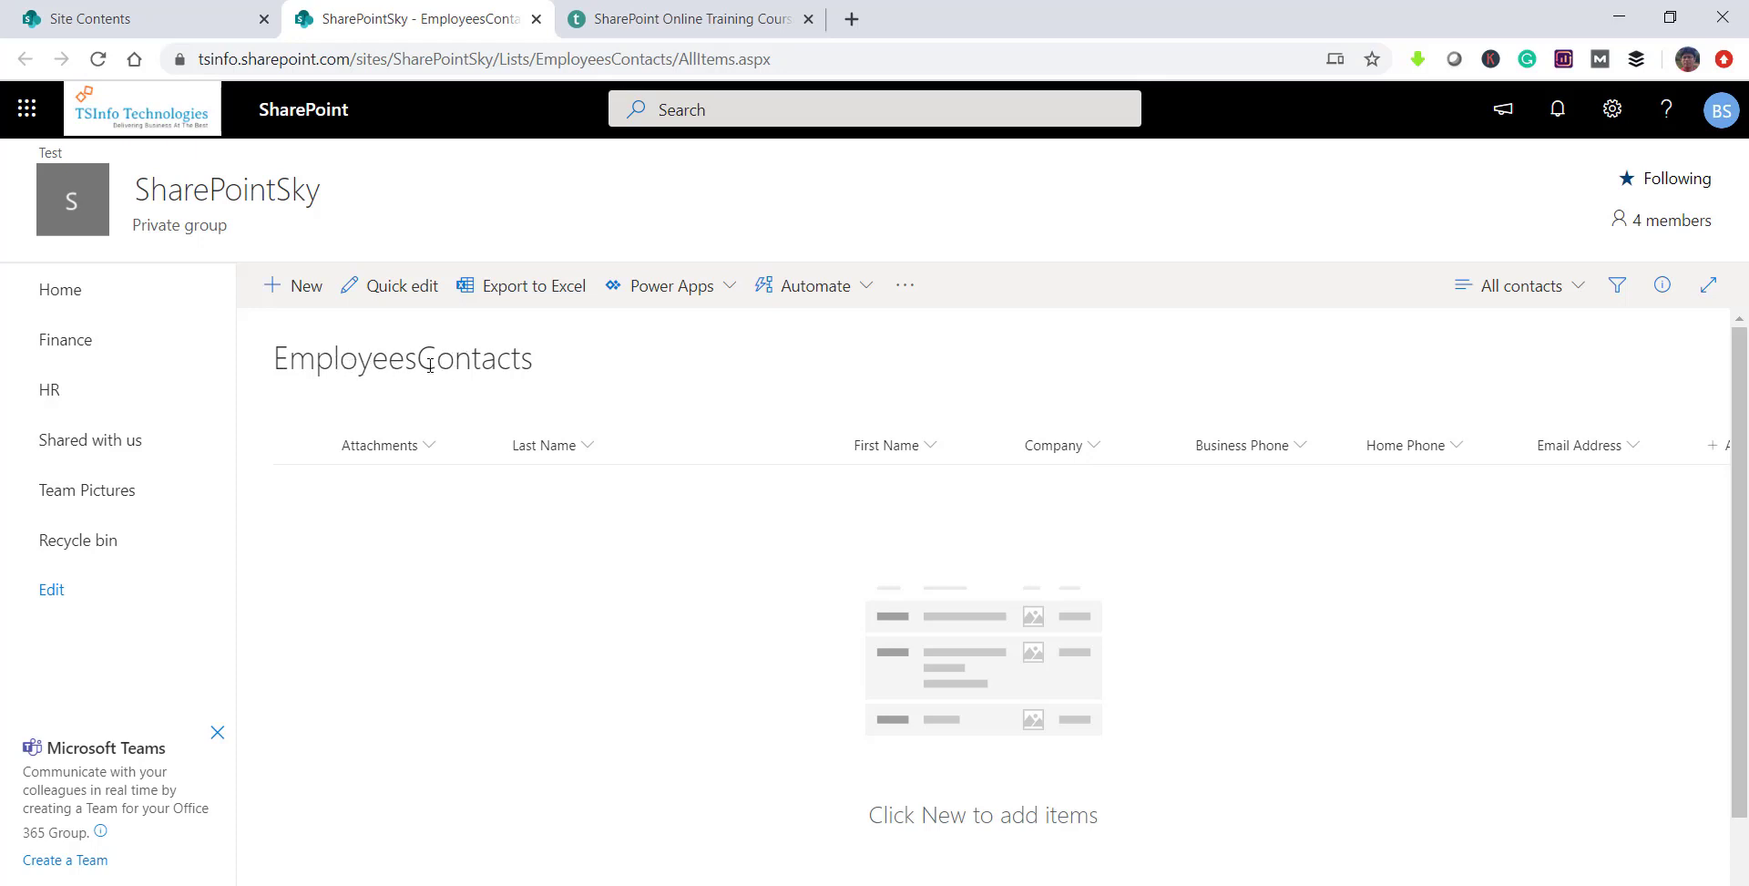
pyautogui.click(1613, 111)
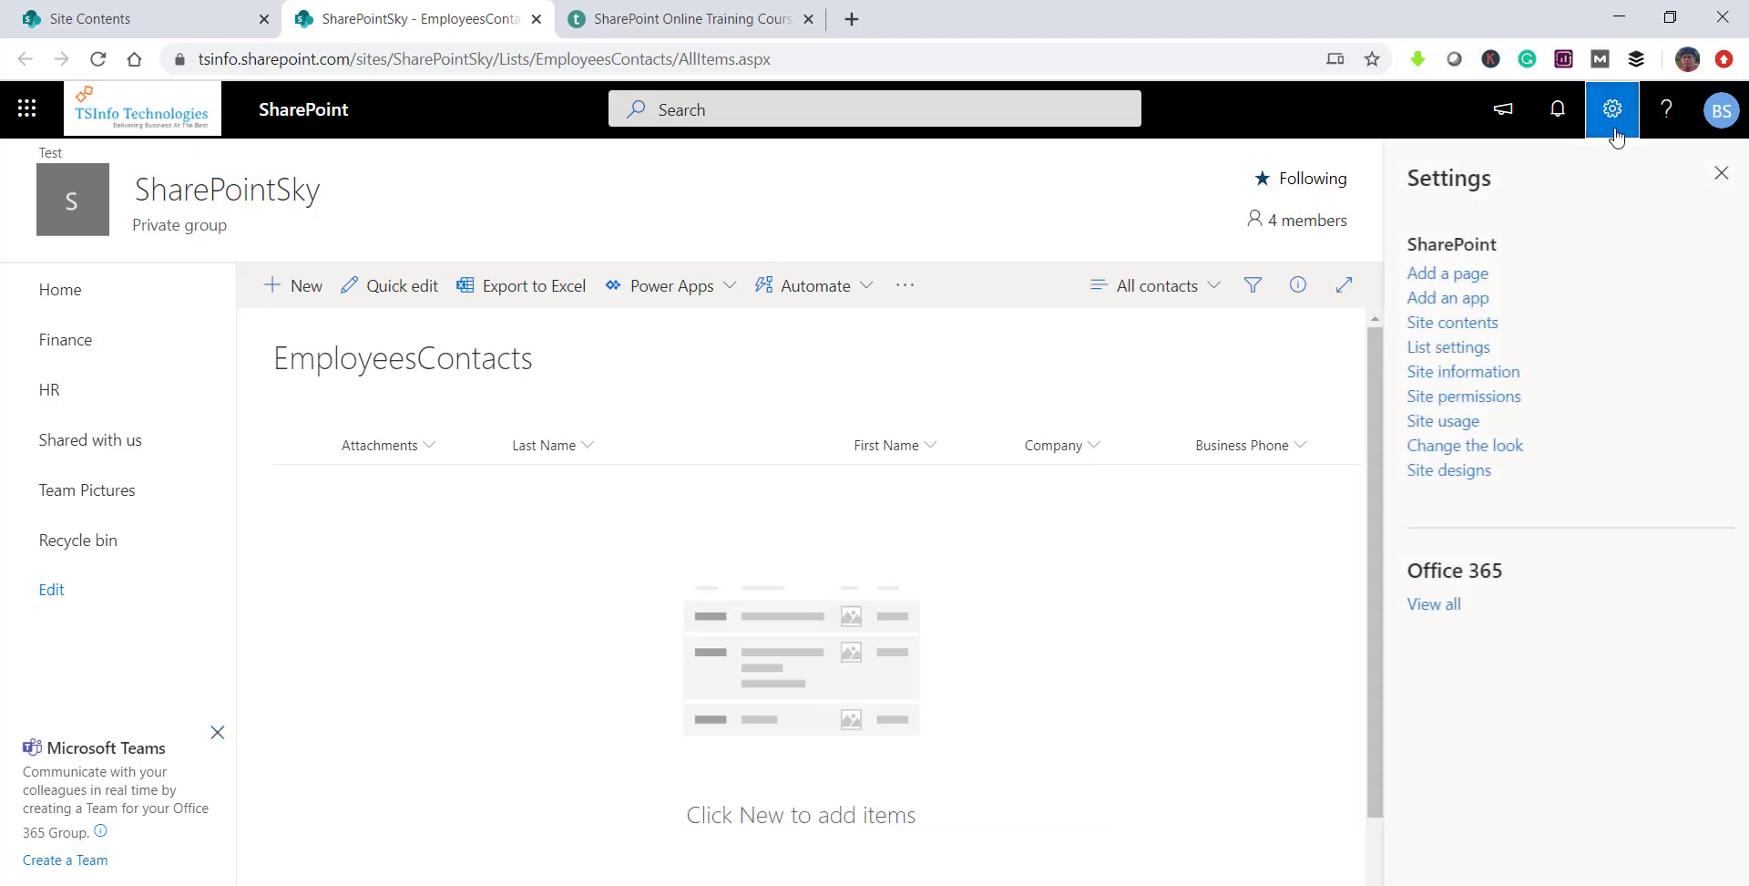
pyautogui.click(1444, 351)
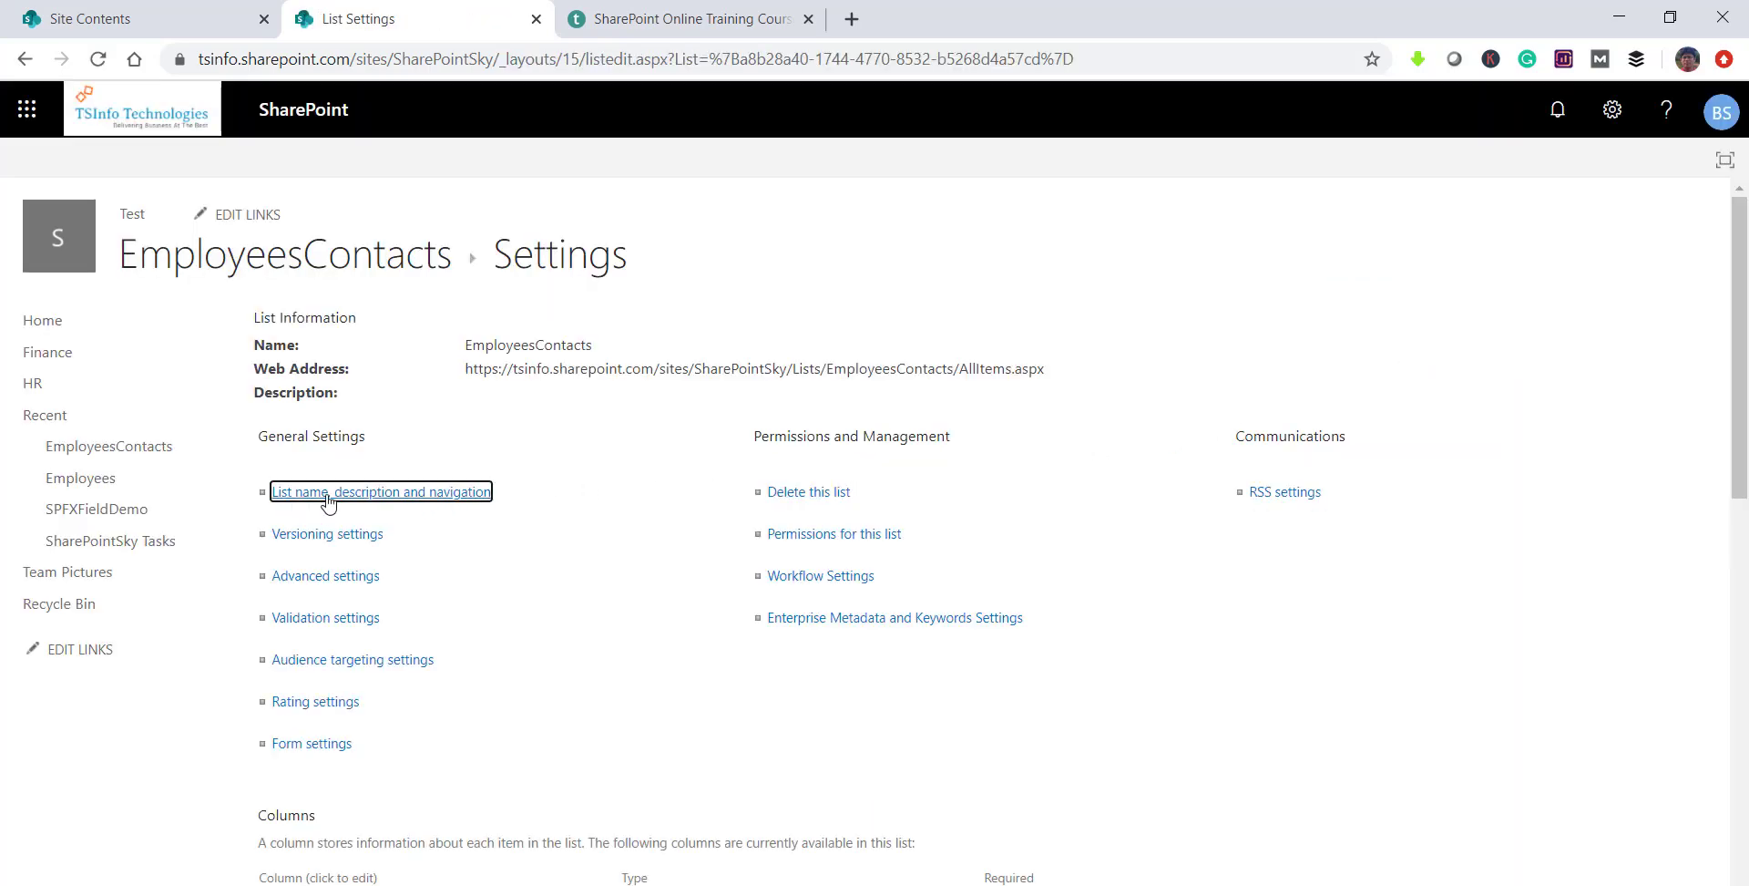
# Step: Rename the list to 'Employees Contacts', set Quick Launch display to Yes, and save
pyautogui.click(409, 497)
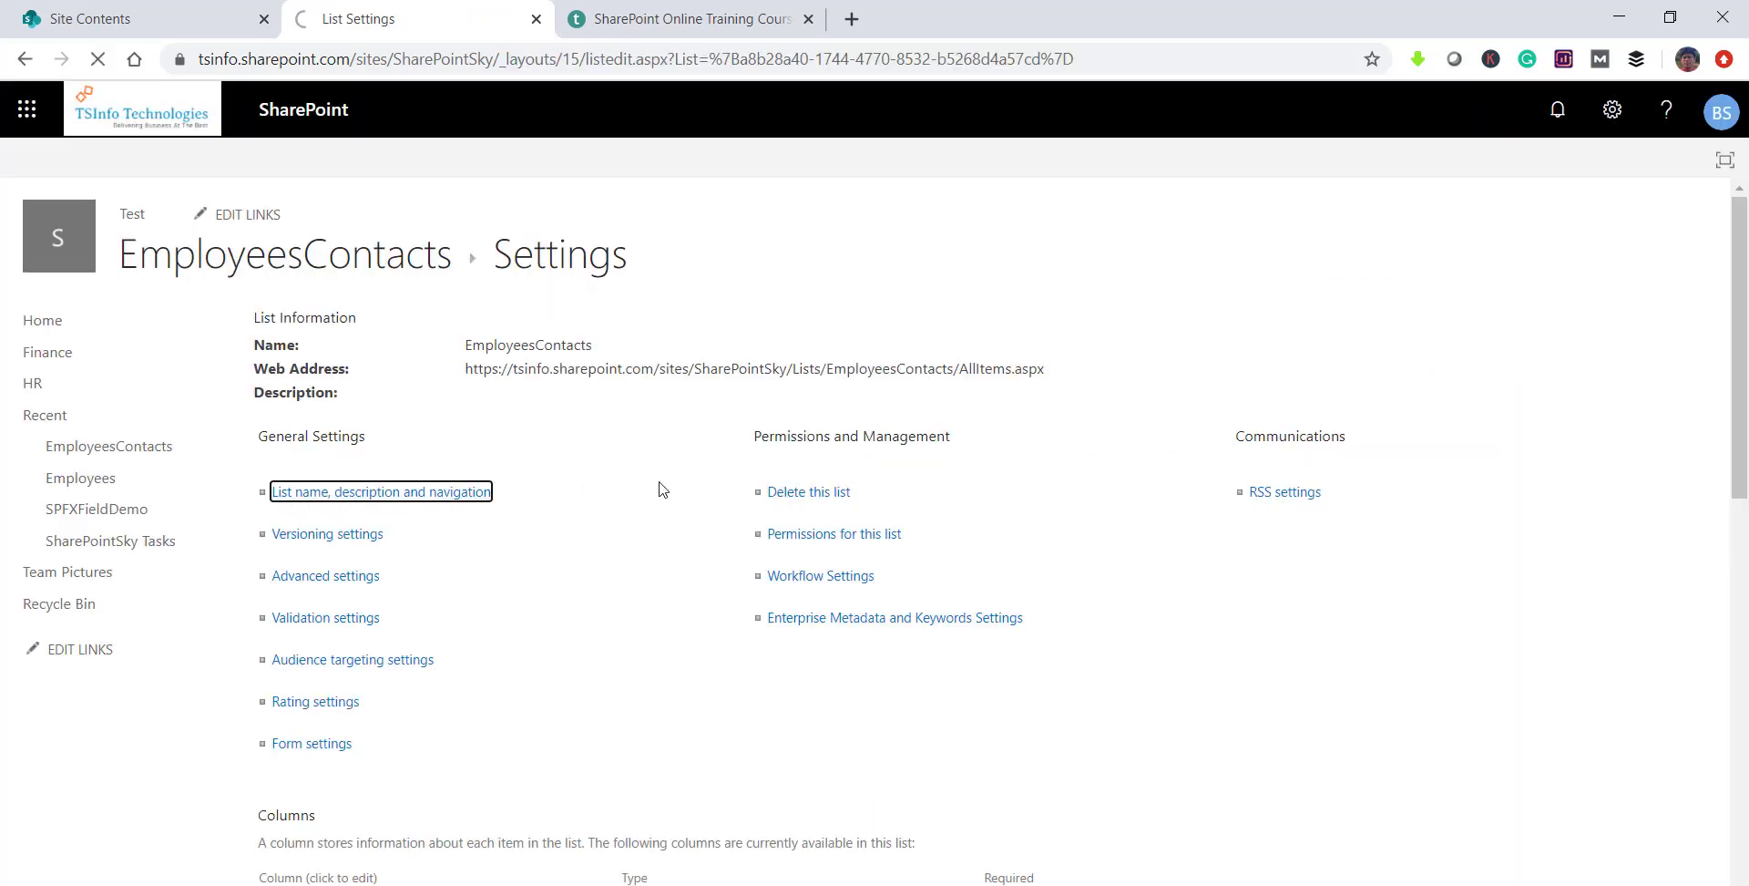
pyautogui.click(577, 363)
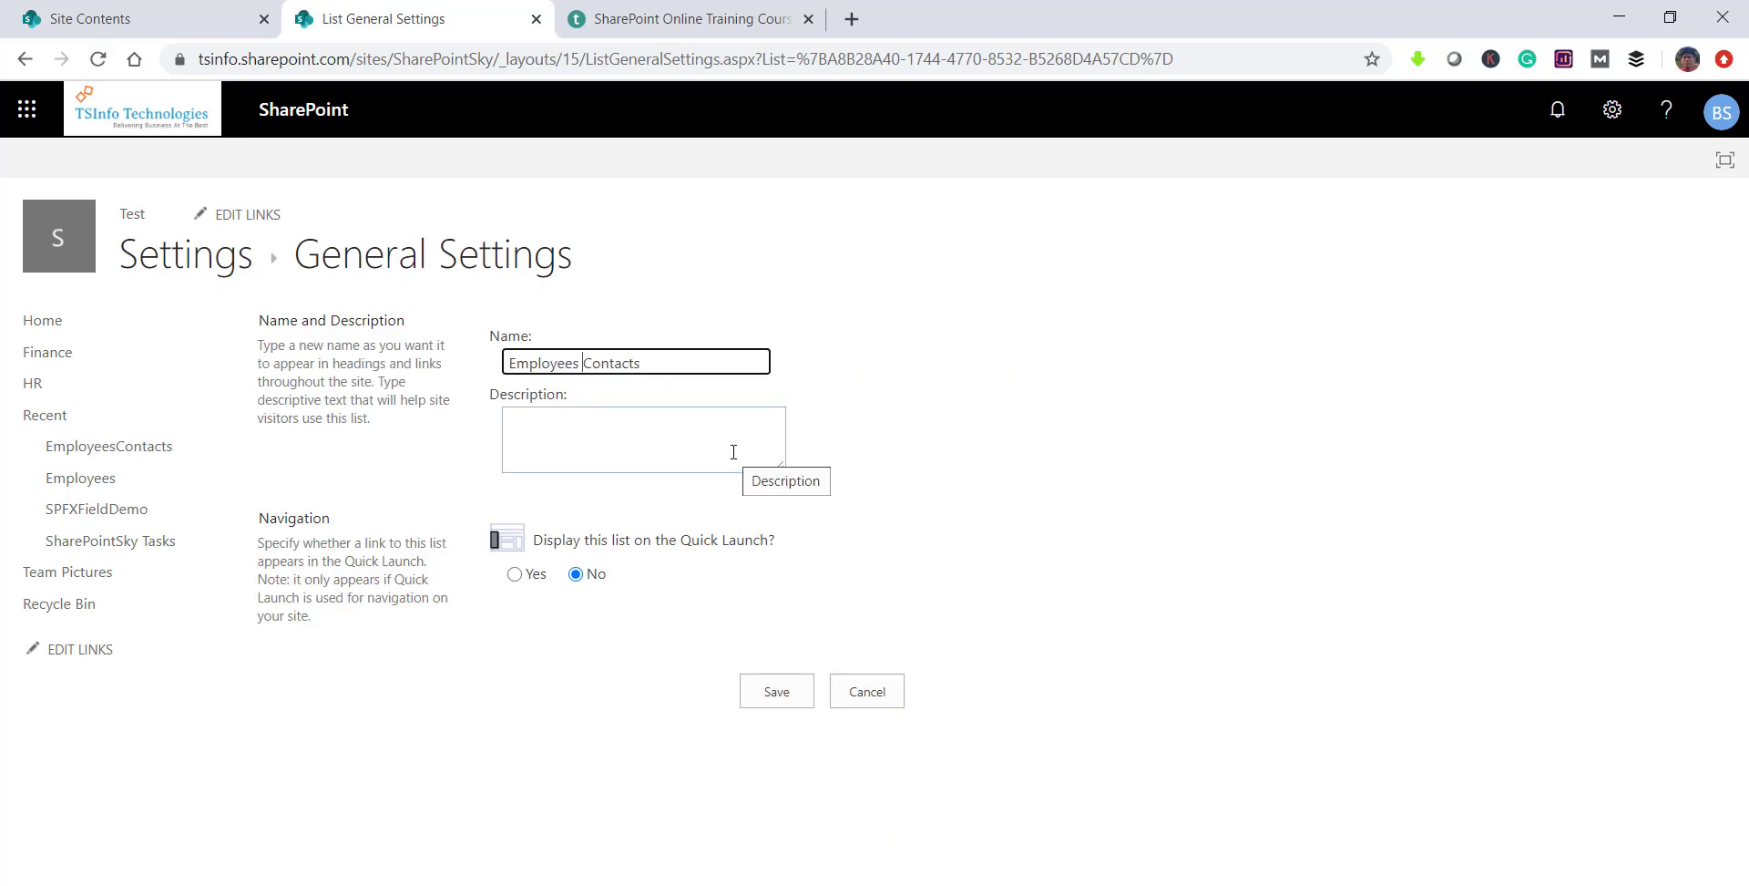
pyautogui.click(516, 574)
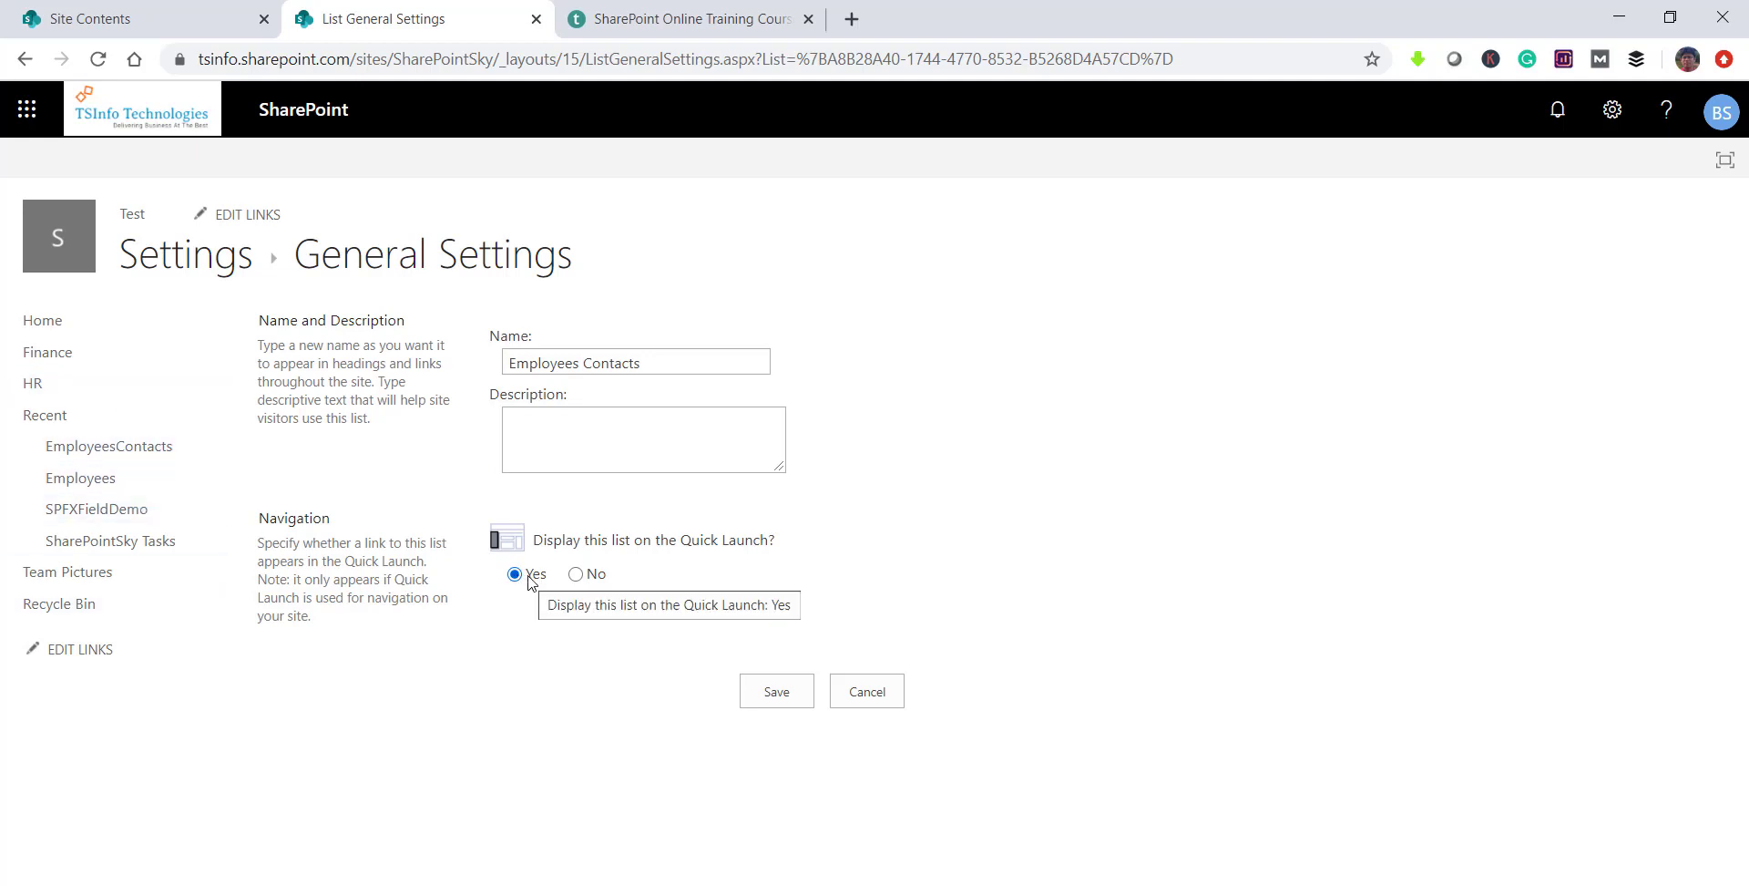
pyautogui.click(801, 695)
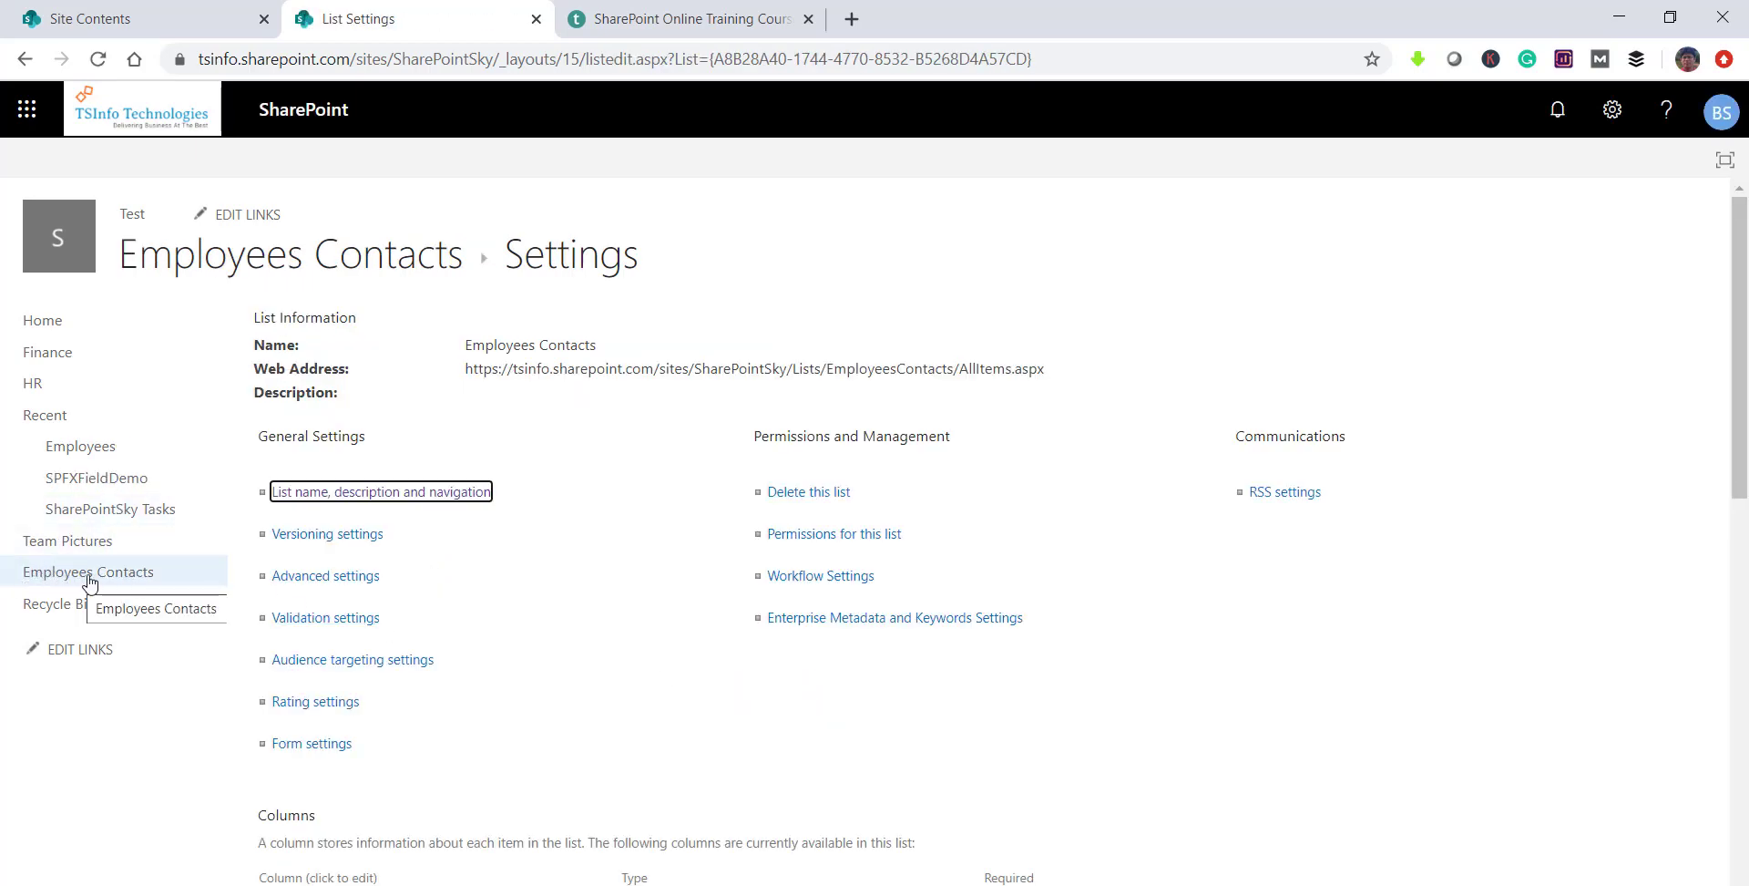
# Step: Open the Employees Contacts list, check its name in the URL, and start a new item
pyautogui.click(317, 268)
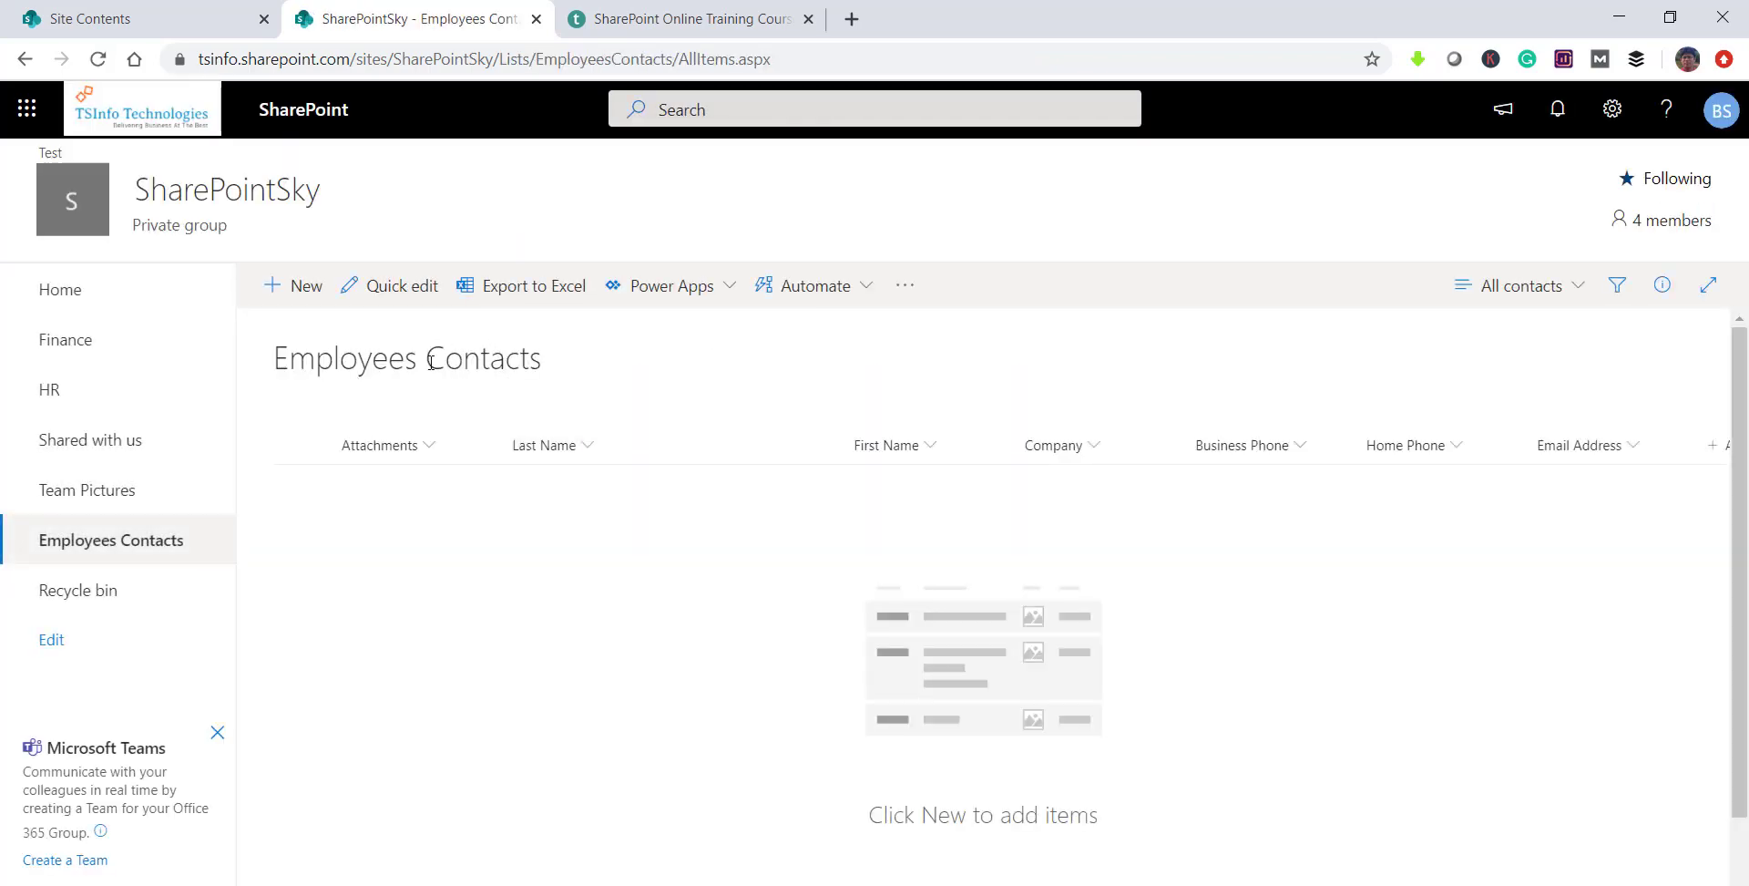
pyautogui.moveTo(666, 59); pyautogui.dragTo(576, 57)
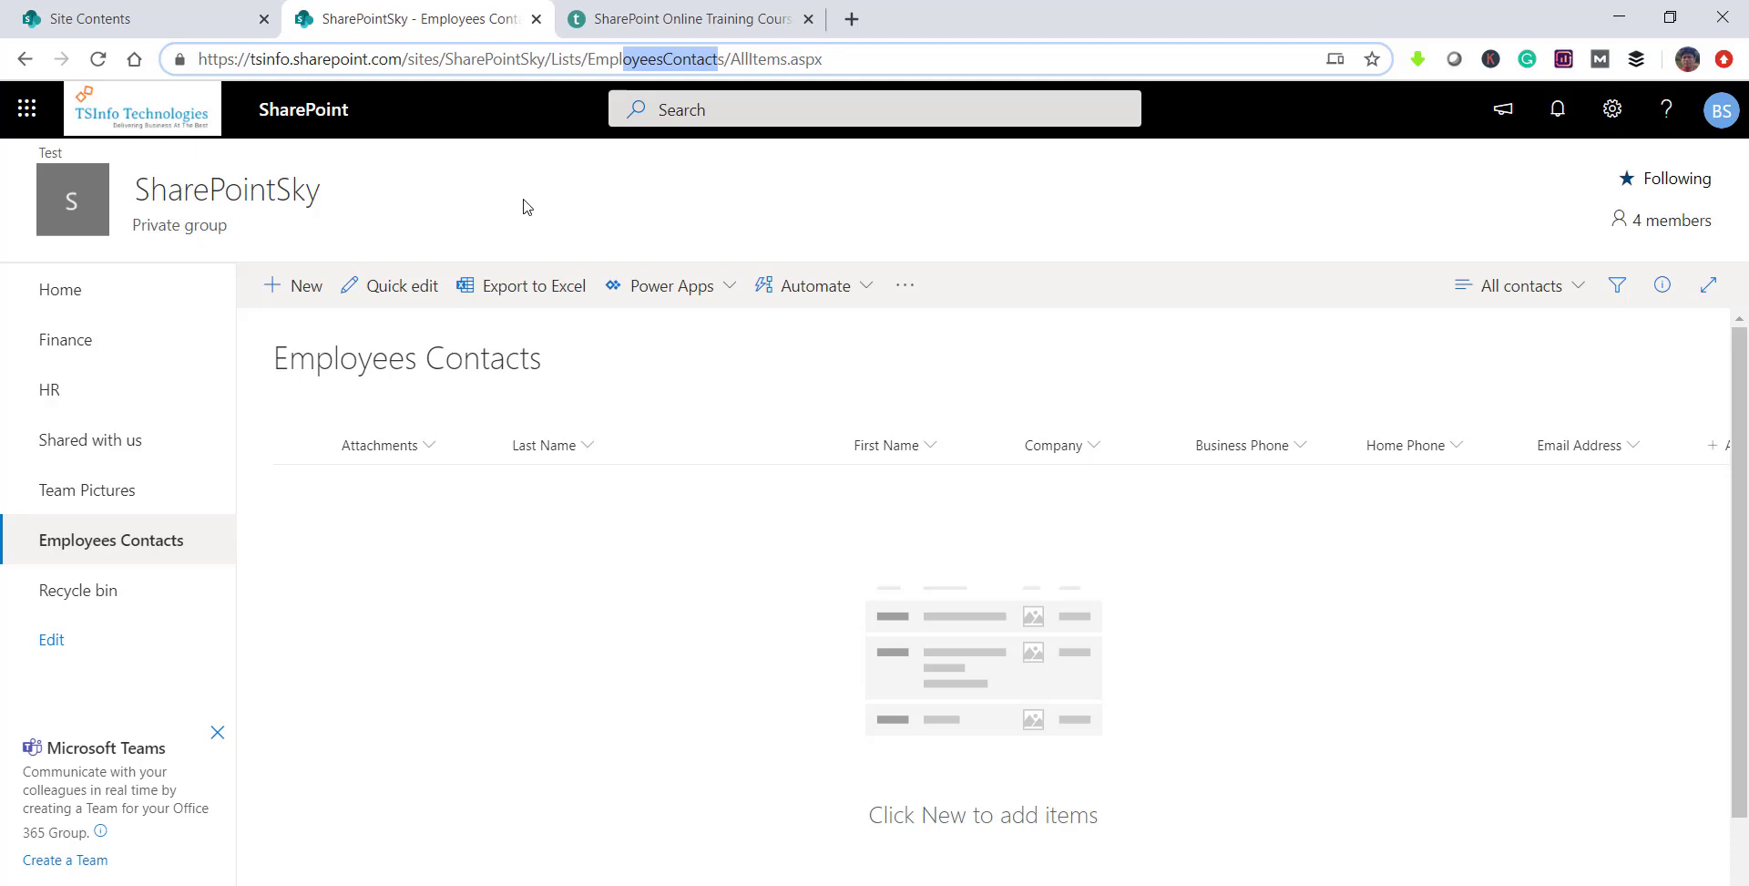
pyautogui.click(301, 289)
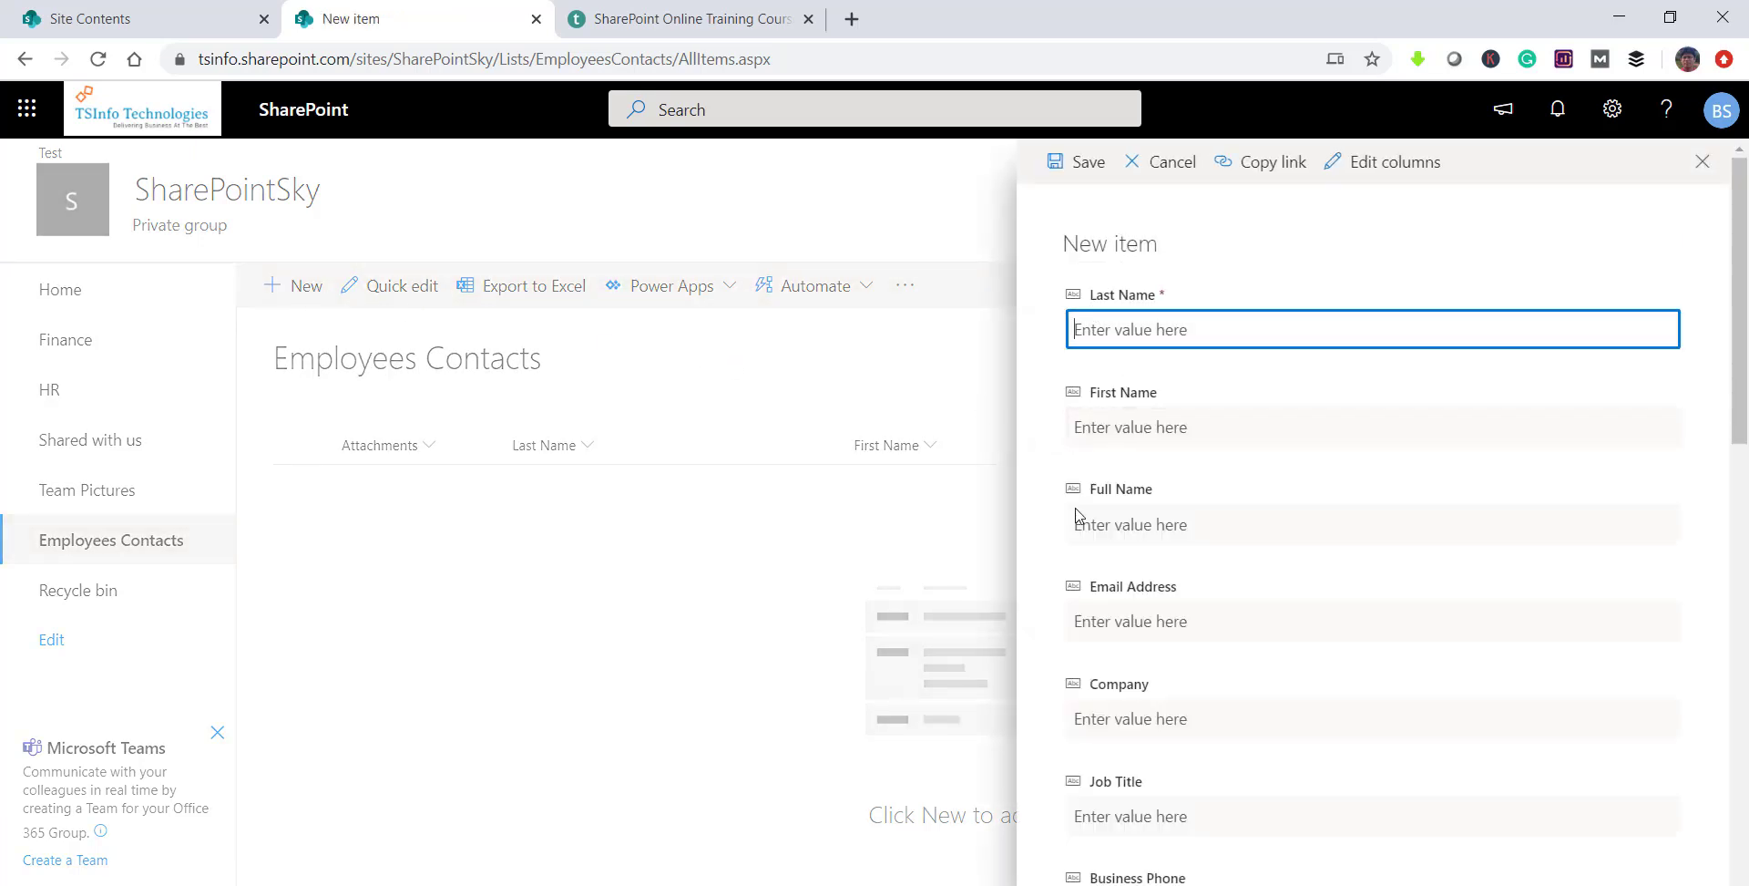
# Step: Enter the contact's last name, first name and full name in the new item form
pyautogui.scroll(-5, 1098, 720)
pyautogui.scroll(-10, 1098, 722)
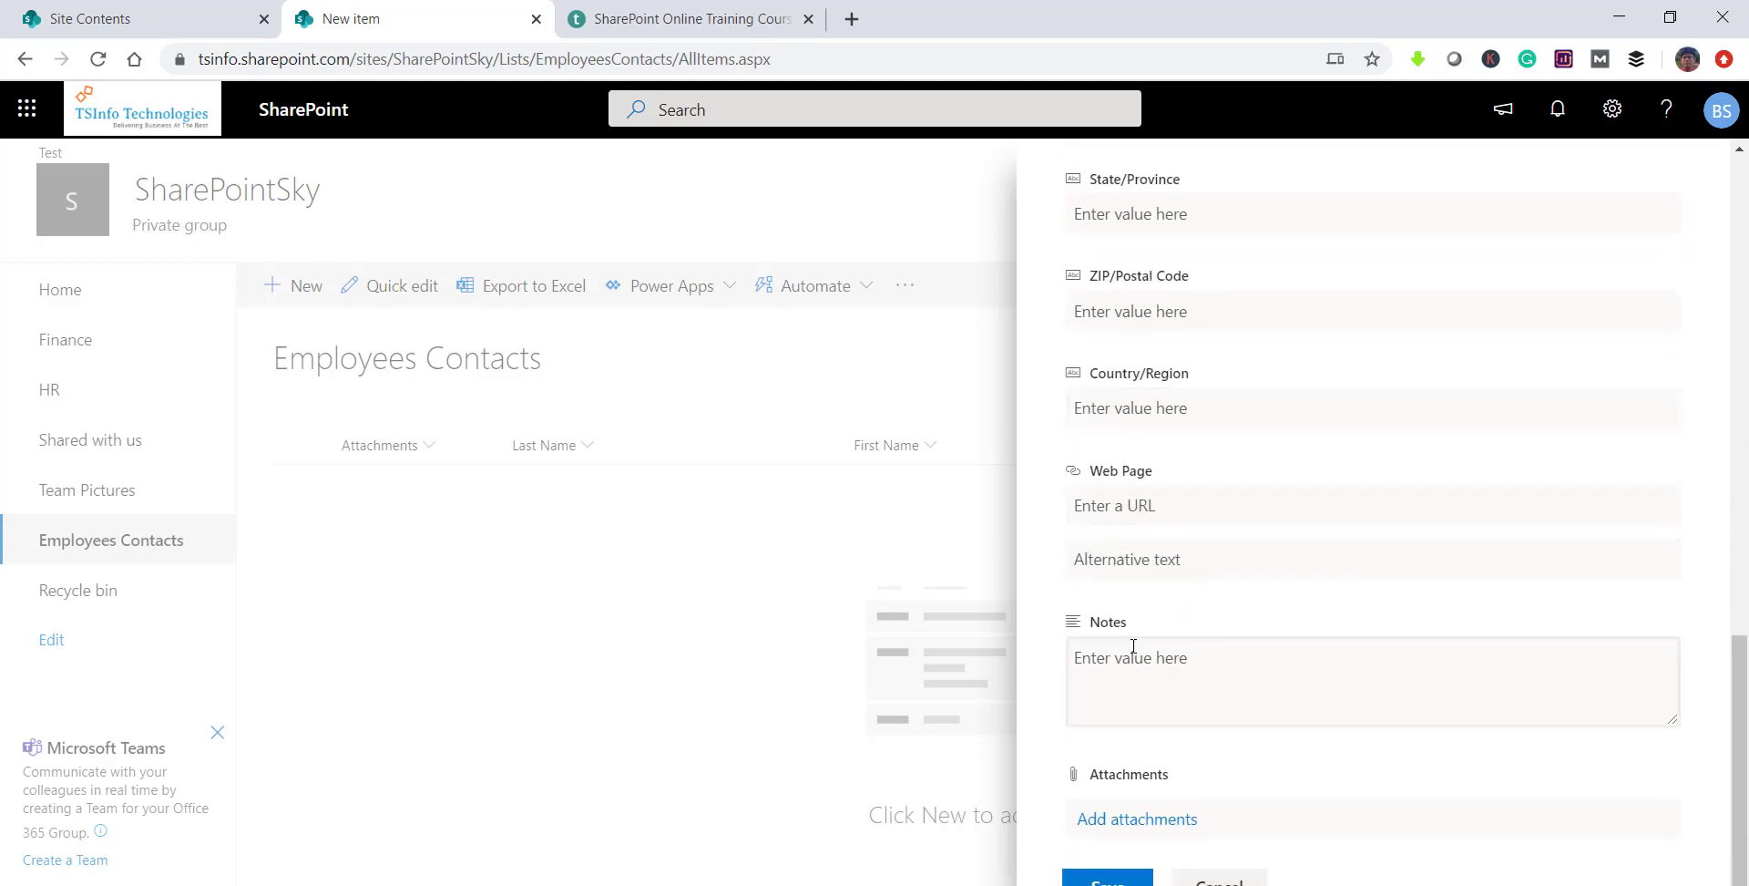
pyautogui.scroll(10, 1134, 646)
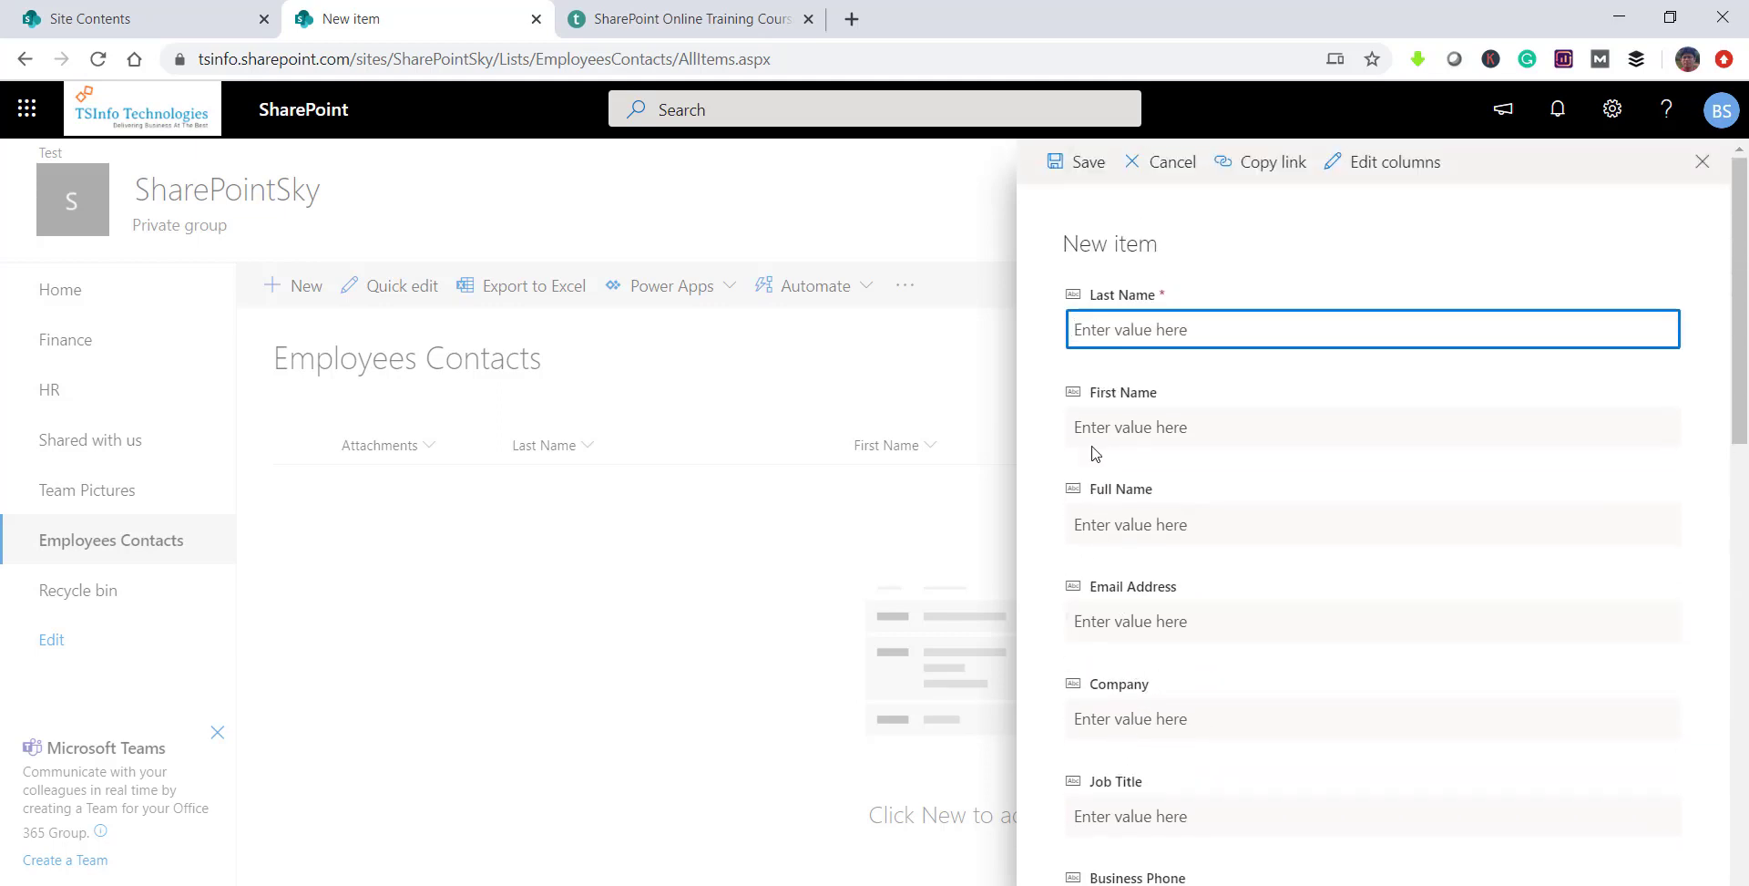
pyautogui.doubleClick(1081, 329)
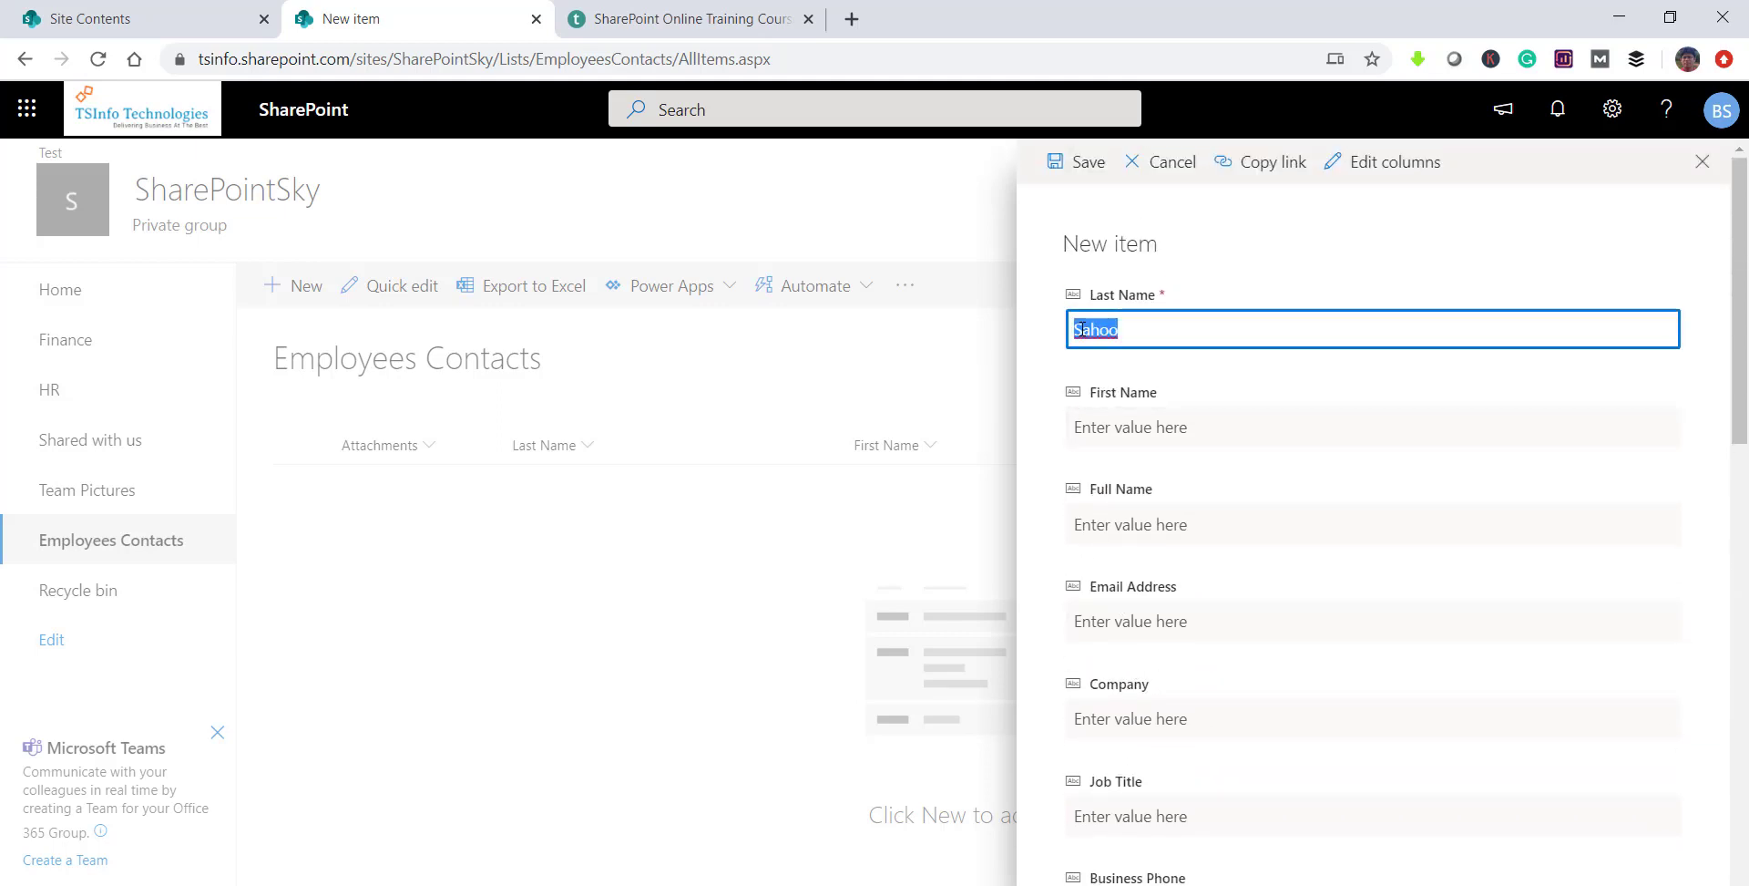
pyautogui.click(1139, 428)
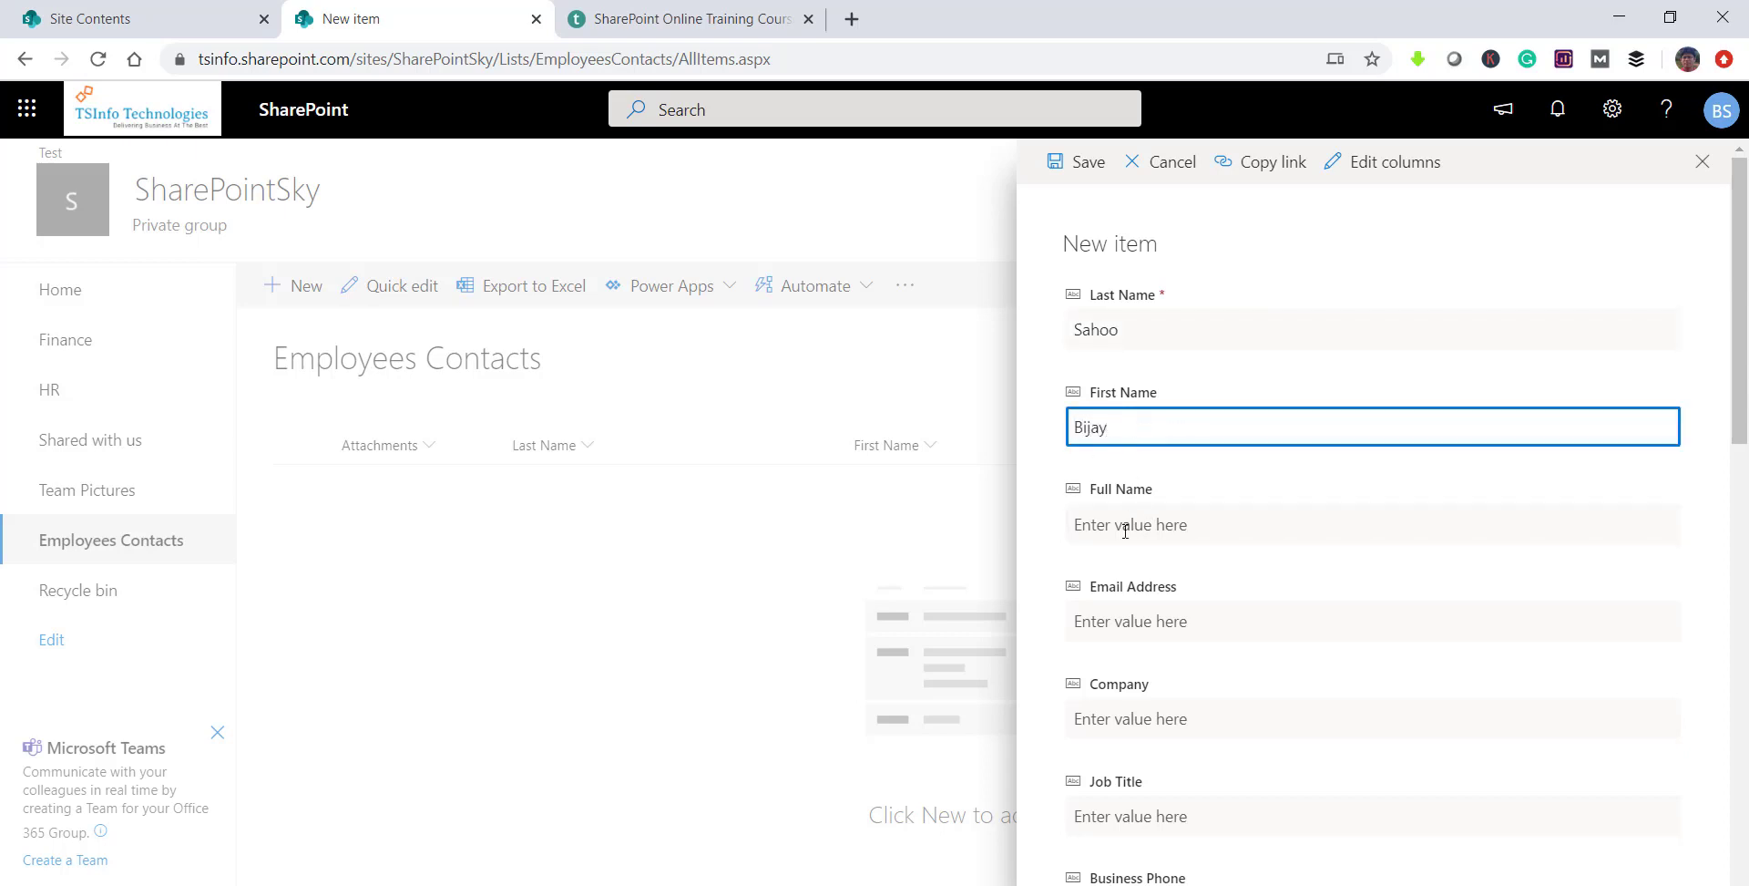
pyautogui.click(1119, 526)
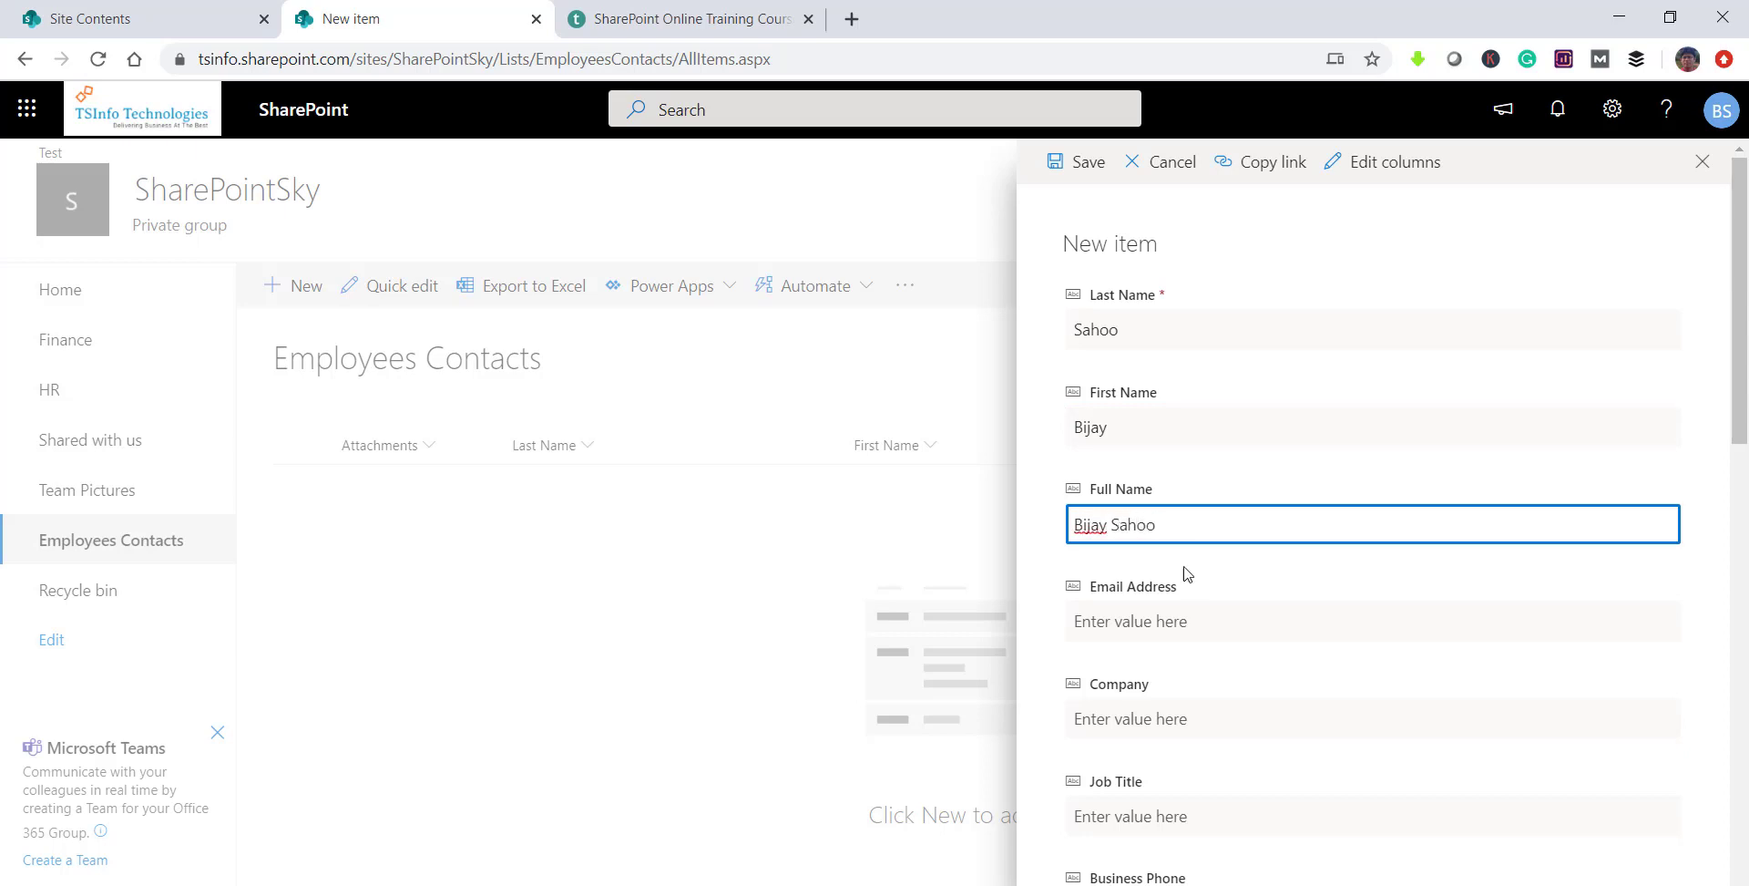
# Step: Fill in the contact's e-mail address and company TSInfo Technologies, then save the item
pyautogui.click(1187, 617)
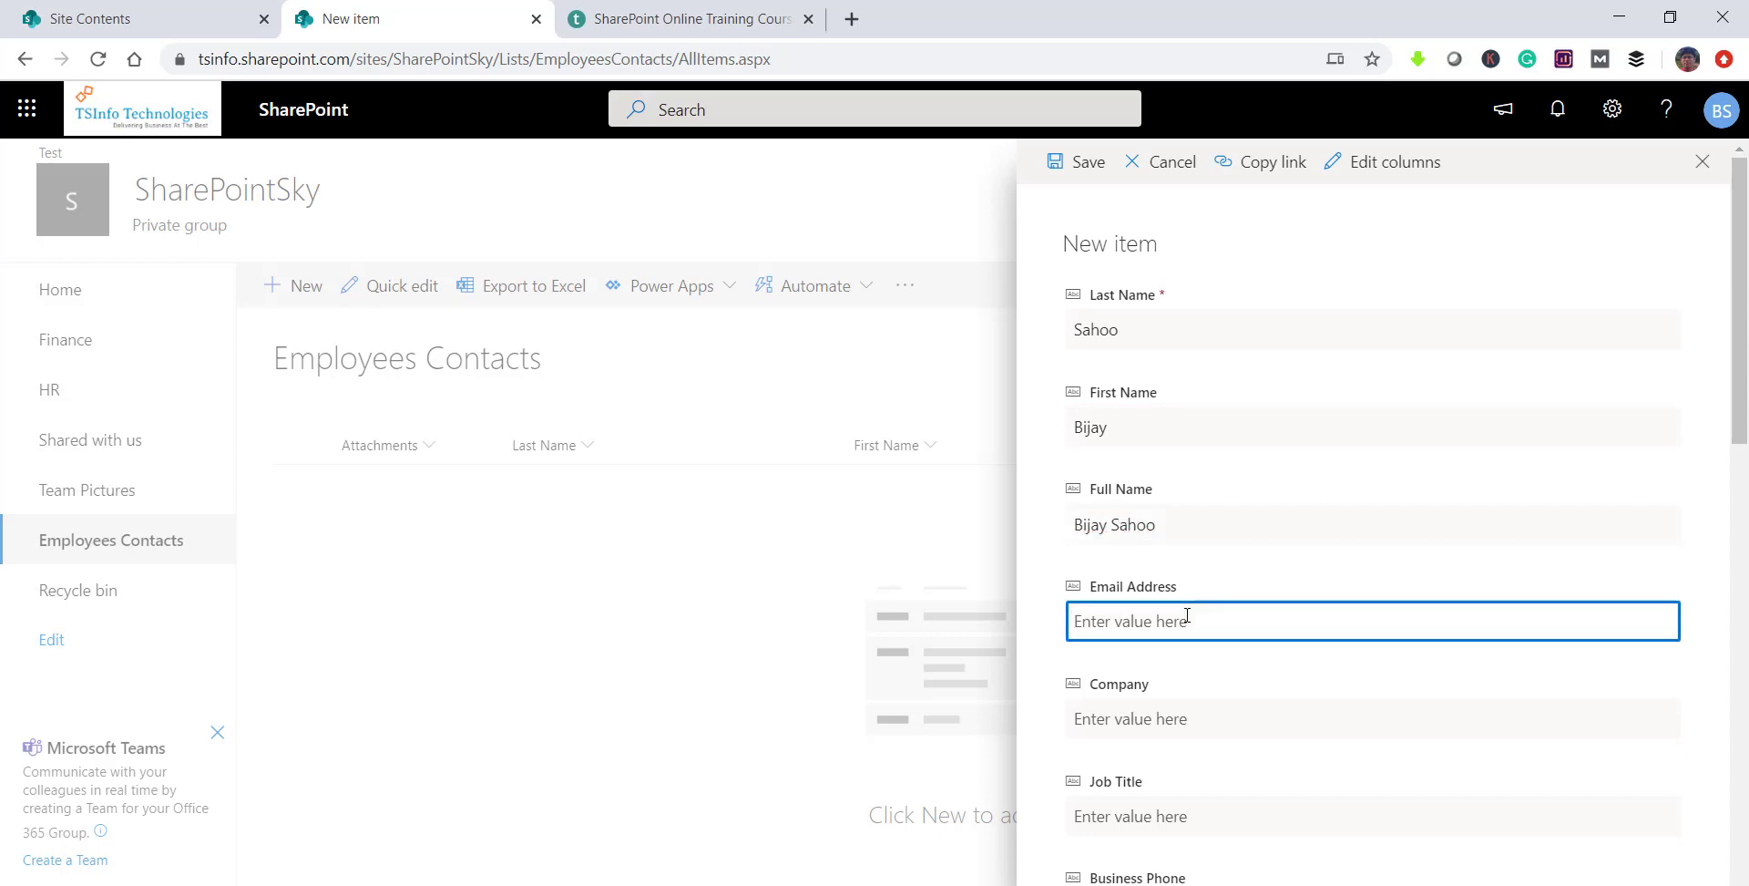
pyautogui.scroll(-4, 1207, 695)
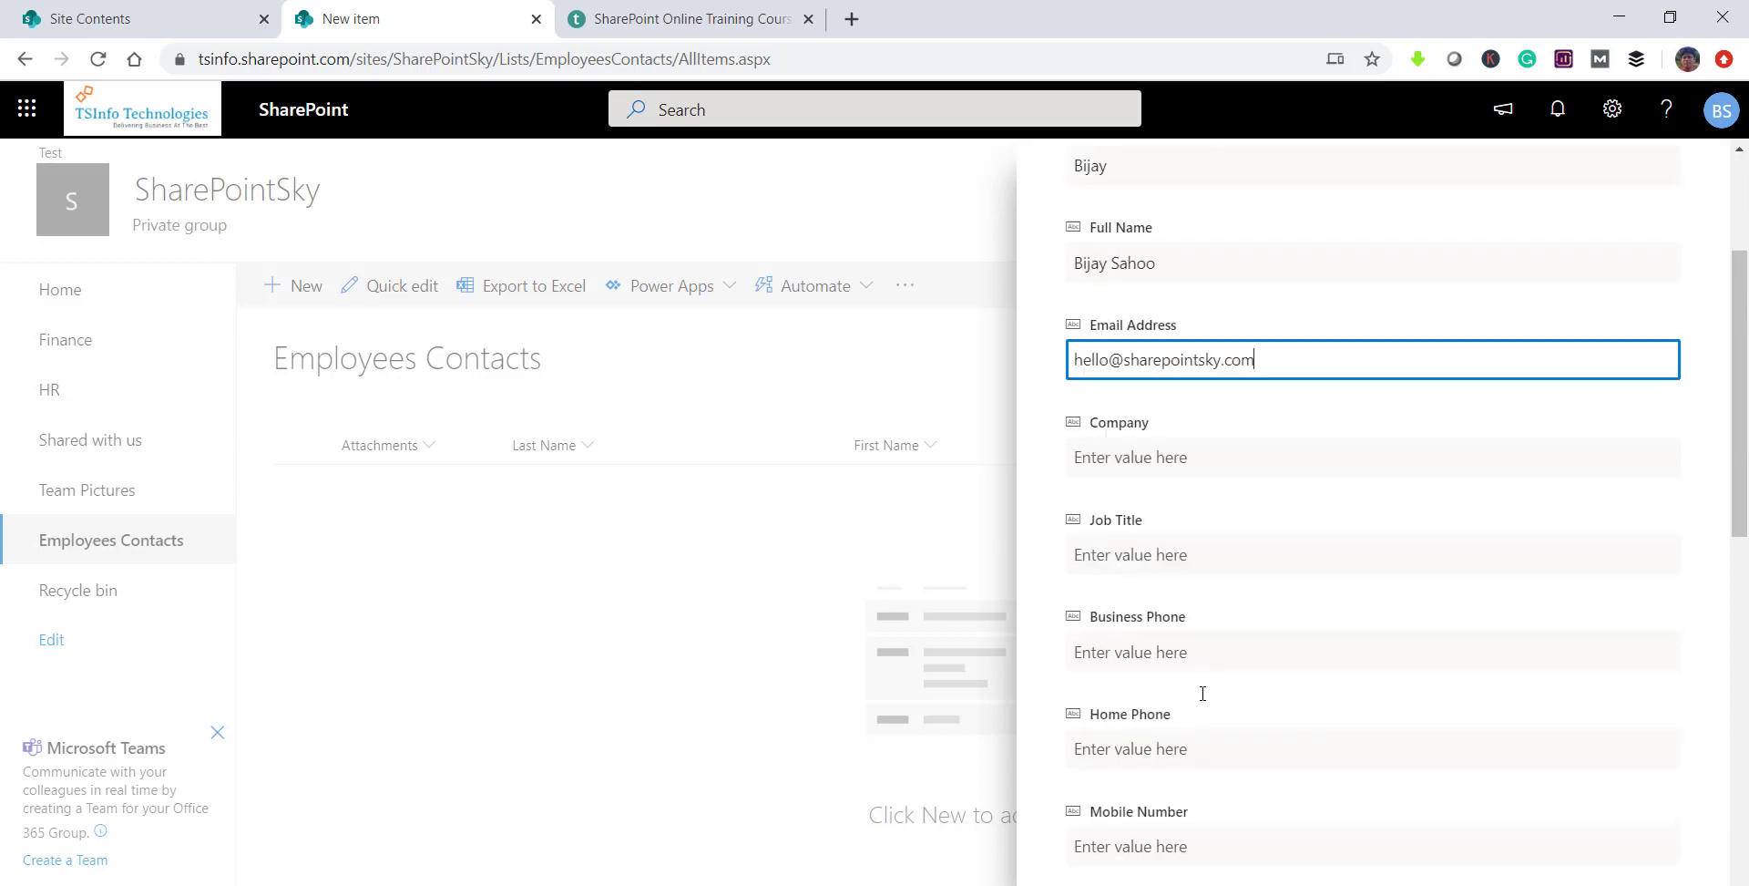
pyautogui.click(1185, 377)
pyautogui.write('TS')
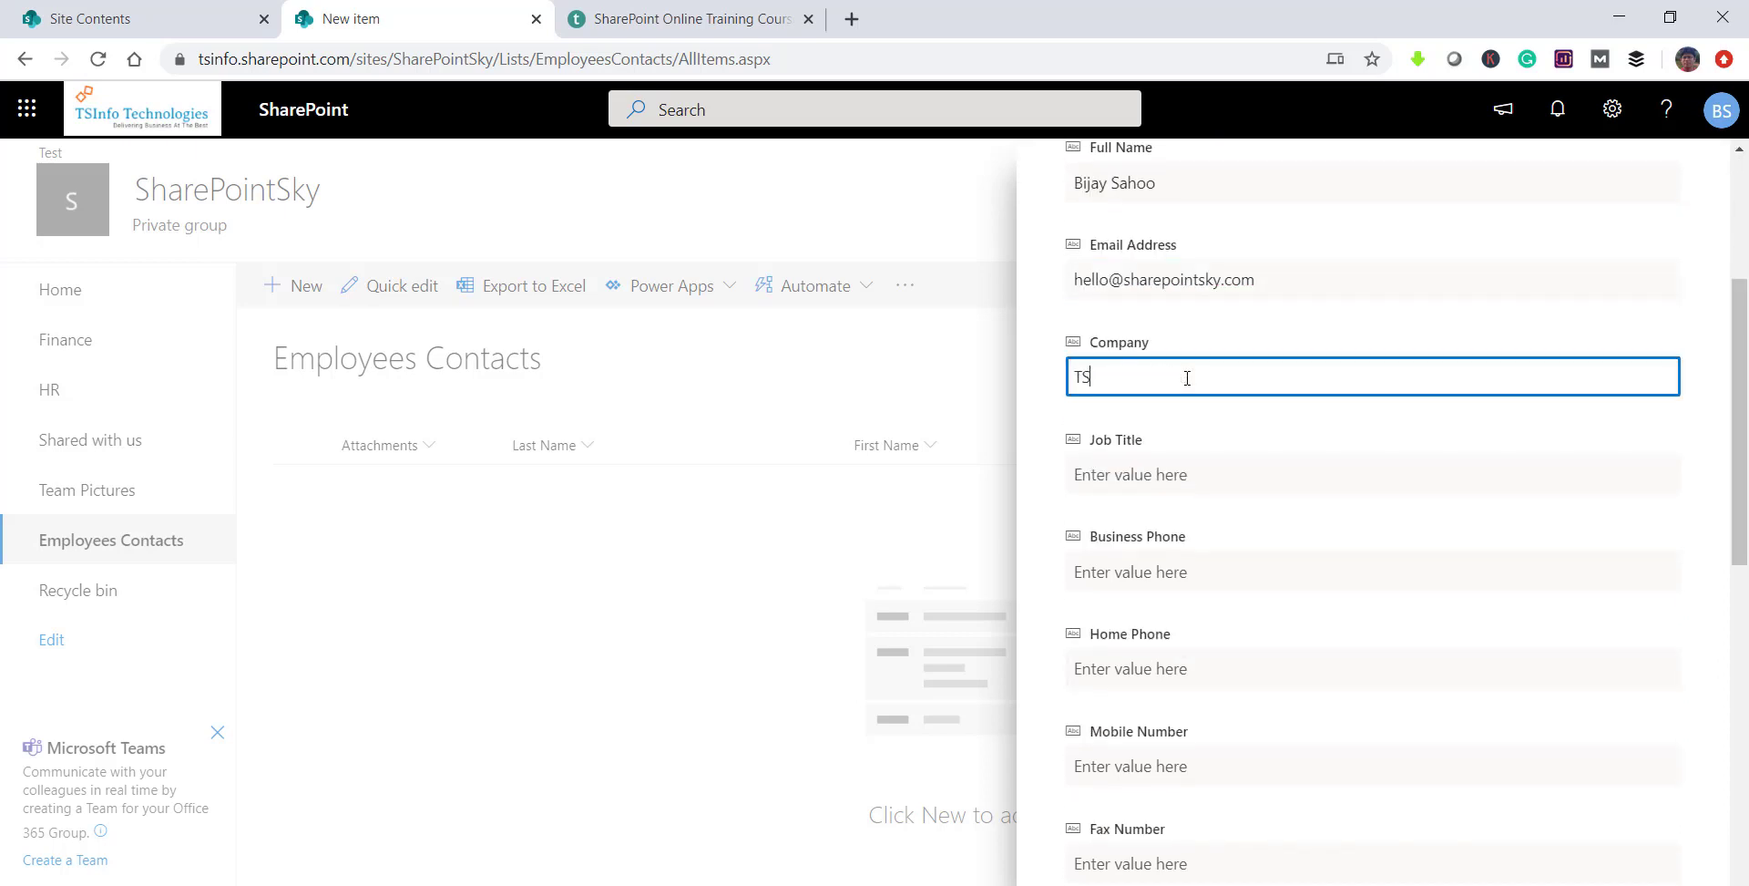
pyautogui.write('INo Technologies')
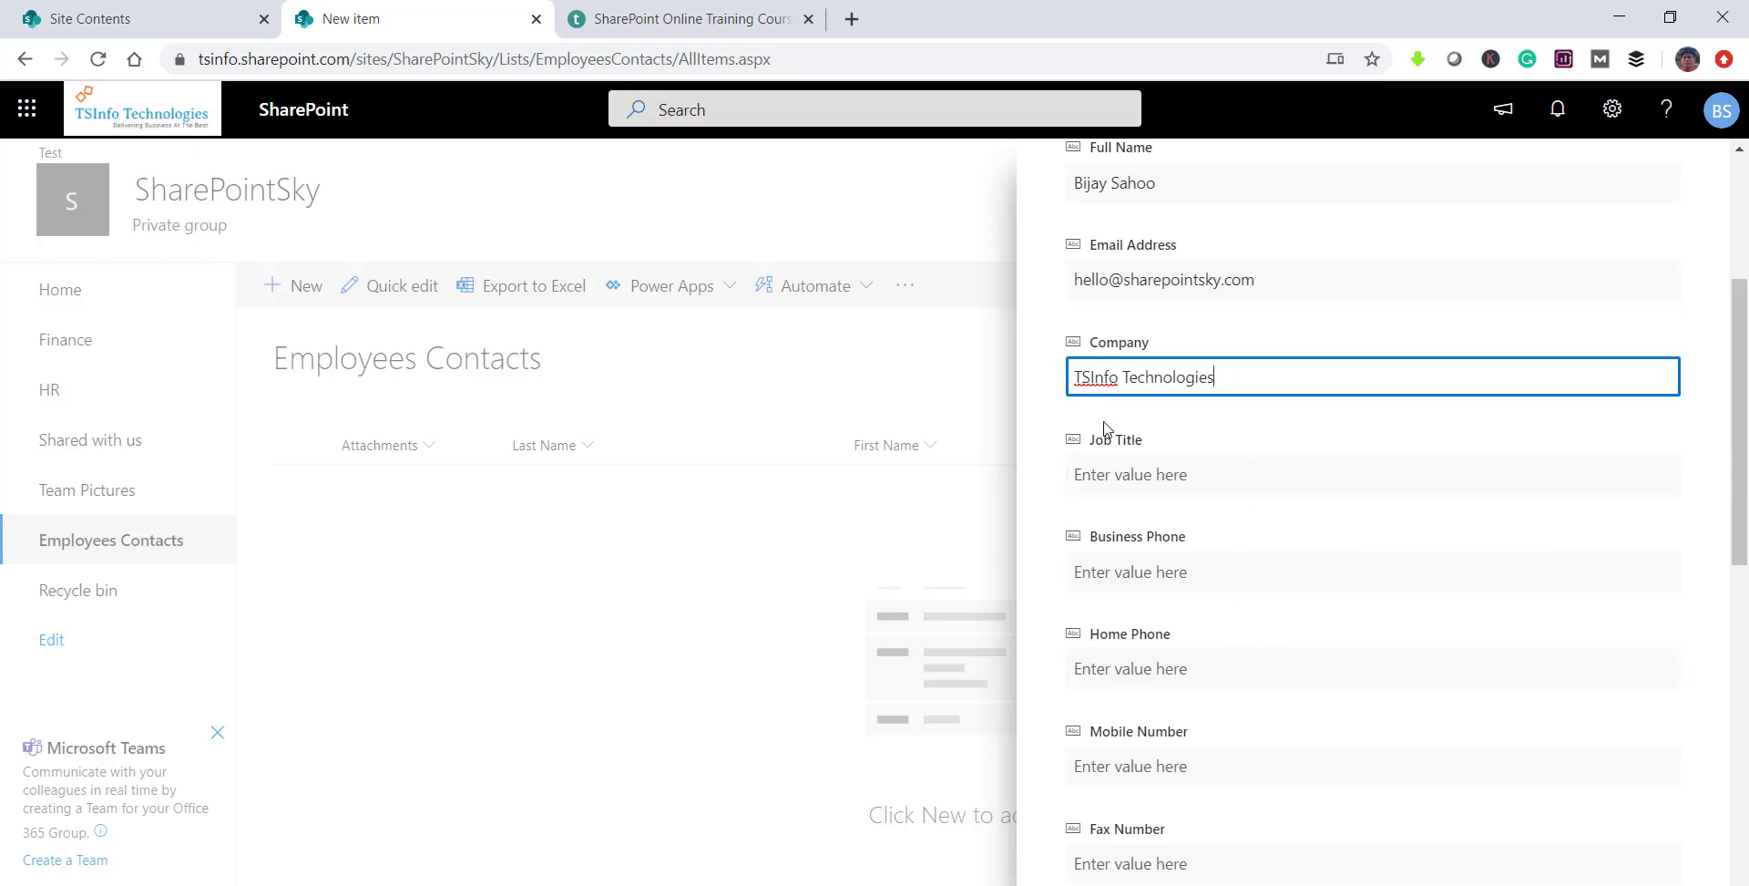
pyautogui.scroll(-7, 1134, 640)
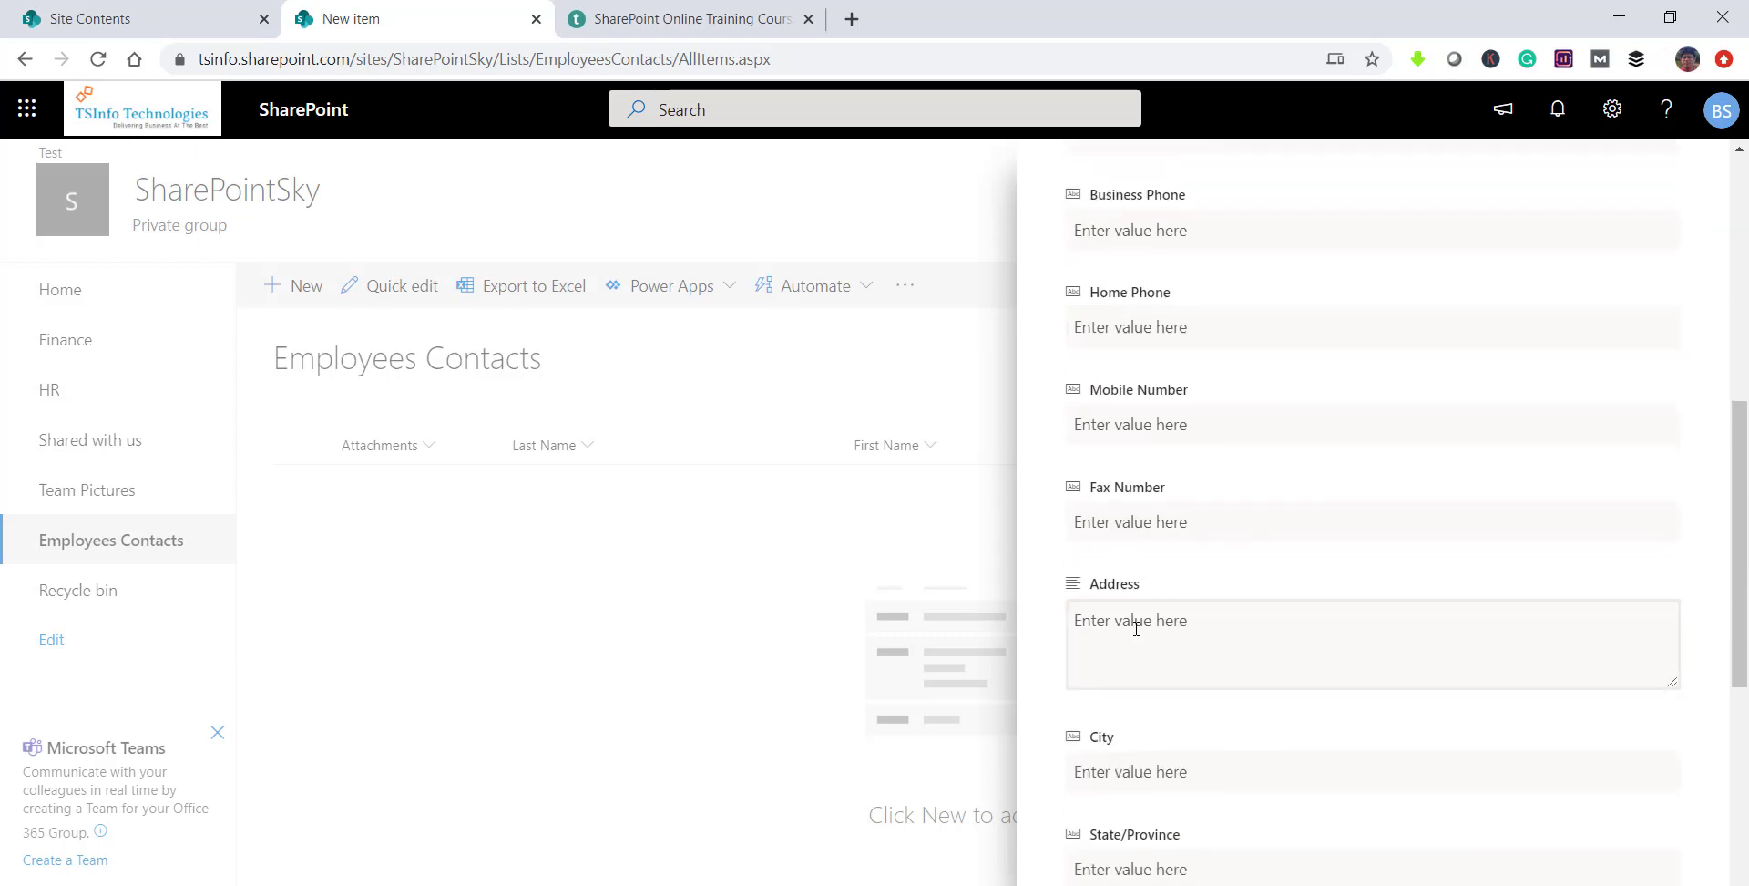
pyautogui.scroll(-1, 1131, 606)
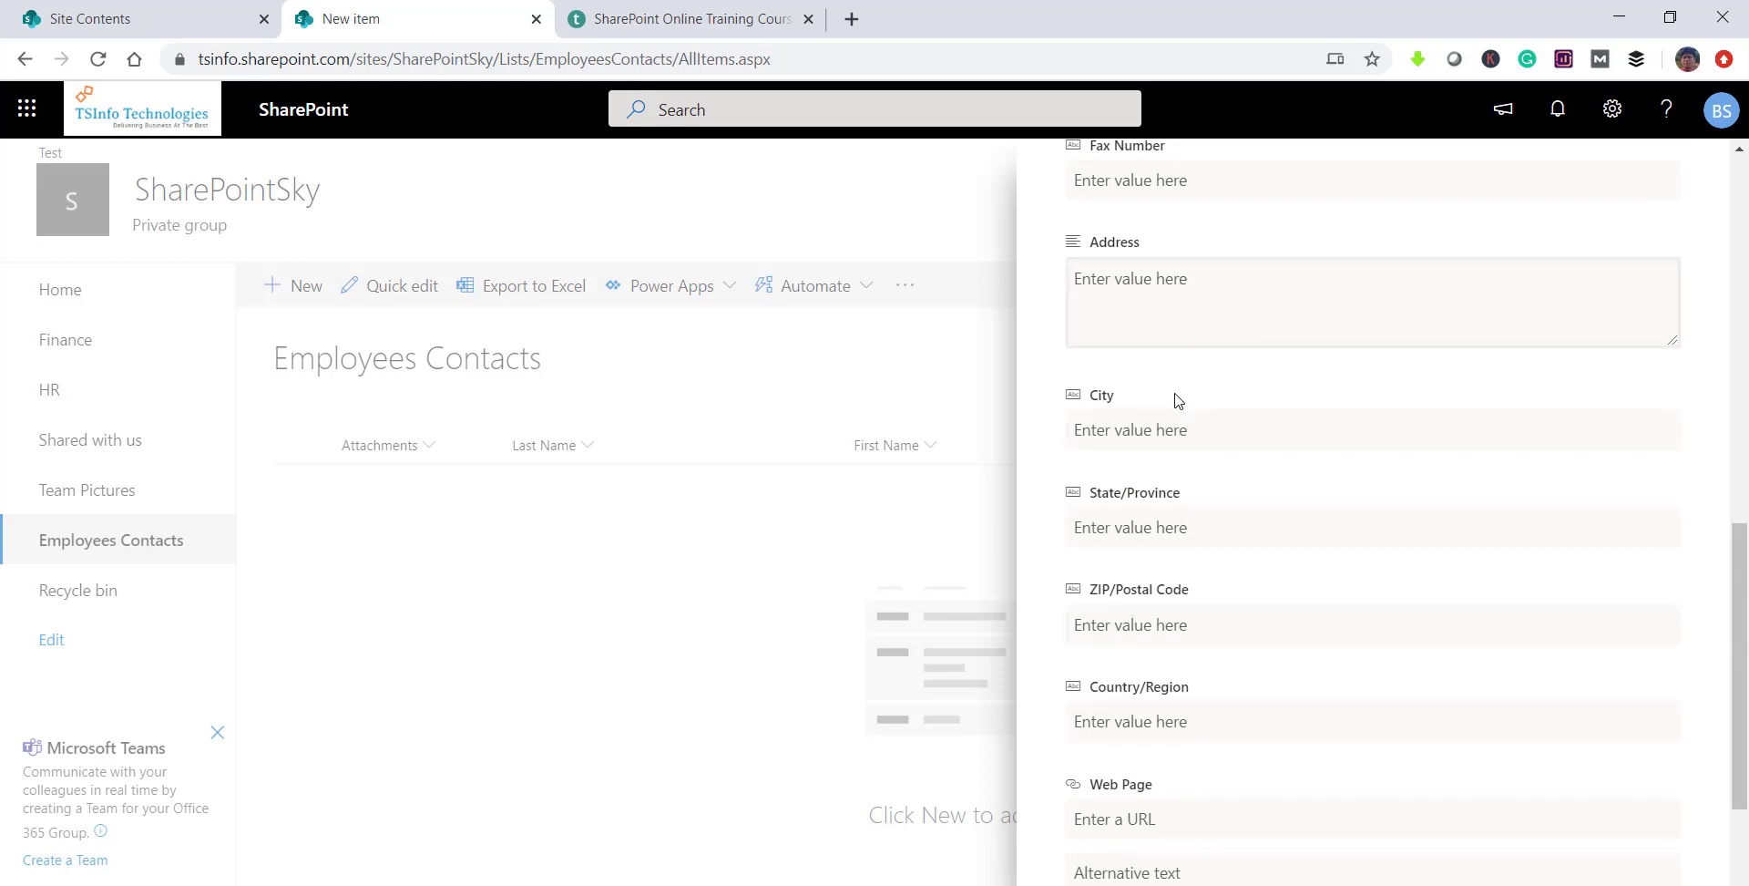
pyautogui.scroll(-3, 1180, 523)
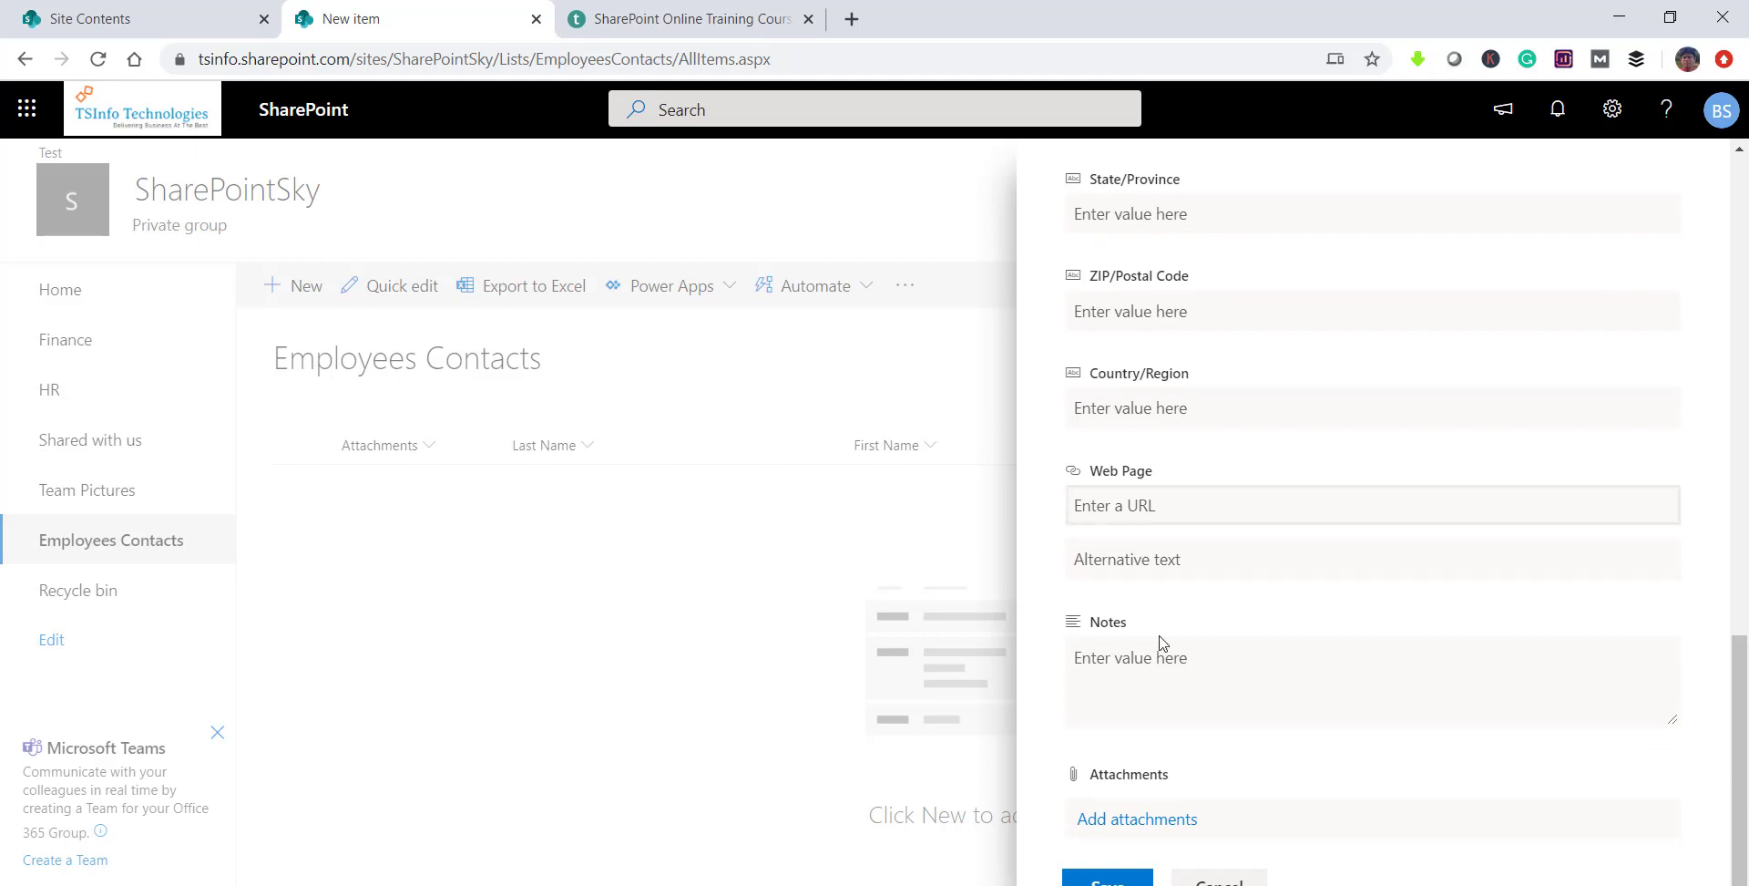
pyautogui.click(1107, 878)
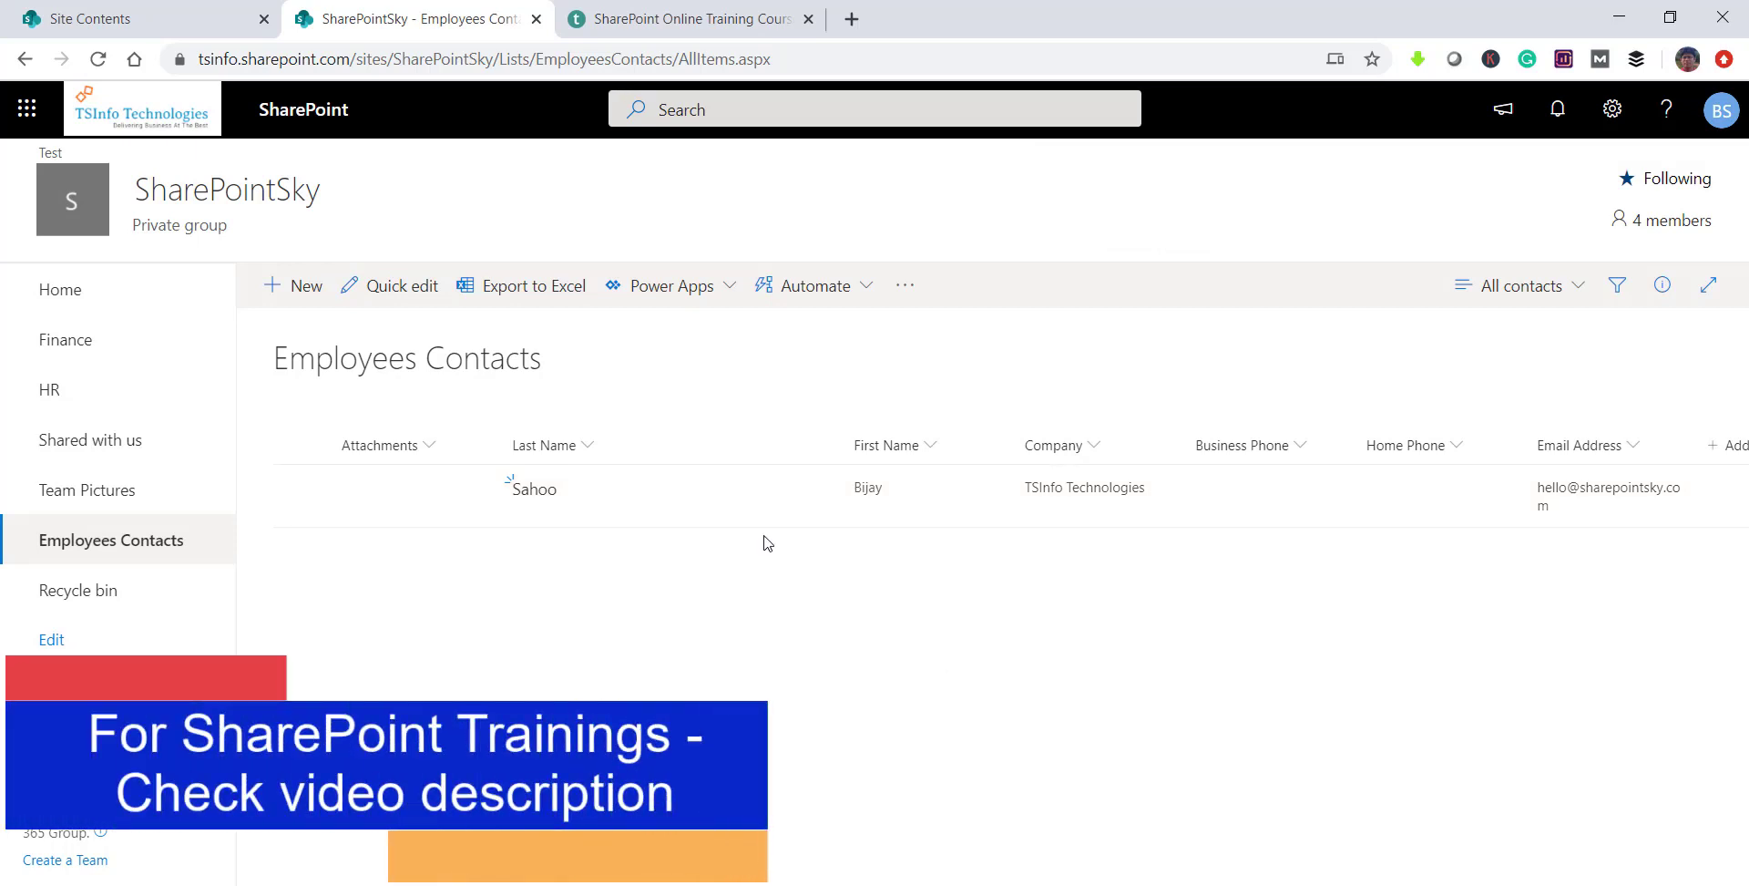
# Step: Open the new contact's details and switch all its fields to editing
pyautogui.click(538, 492)
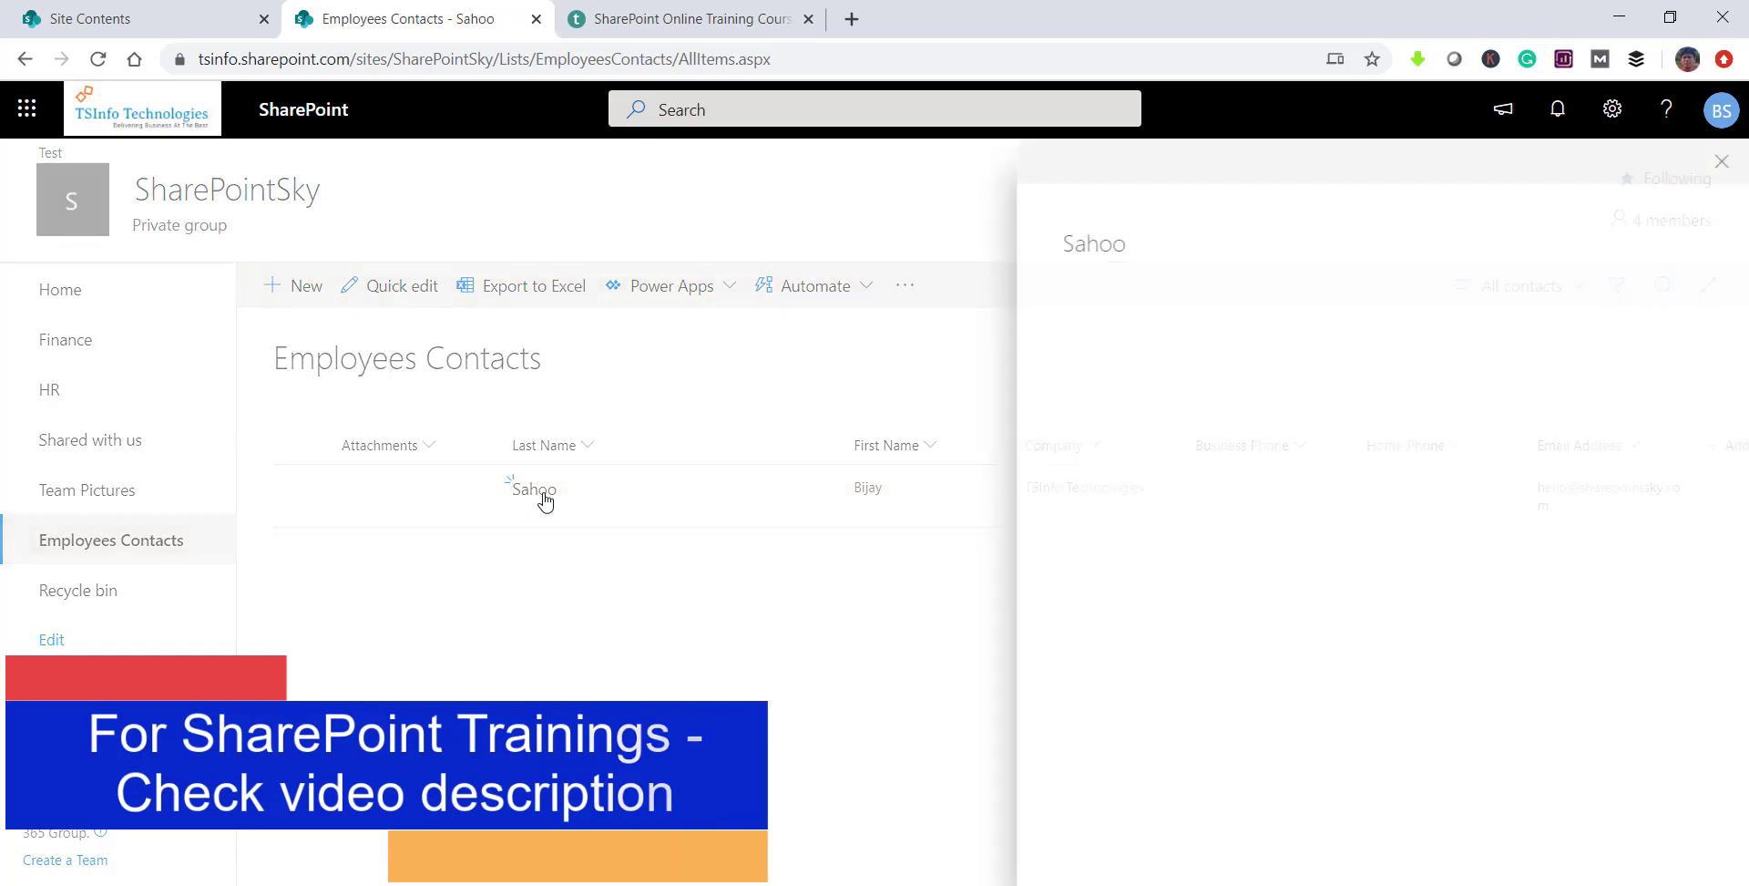
pyautogui.scroll(-3, 1230, 629)
pyautogui.scroll(-4, 1230, 628)
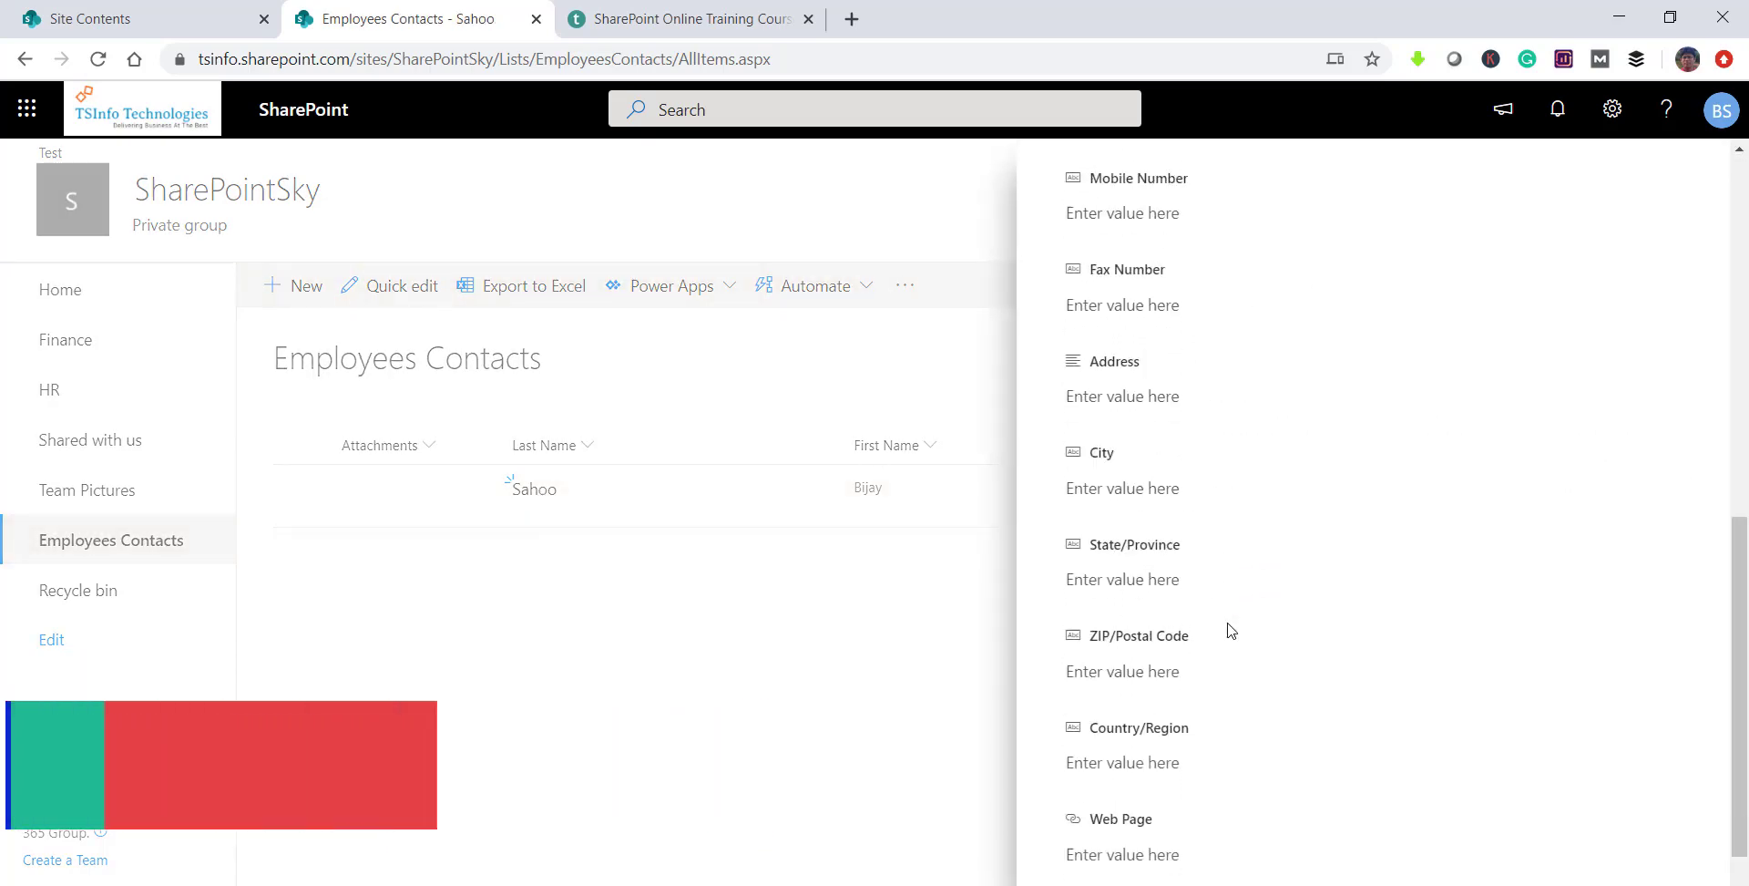
pyautogui.scroll(8, 1228, 629)
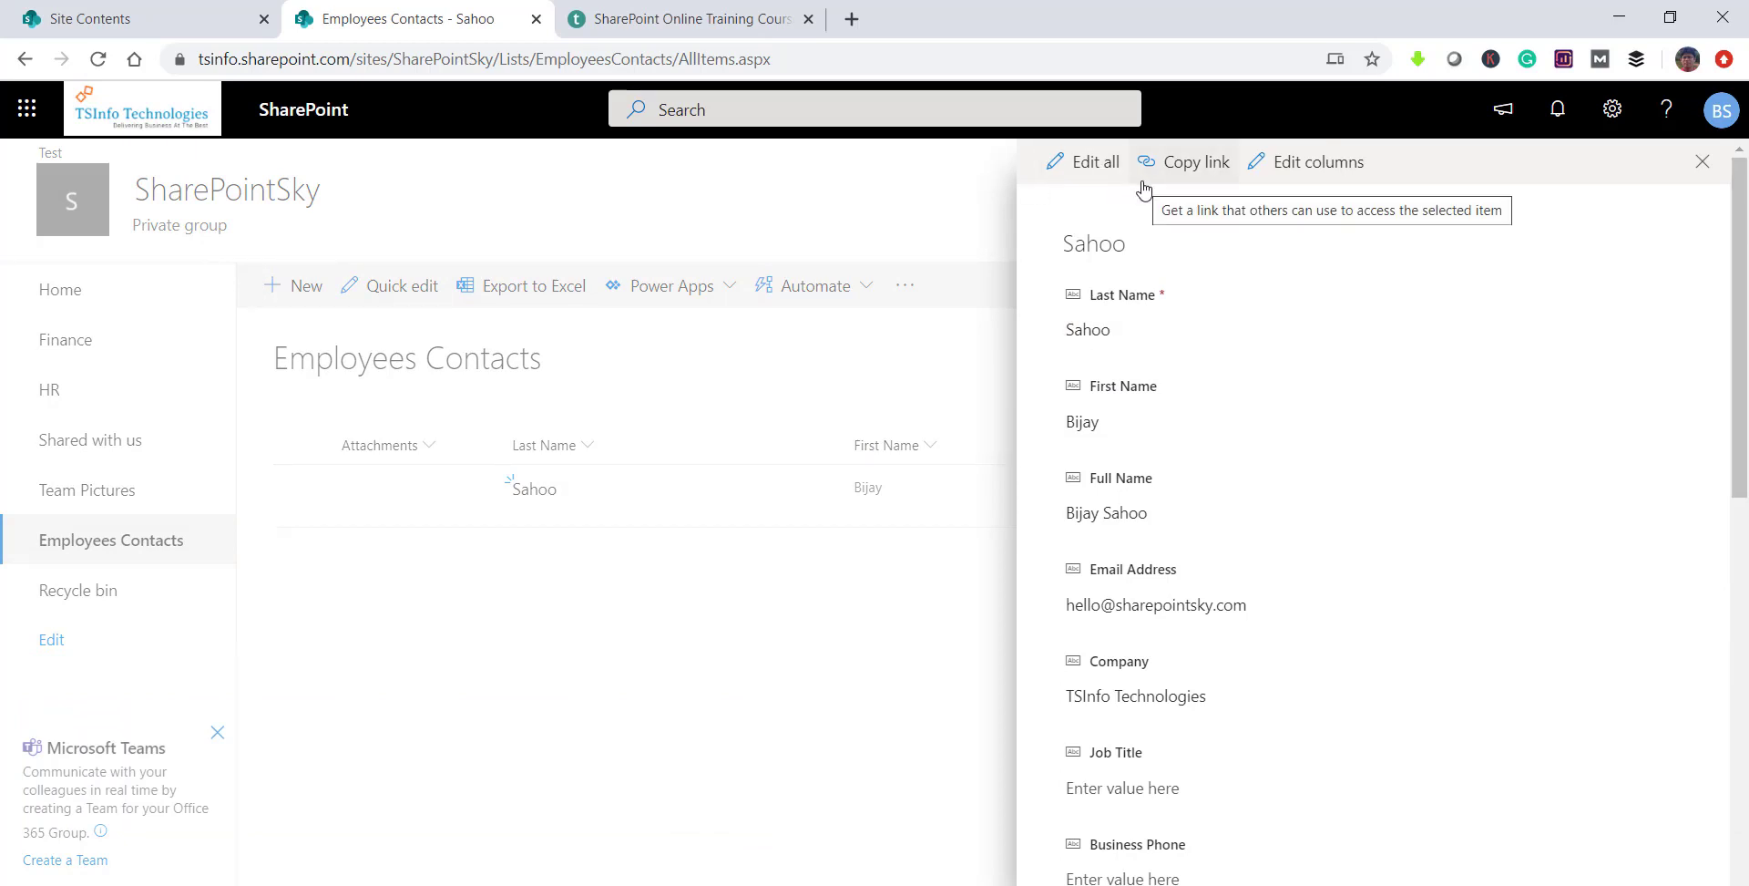
pyautogui.click(1082, 168)
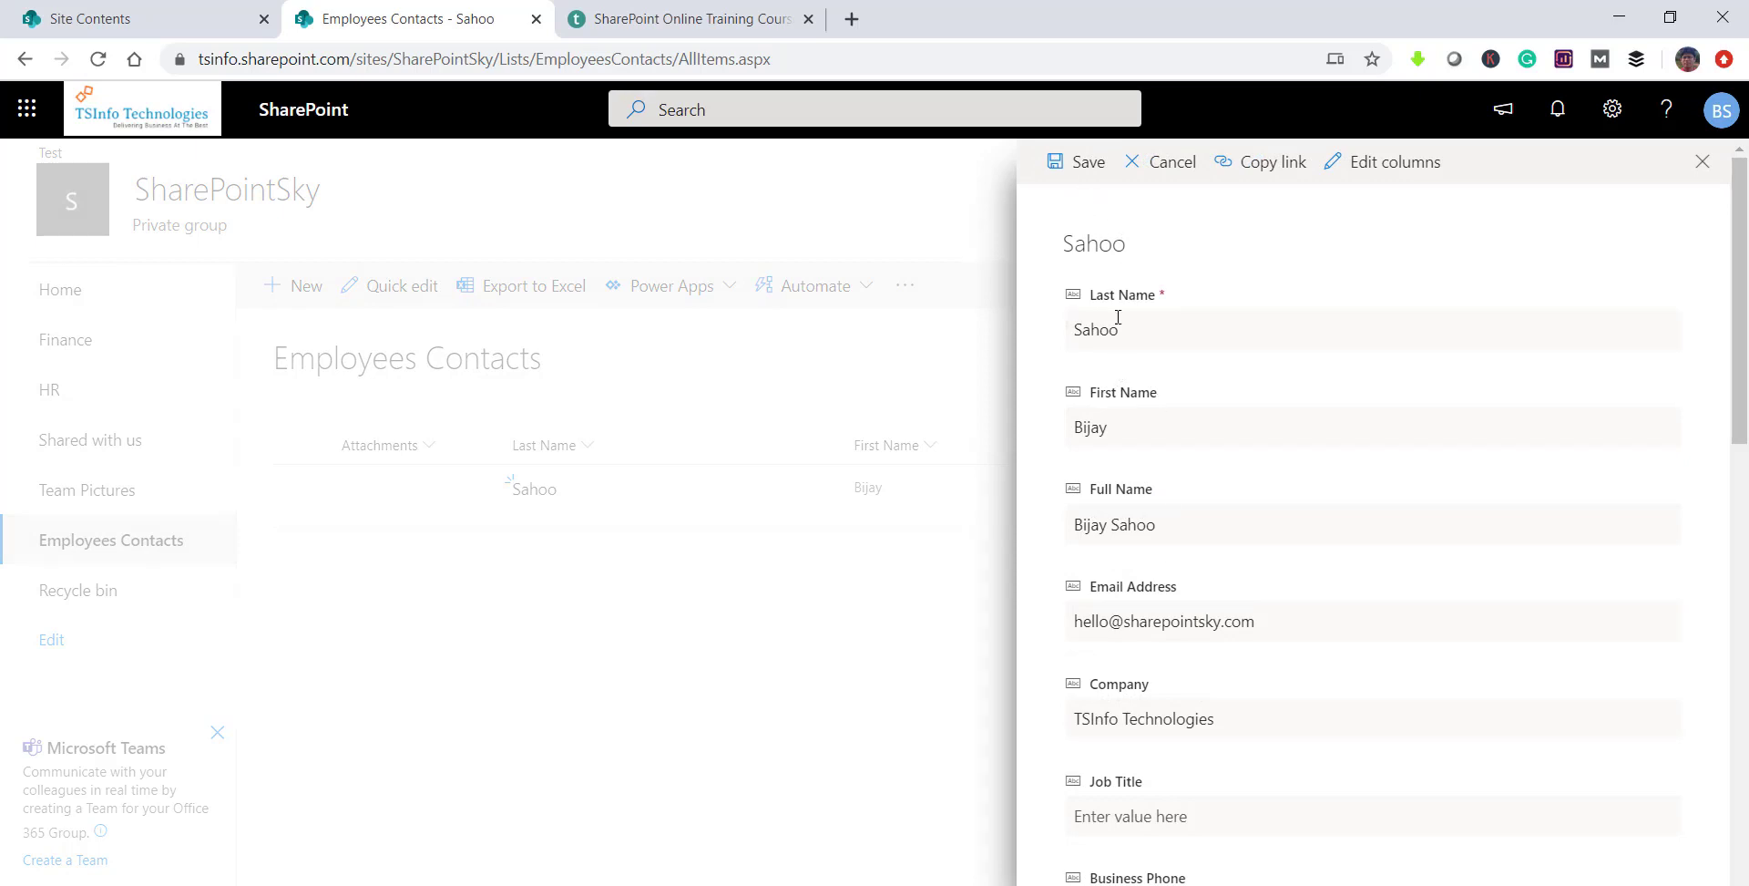
# Step: Insert the middle name into Full Name, save, and close the details pane
pyautogui.scroll(-3, 1148, 499)
pyautogui.scroll(3, 1146, 465)
pyautogui.tripleClick(1110, 525)
pyautogui.click(1068, 526)
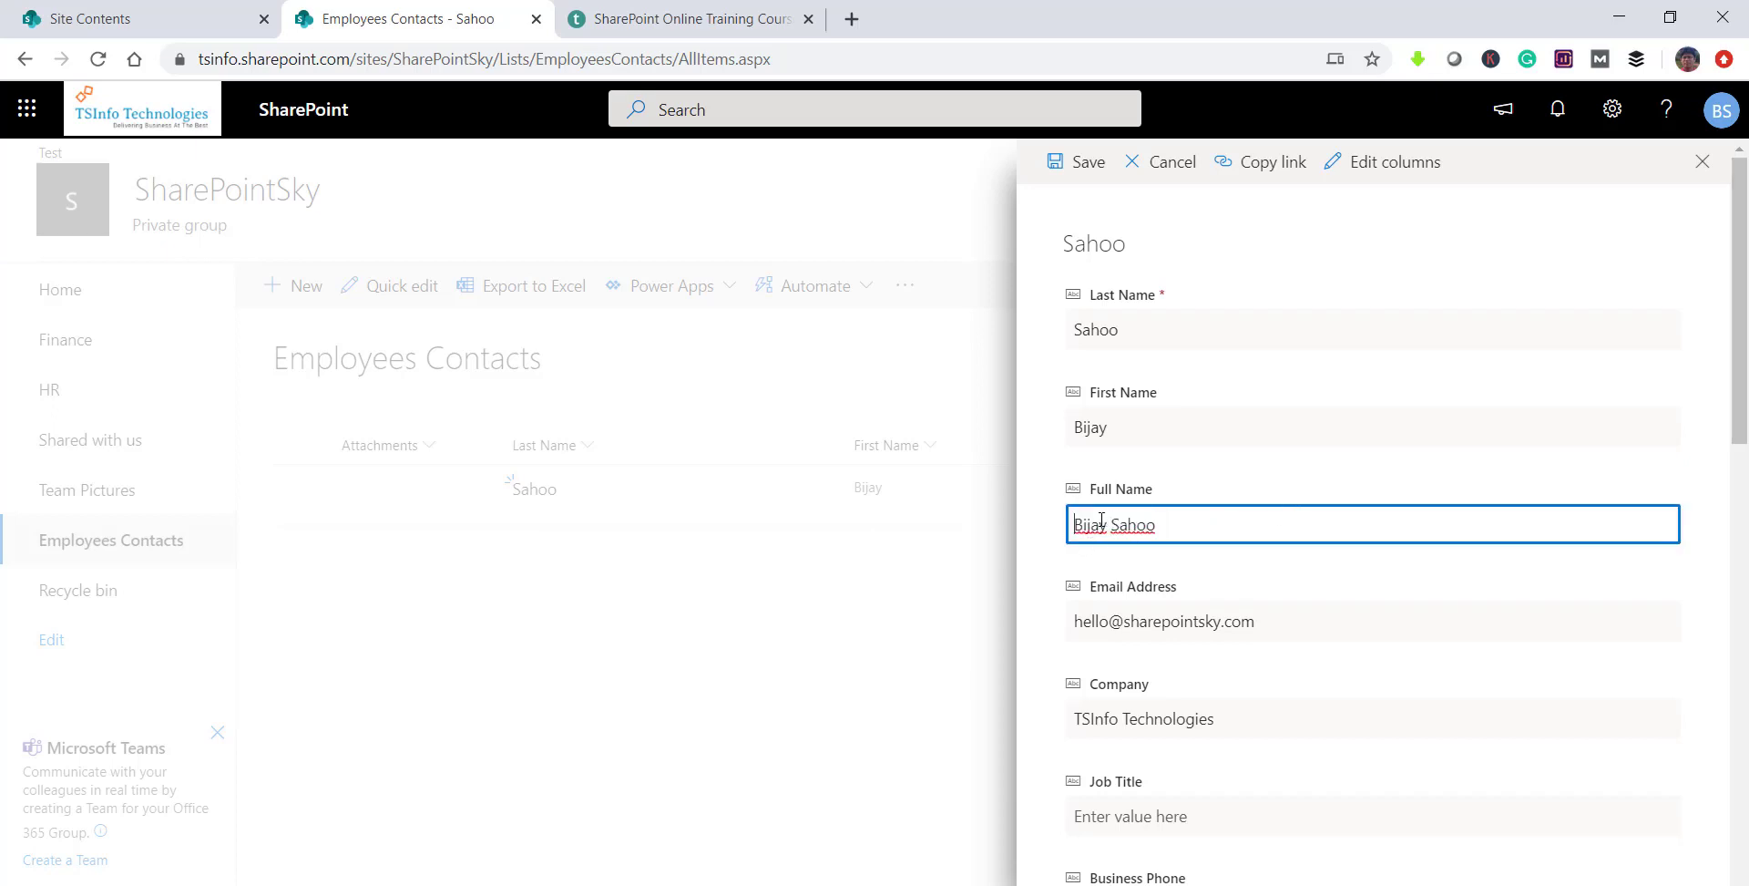
pyautogui.click(1088, 171)
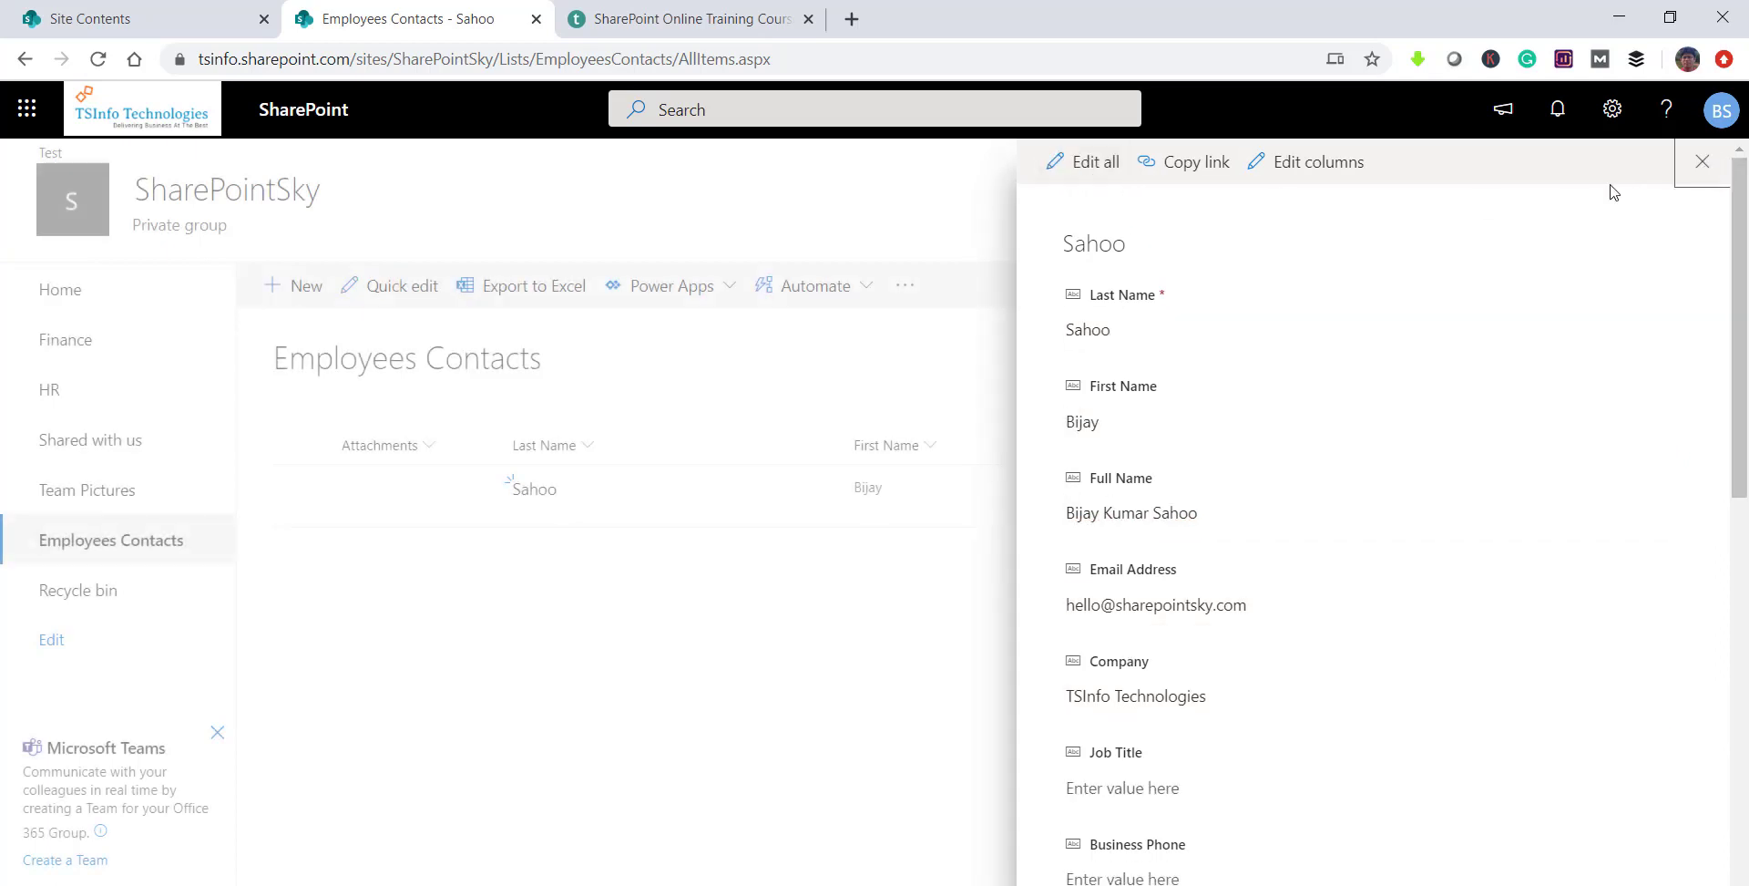
pyautogui.click(1704, 162)
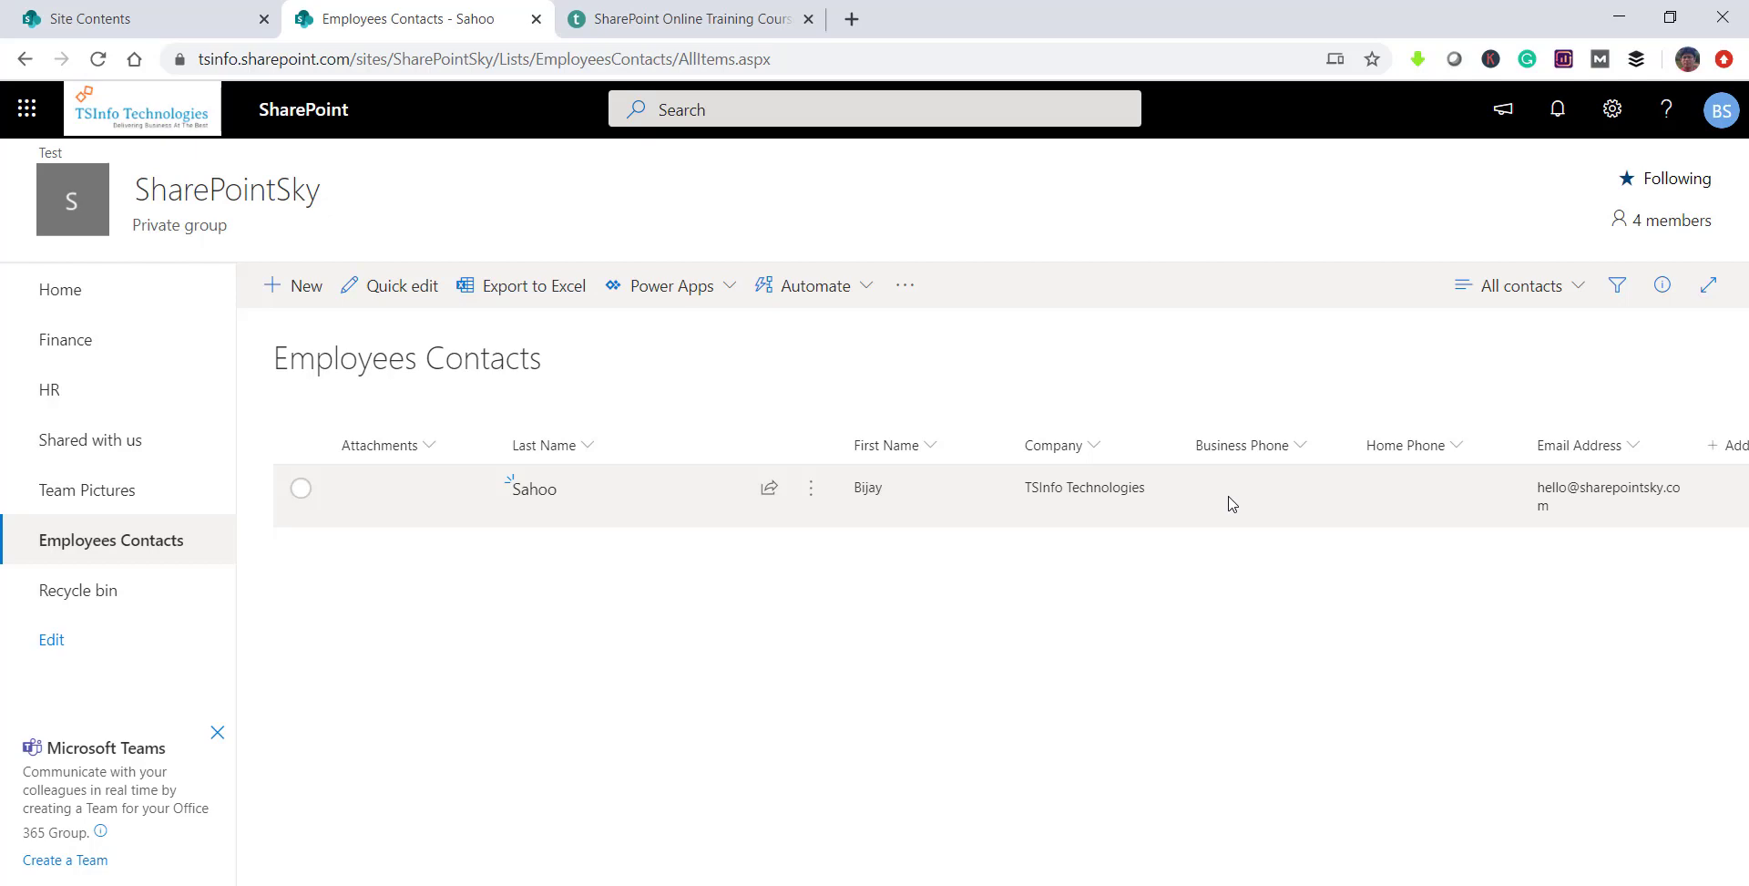
# Step: Delete the contact to empty the list, then advance the PowerPoint slide show to the social-networks slide
pyautogui.click(304, 492)
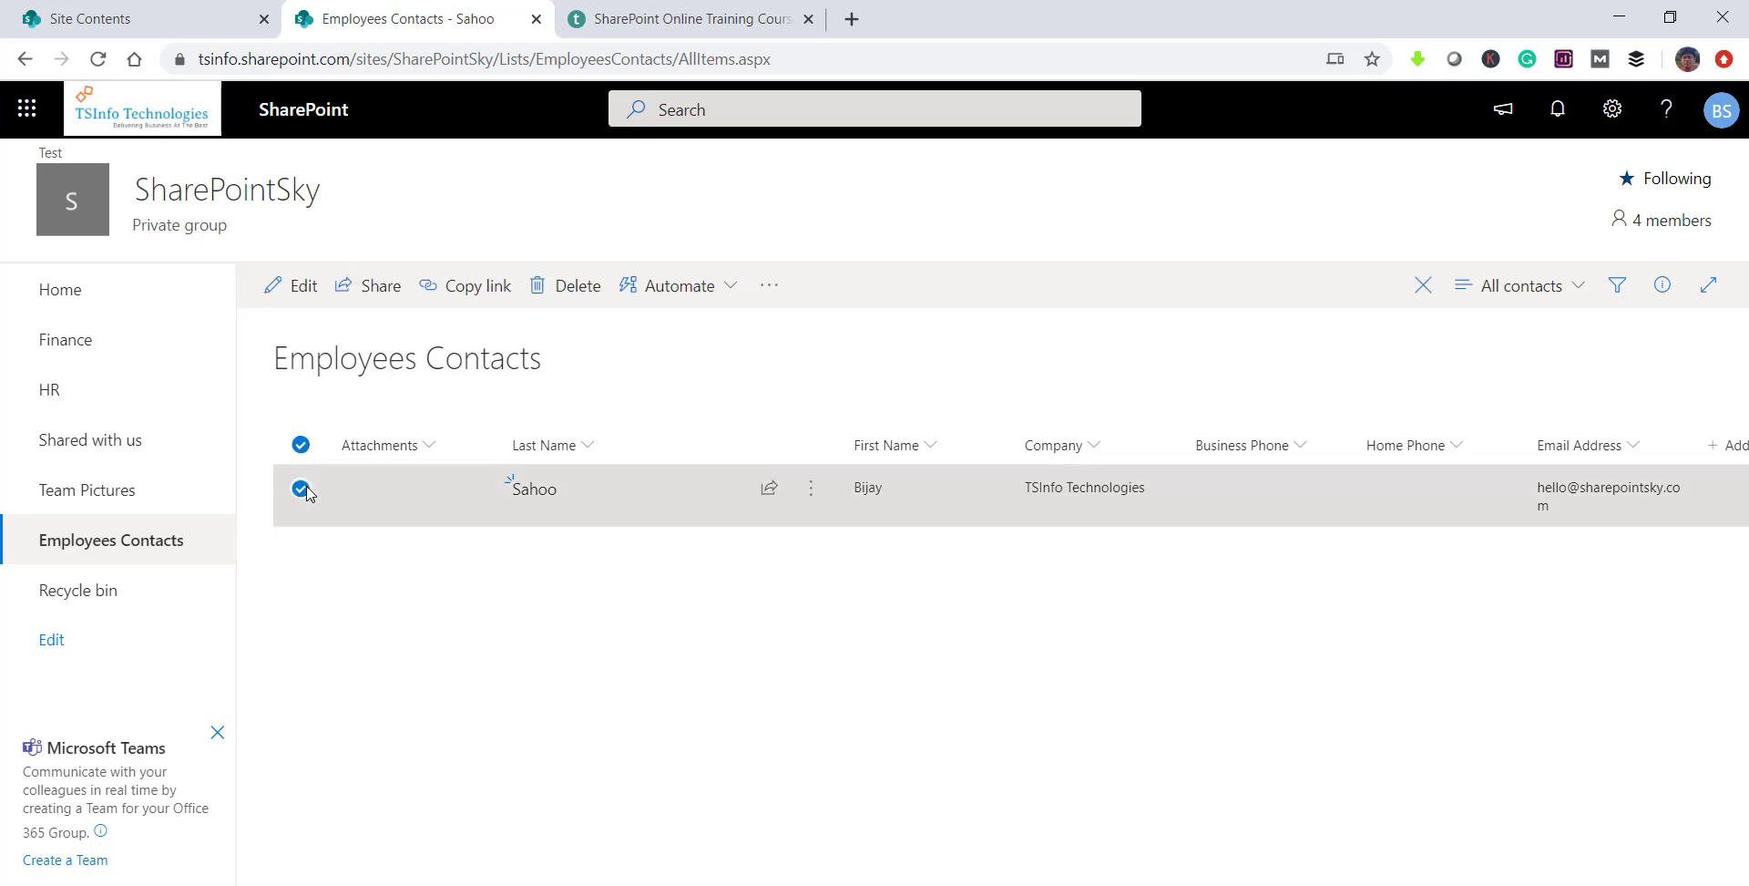
pyautogui.click(561, 292)
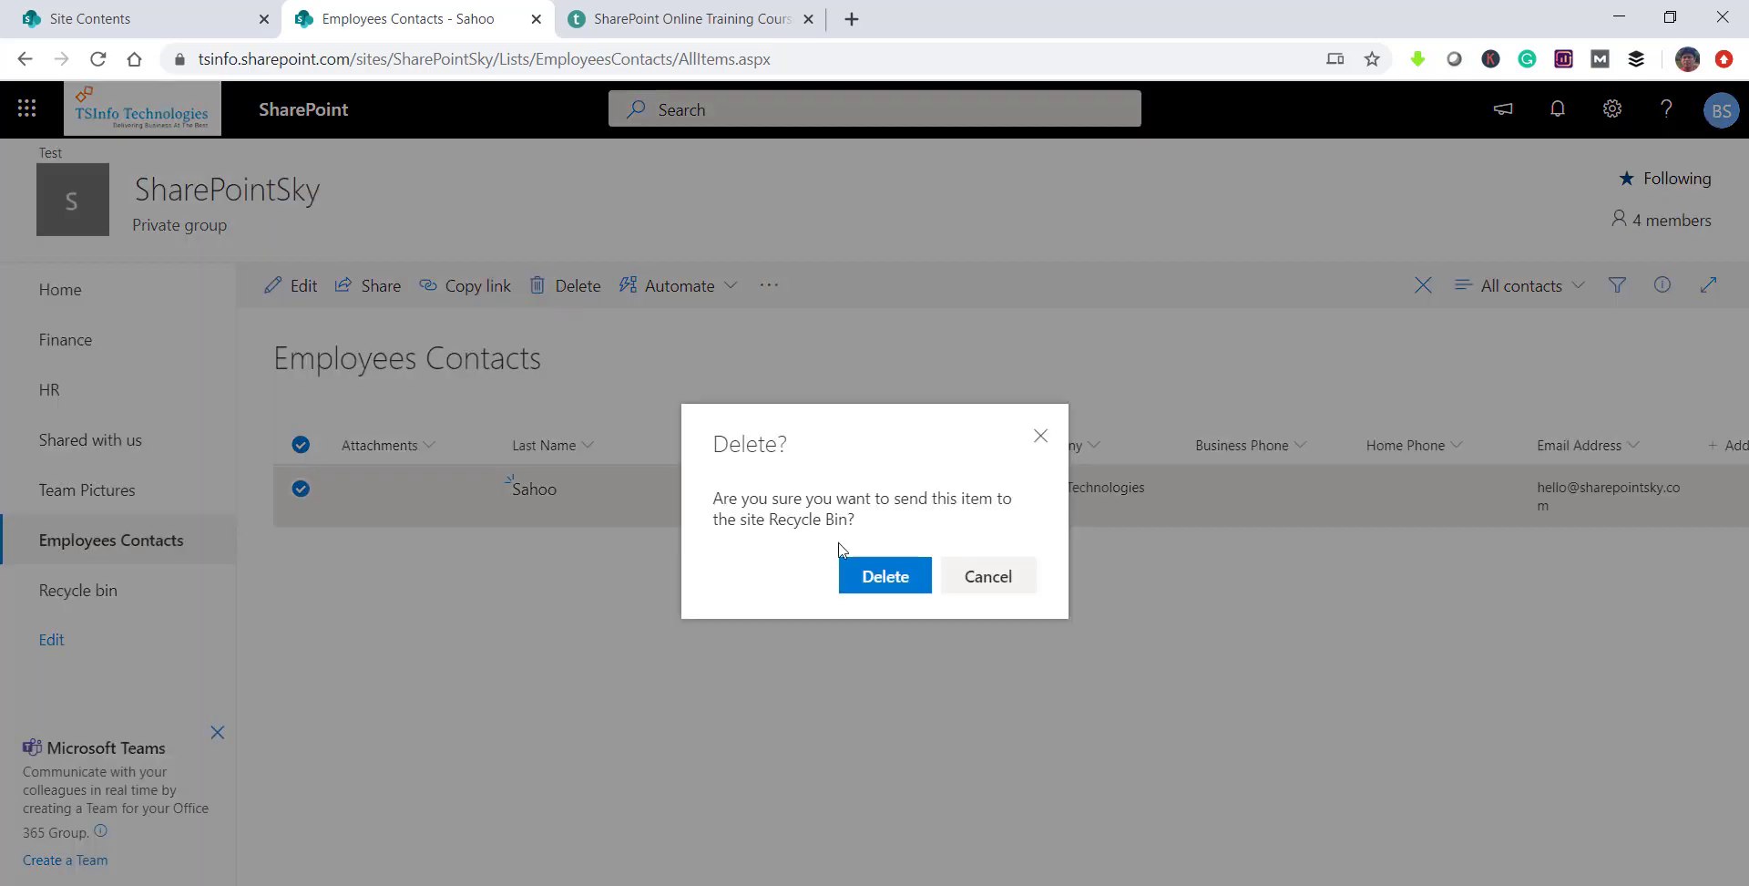
pyautogui.click(874, 574)
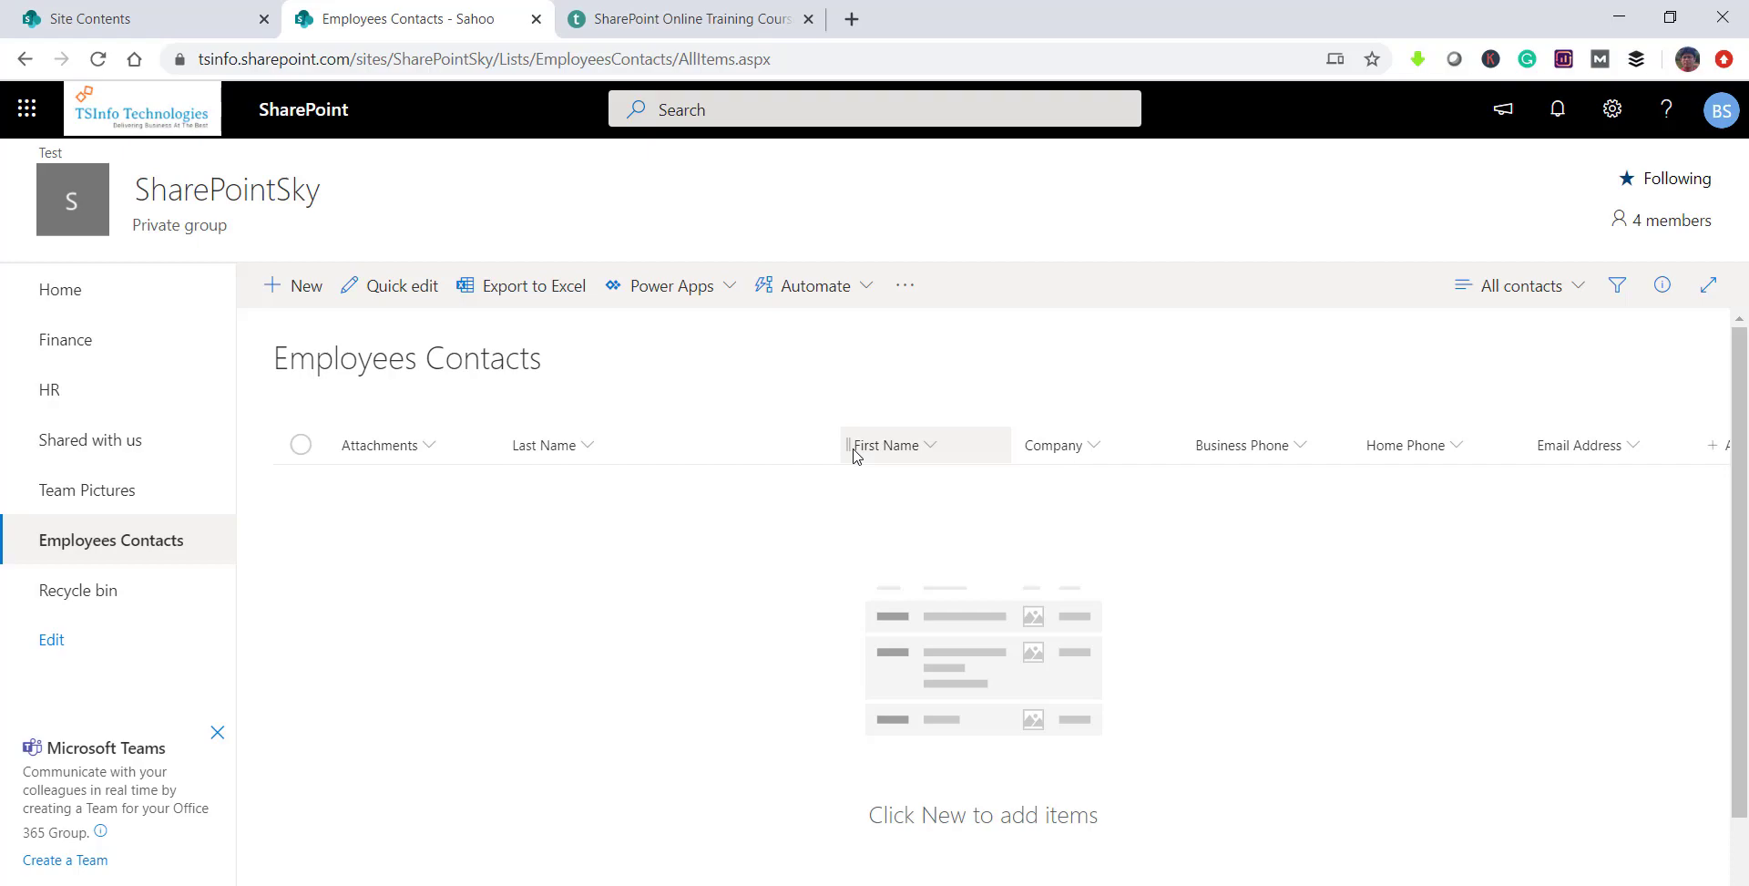
pyautogui.hotkey('alt', 'Tab')
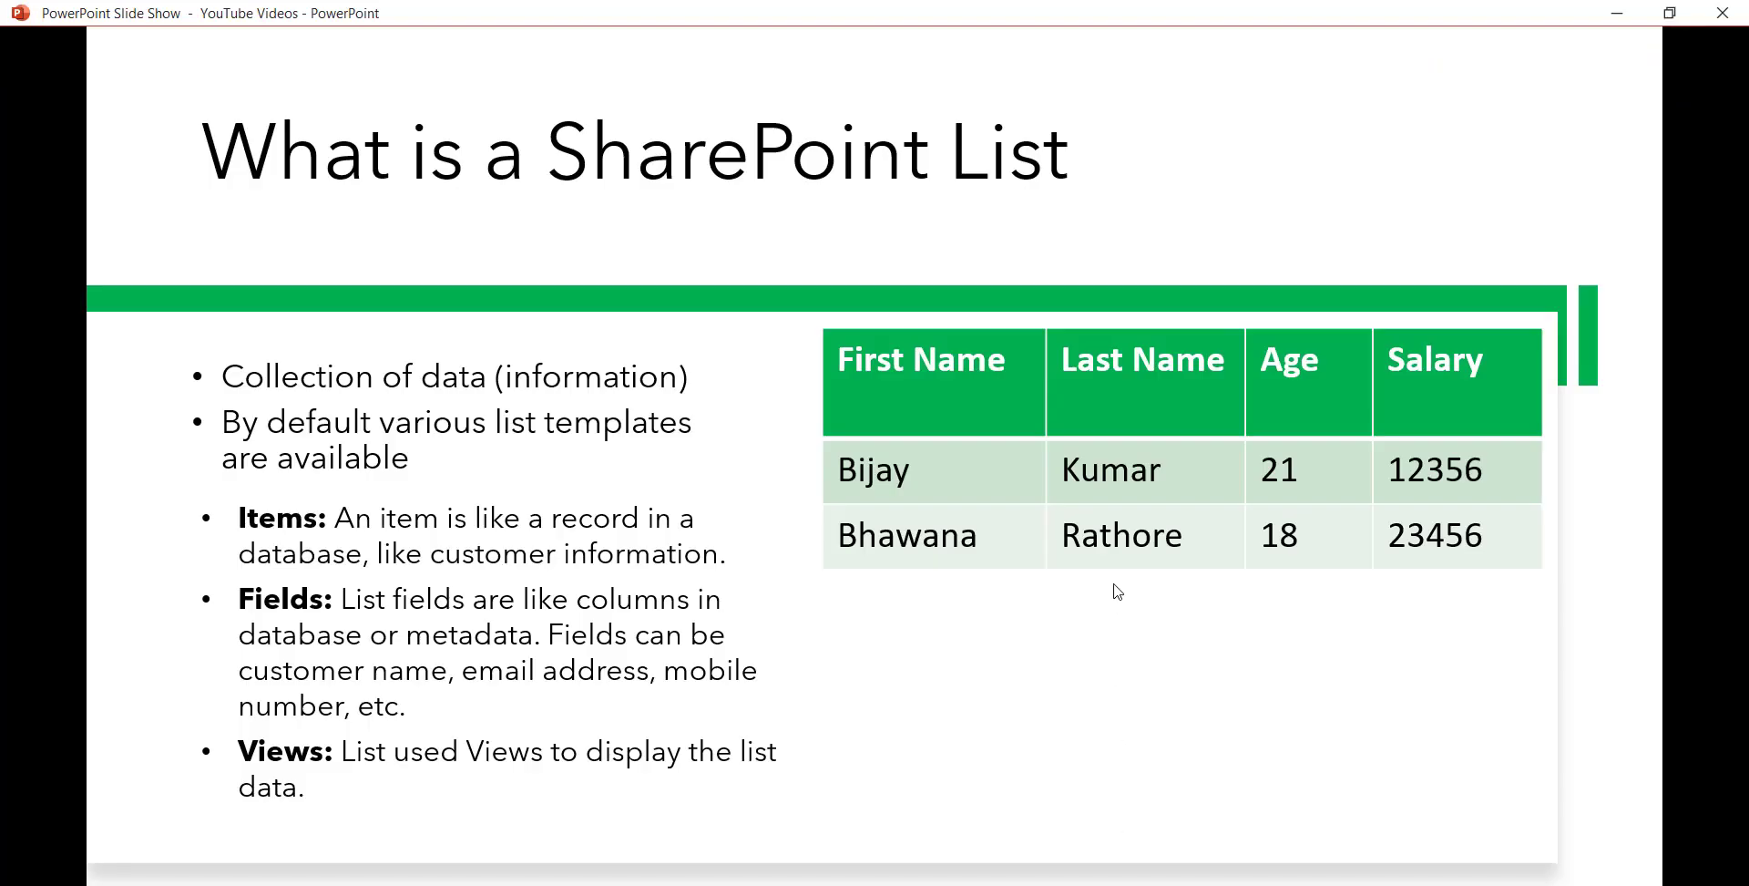
pyautogui.click(1118, 592)
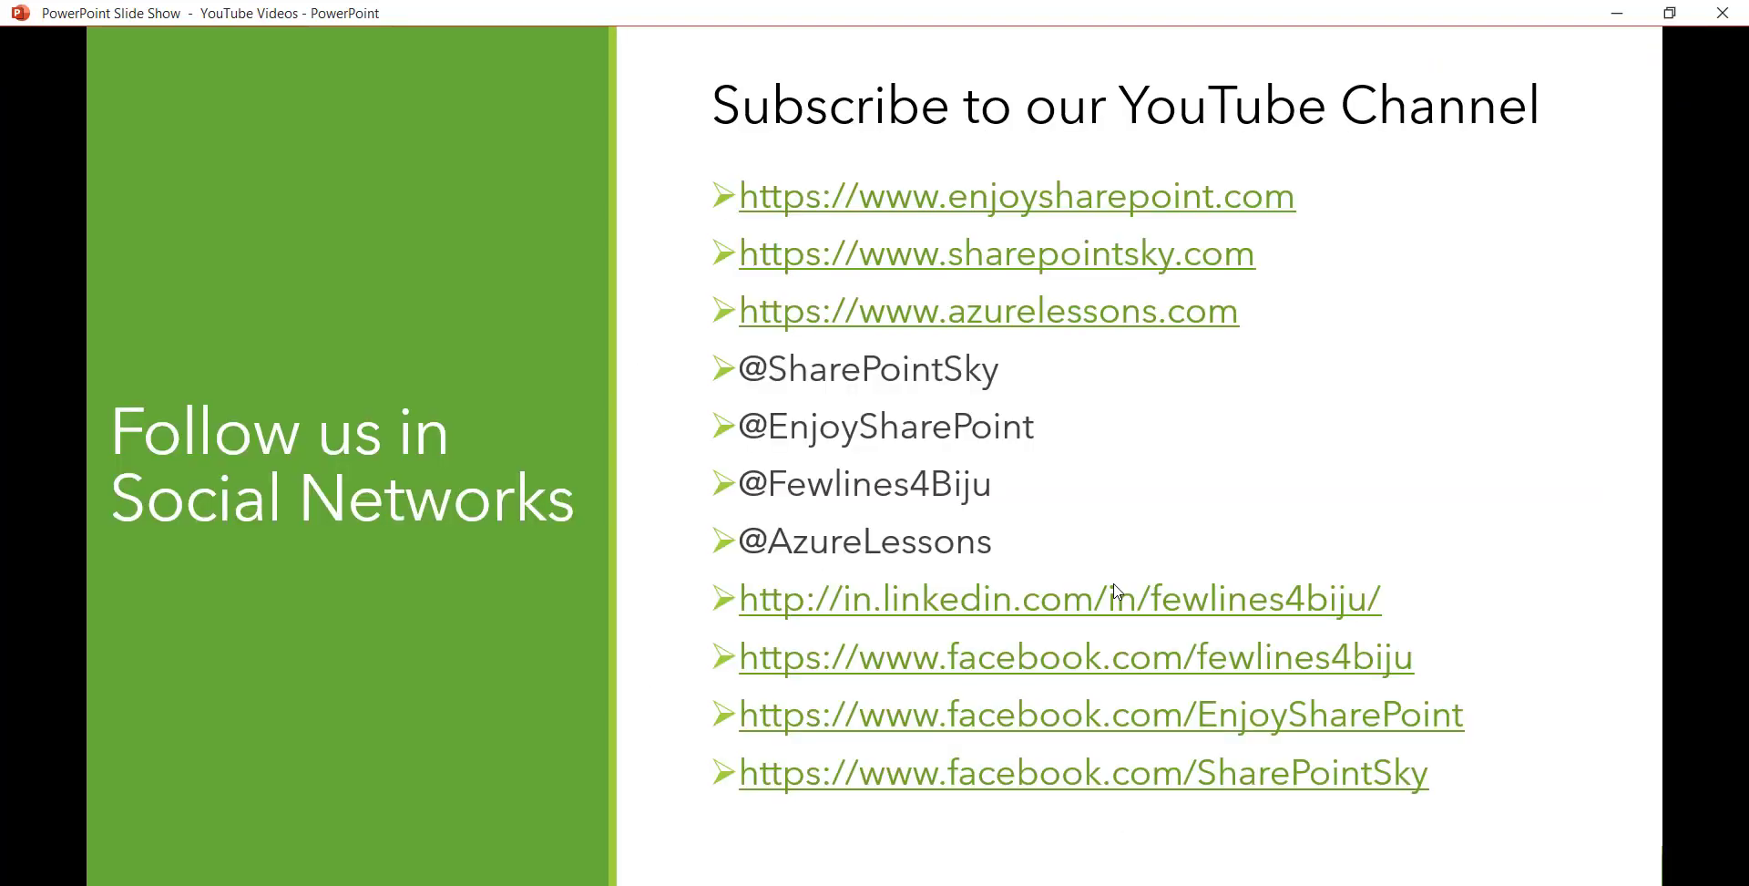